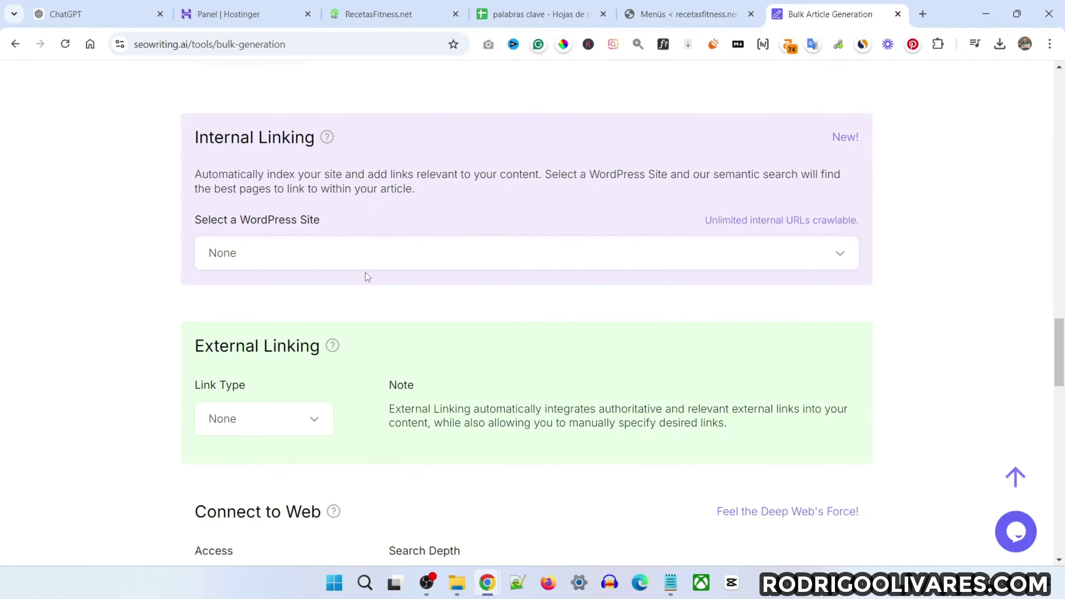
# Save the current bulk article generation settings as the template "recetas"
pyautogui.scroll(15, 489, 327)
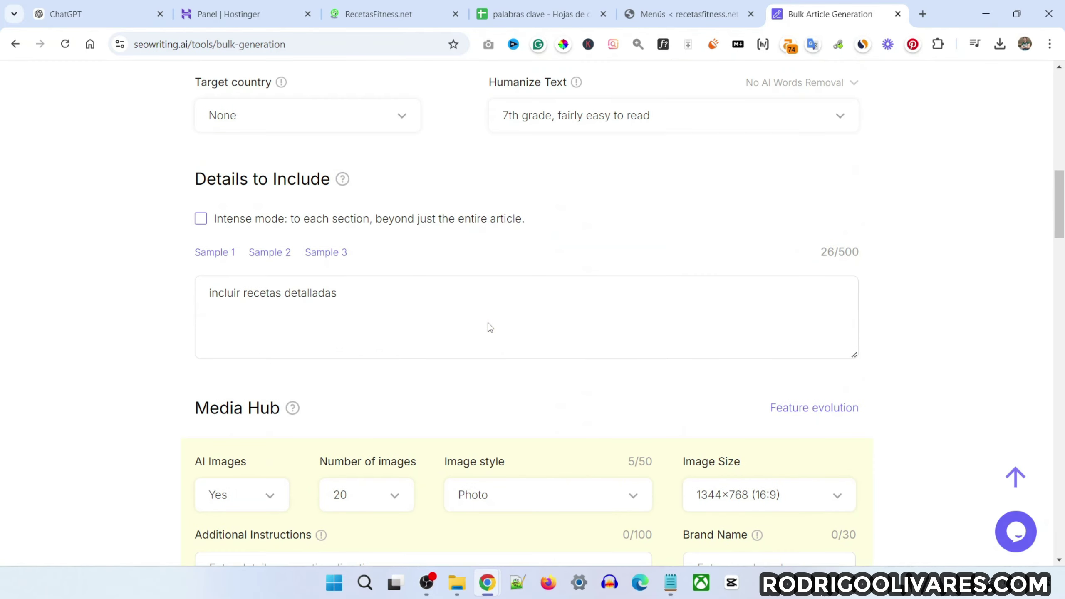
pyautogui.scroll(-20, 440, 301)
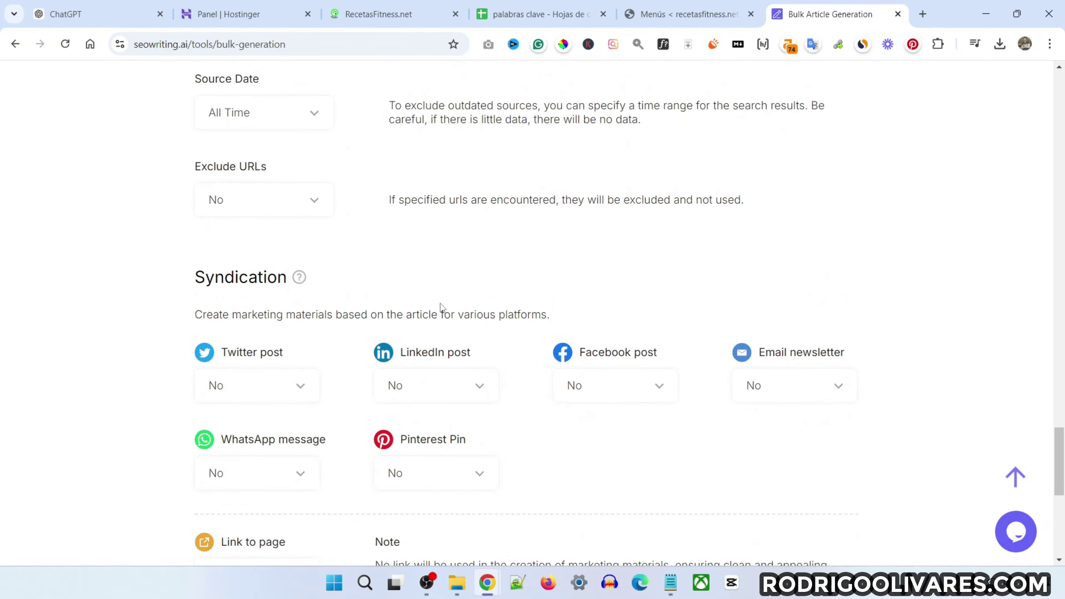
pyautogui.scroll(10, 440, 303)
pyautogui.scroll(8, 440, 306)
pyautogui.scroll(-20, 147, 445)
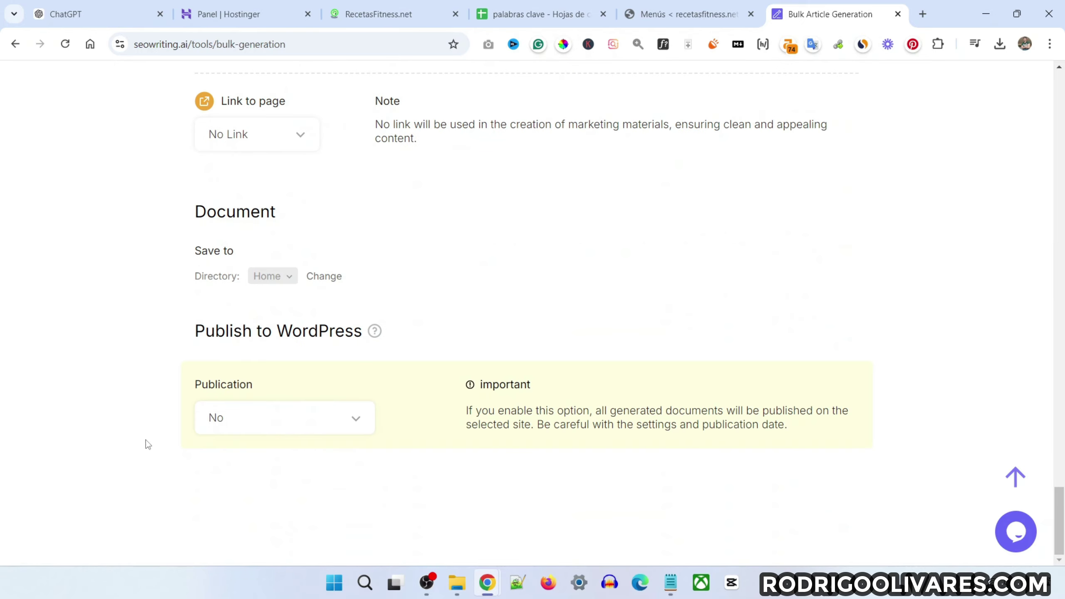
pyautogui.scroll(20, 382, 347)
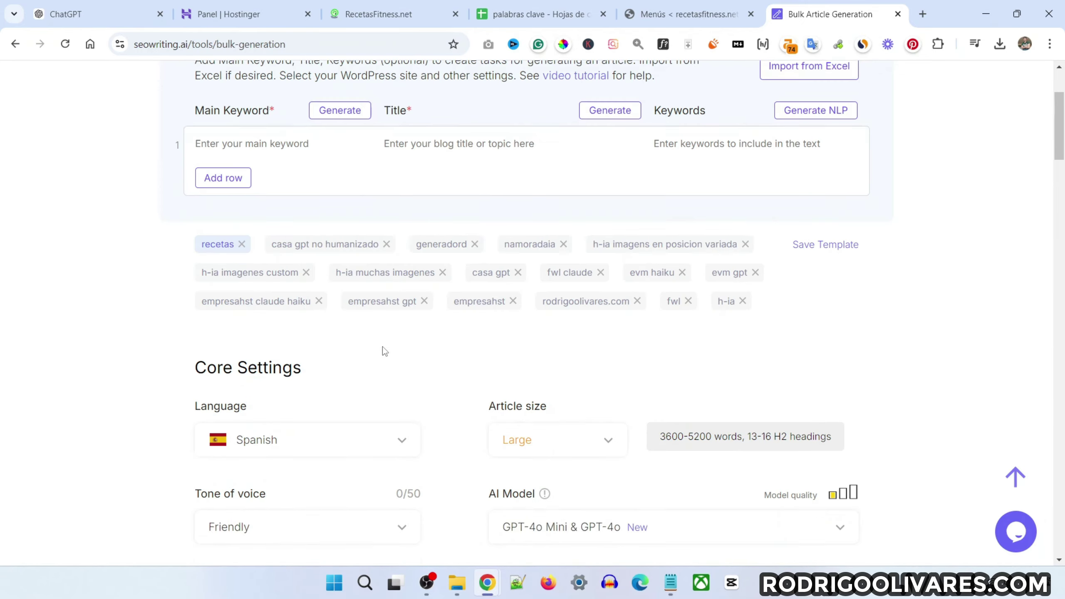
pyautogui.scroll(-4, 556, 303)
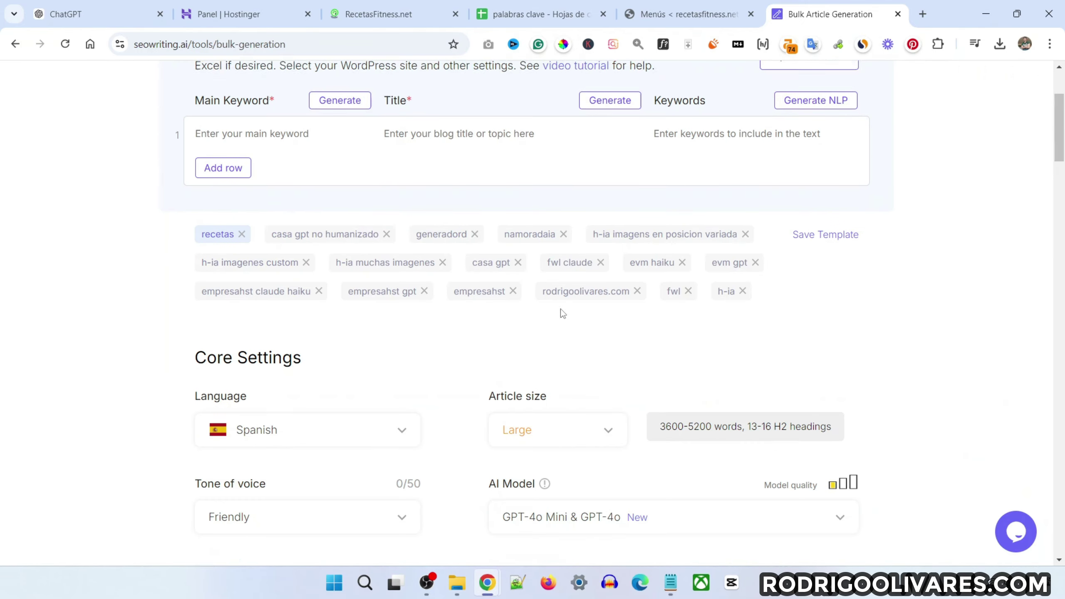
pyautogui.click(825, 213)
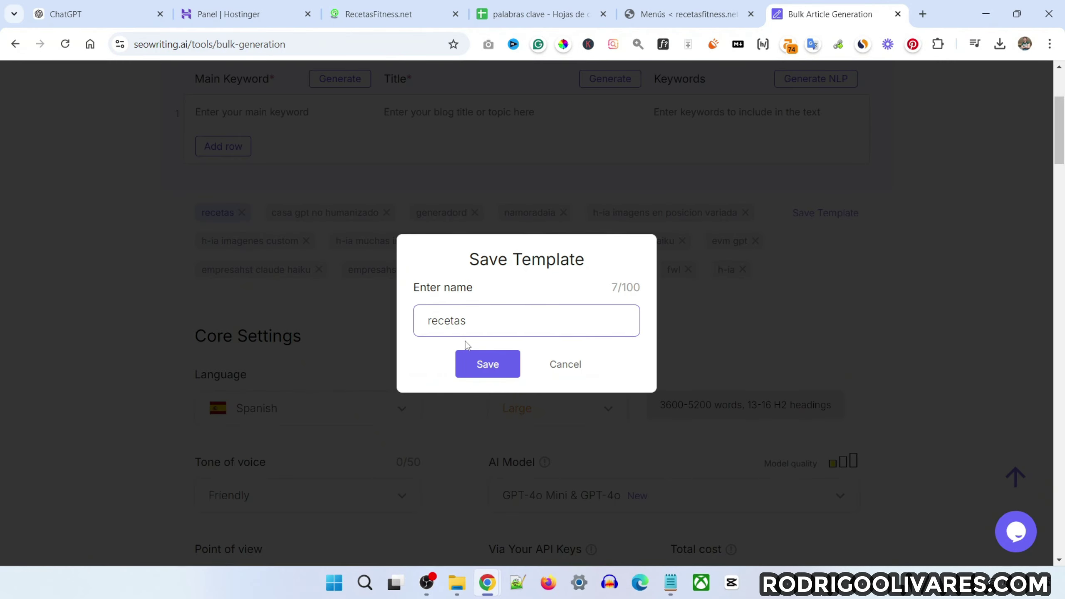
pyautogui.click(486, 364)
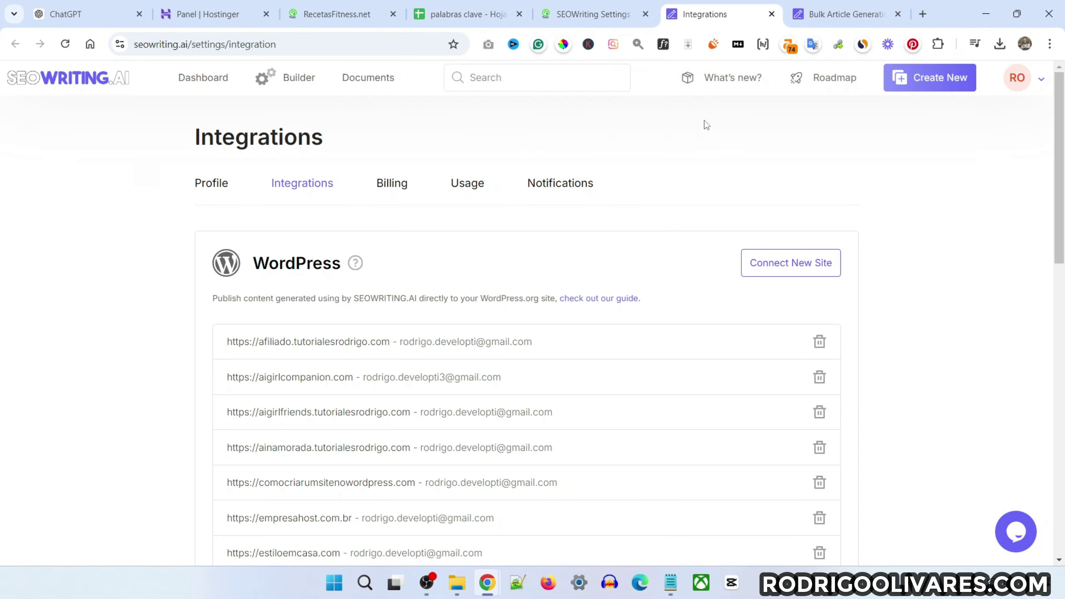
pyautogui.click(844, 13)
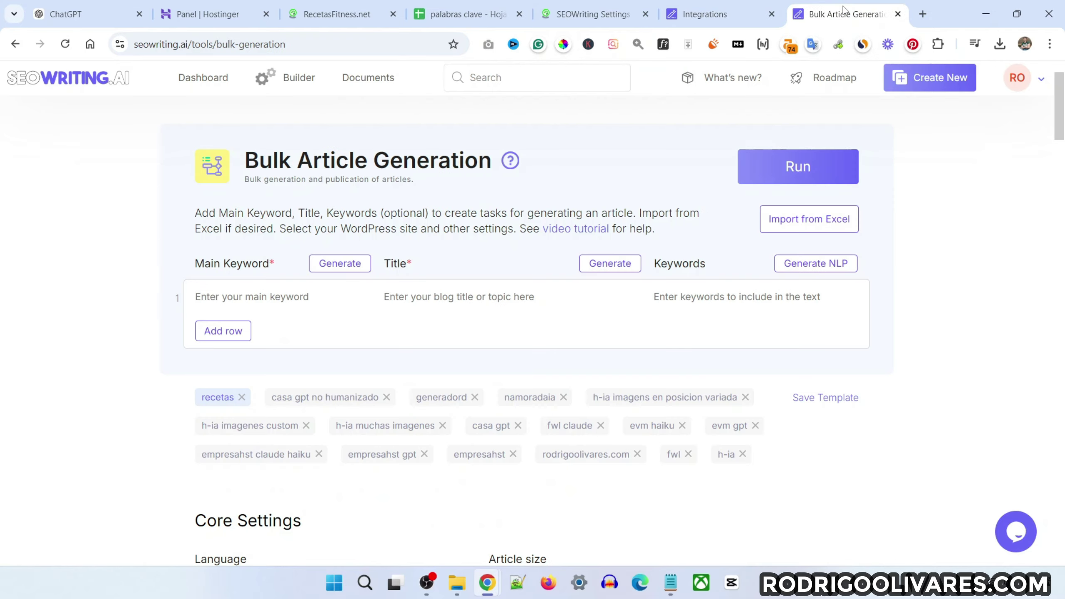
pyautogui.scroll(-3, 240, 406)
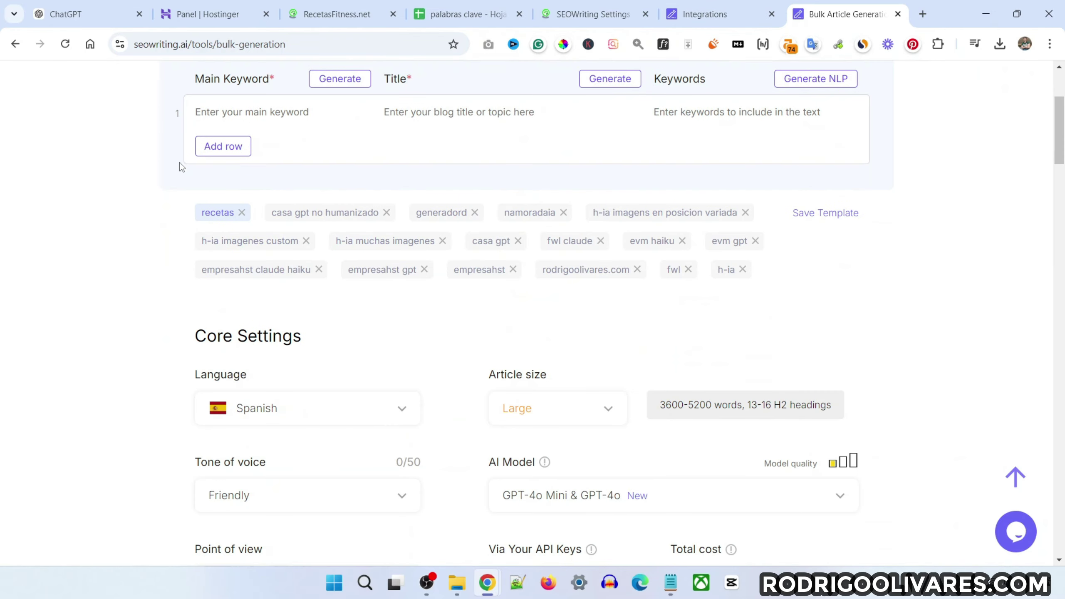
pyautogui.scroll(-15, 435, 100)
pyautogui.scroll(3, 572, 238)
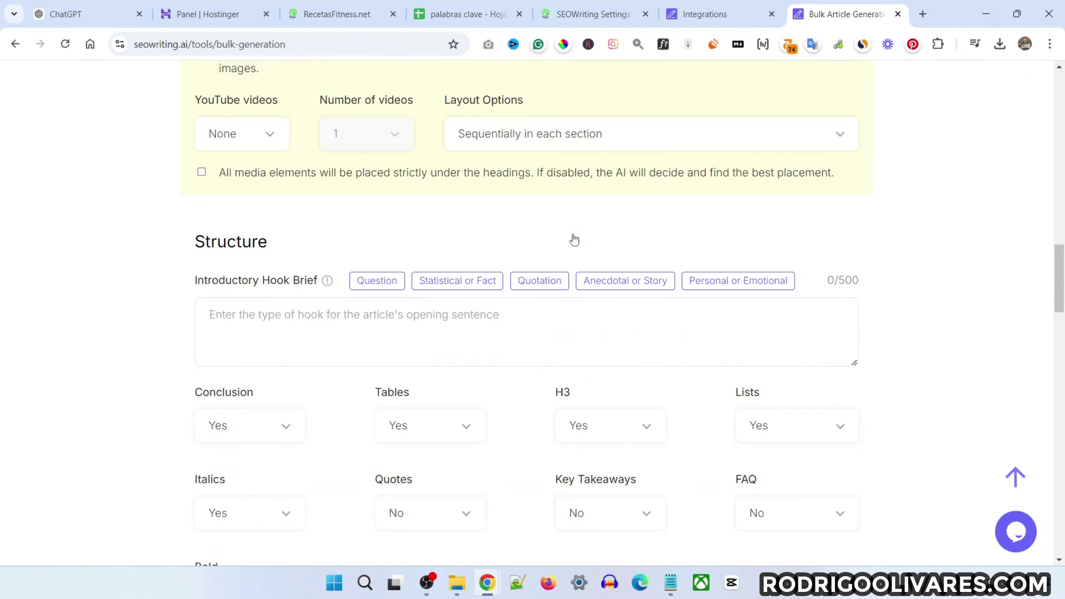
pyautogui.scroll(-10, 574, 240)
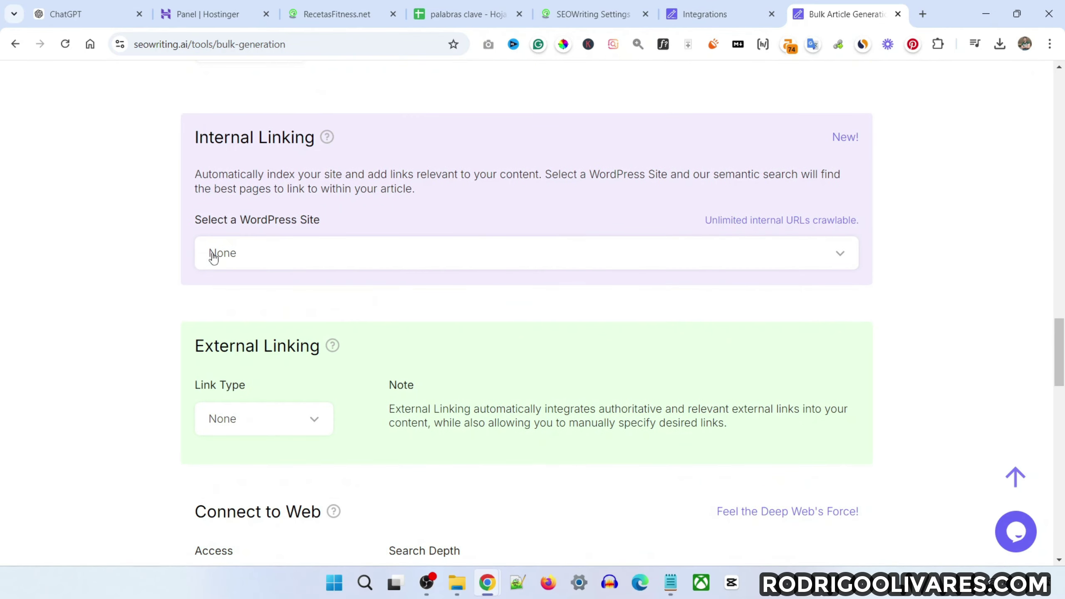
pyautogui.click(258, 260)
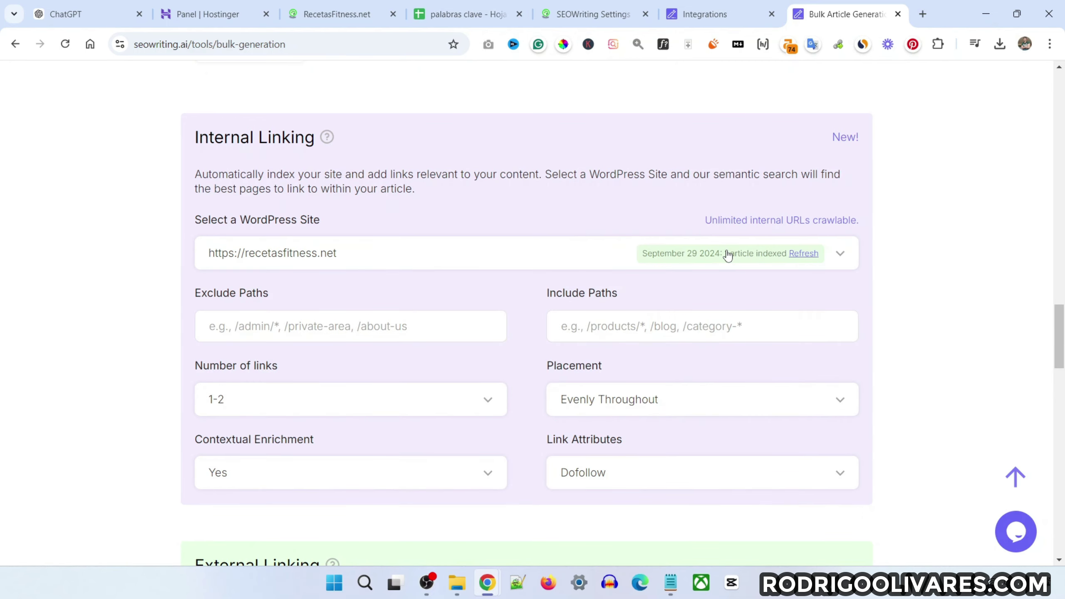
# Open the site's "Hello world!" post in the WordPress editor and set its status to draft (Borrador)
pyautogui.click(464, 11)
pyautogui.click(591, 12)
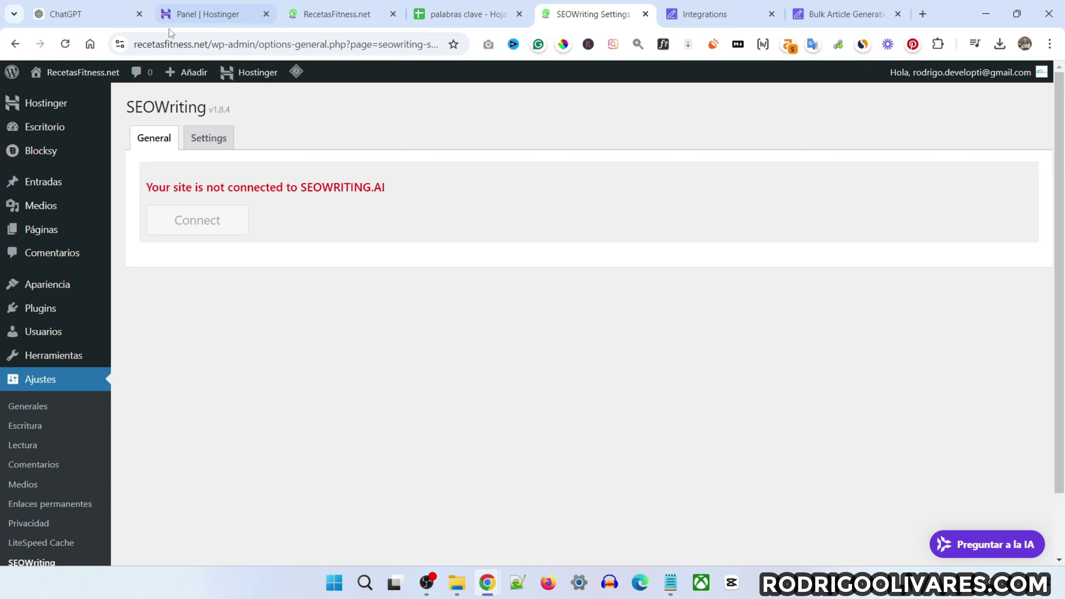
pyautogui.click(399, 5)
pyautogui.click(171, 303)
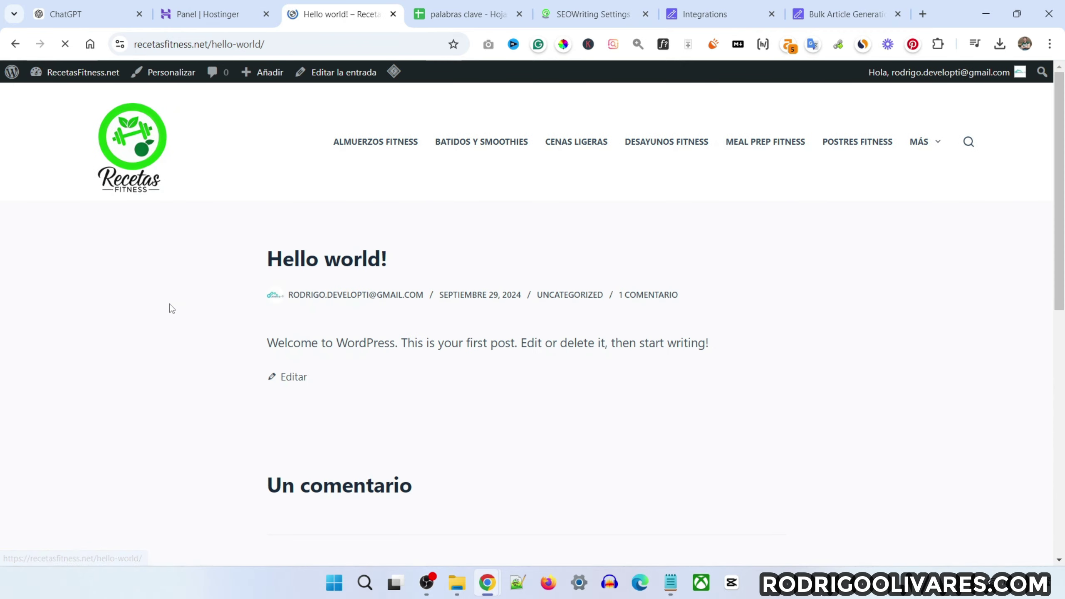
pyautogui.click(337, 71)
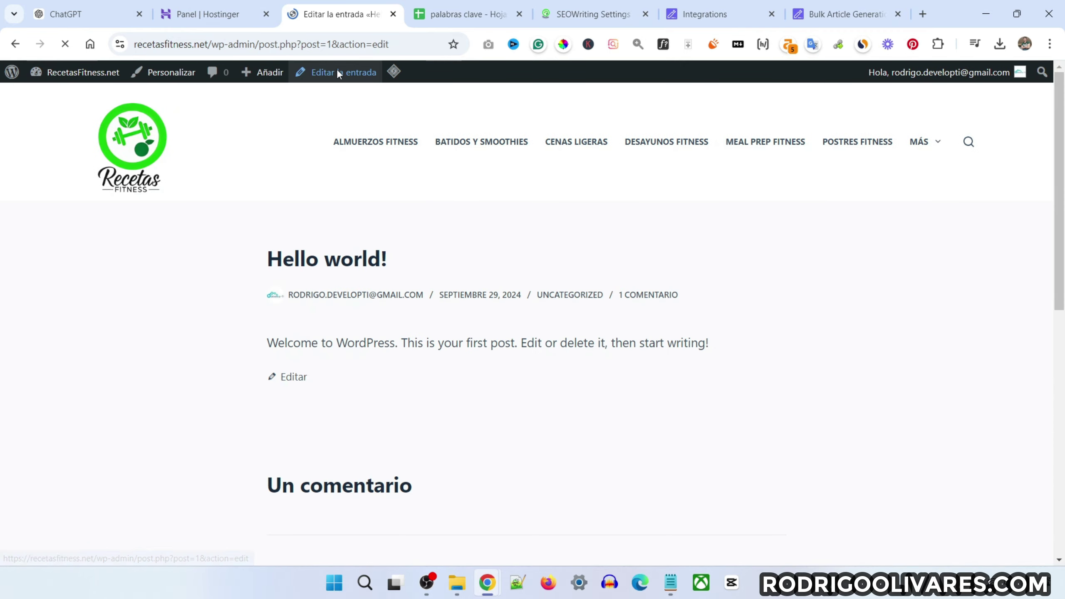
pyautogui.click(961, 299)
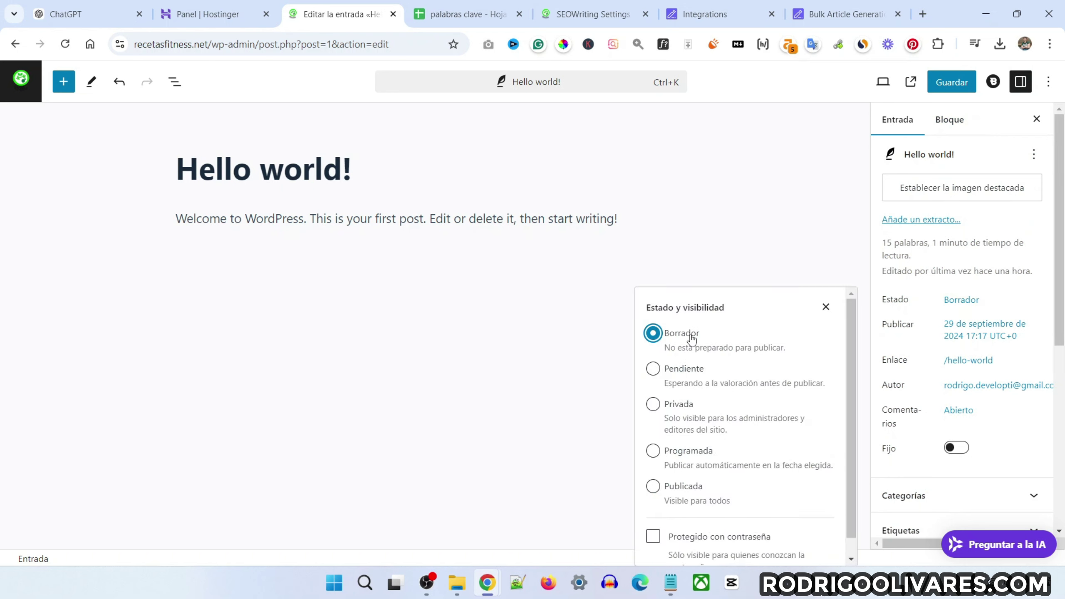
pyautogui.scroll(-1, 768, 465)
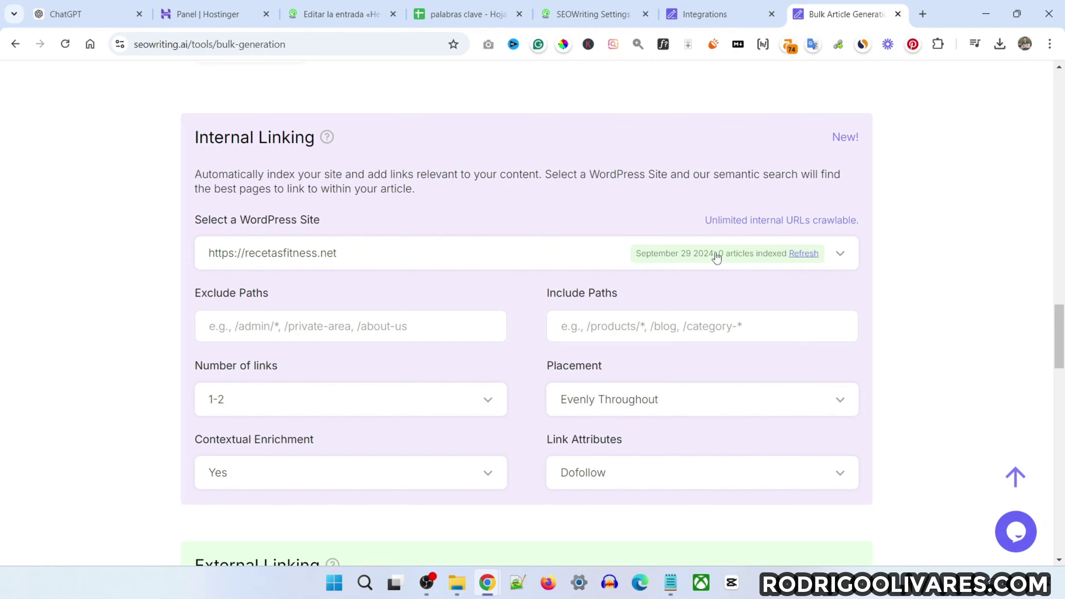
# Back in the bulk generation settings, set External Linking to Automatic with 1-2 links and Contextual Enrichment to None
pyautogui.scroll(5, 717, 256)
pyautogui.scroll(-15, 293, 295)
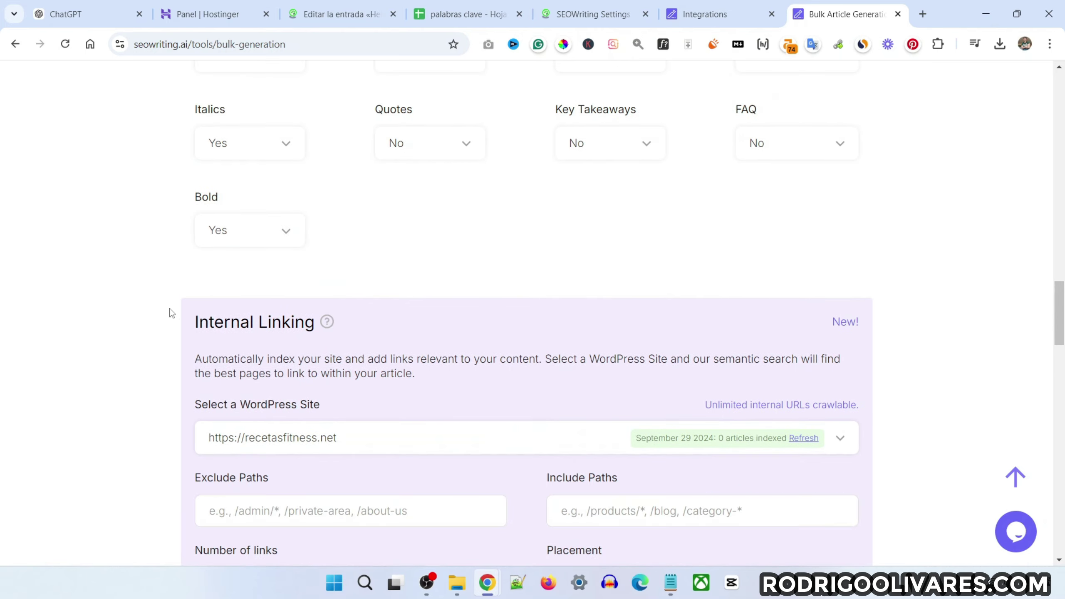
pyautogui.scroll(15, 308, 234)
pyautogui.scroll(-10, 308, 233)
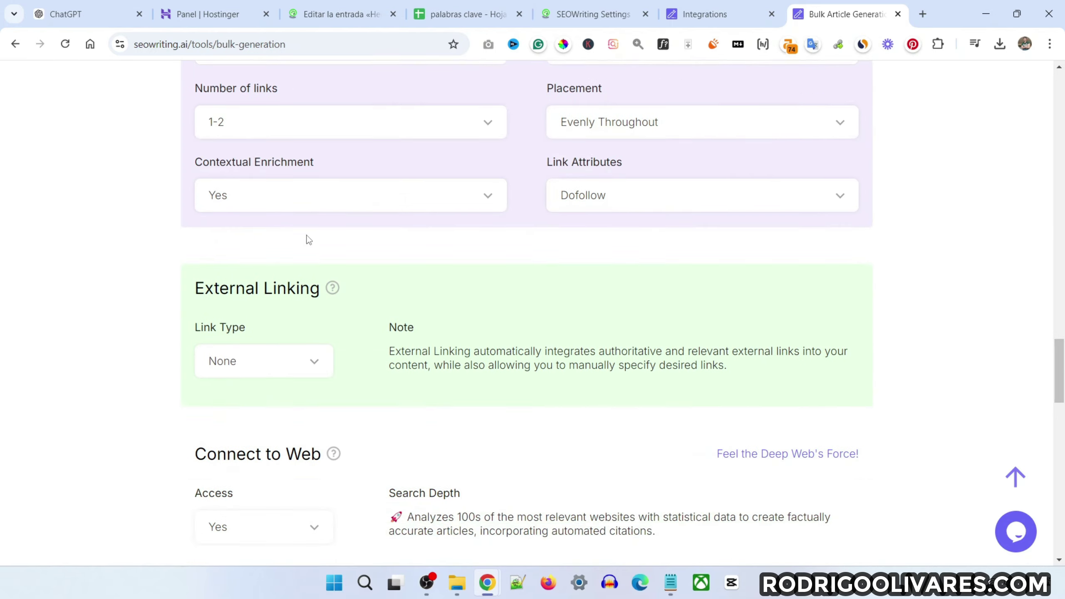
pyautogui.click(238, 271)
pyautogui.scroll(-2, 240, 273)
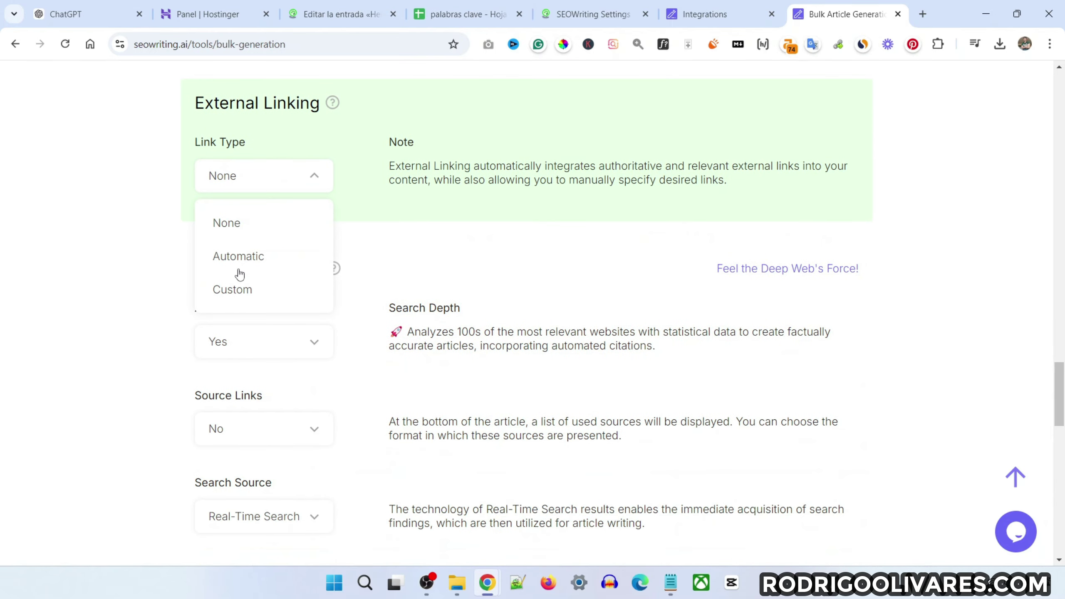
pyautogui.click(233, 288)
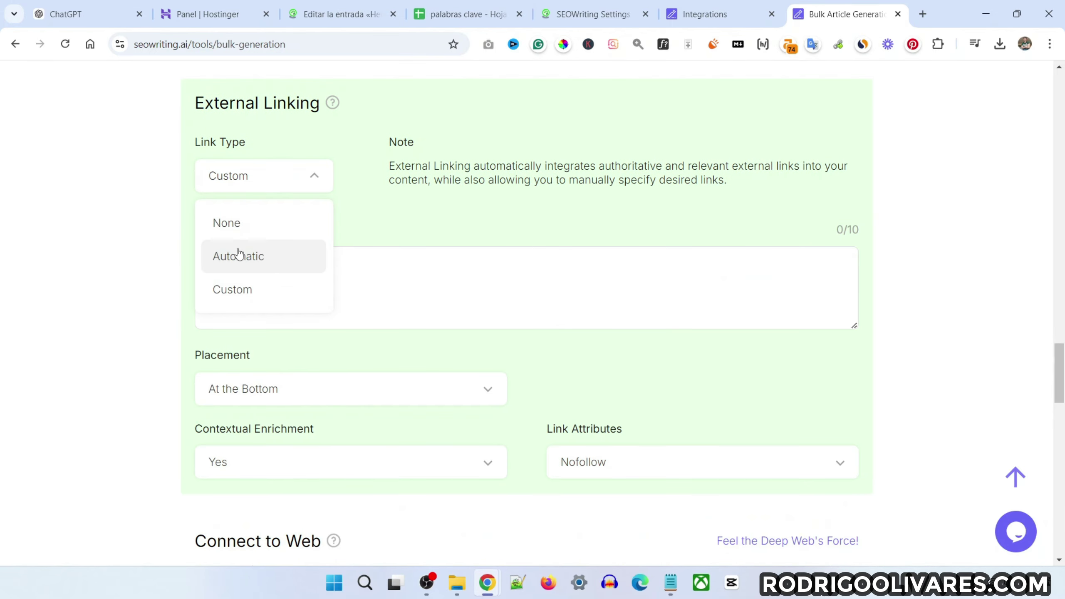
pyautogui.click(237, 254)
pyautogui.click(280, 272)
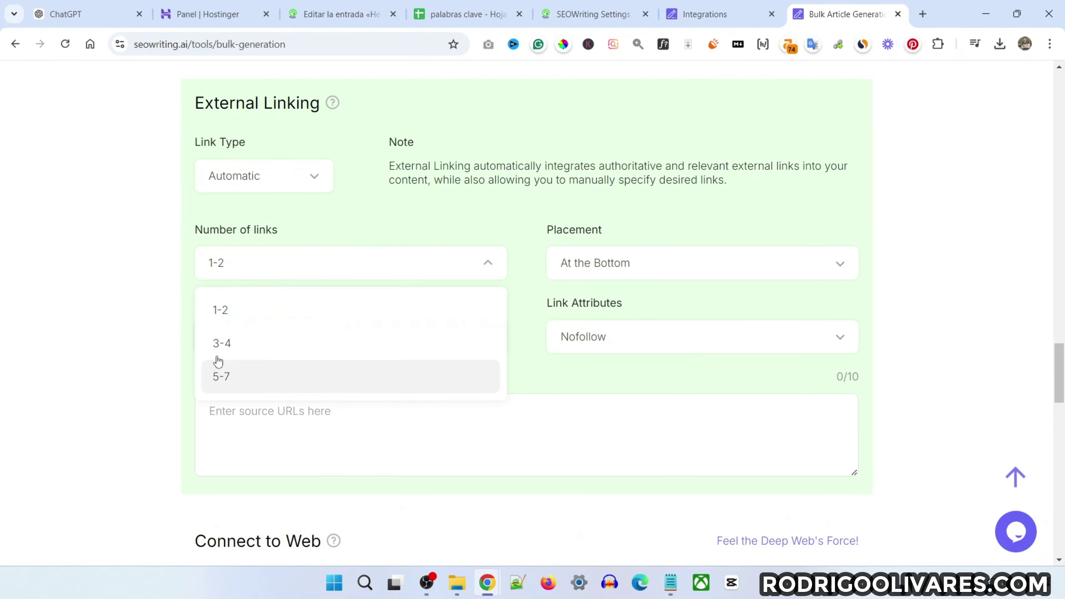
pyautogui.click(103, 273)
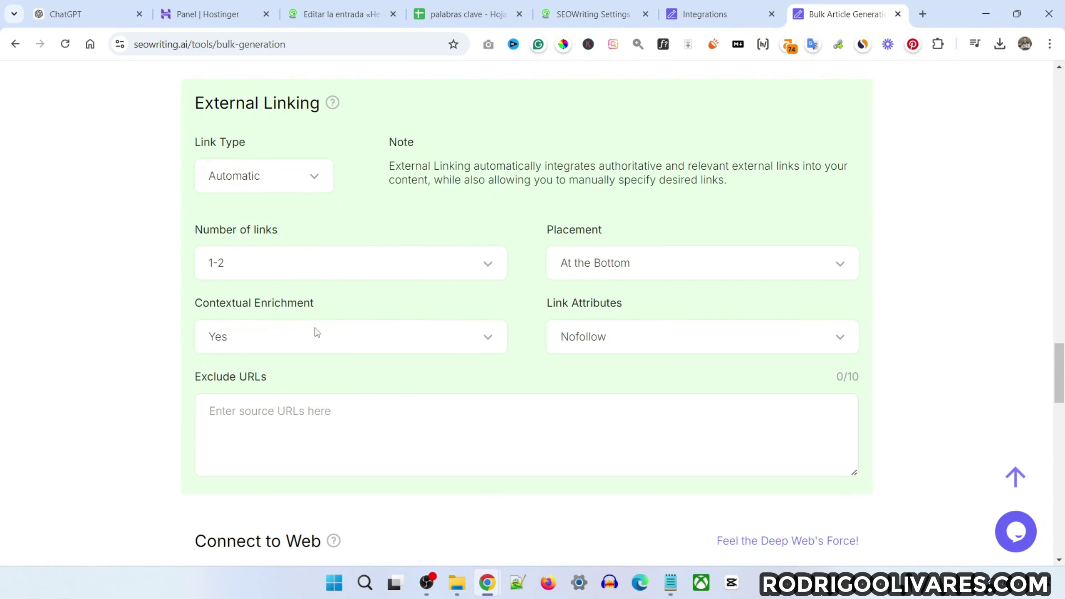
pyautogui.scroll(-5, 330, 299)
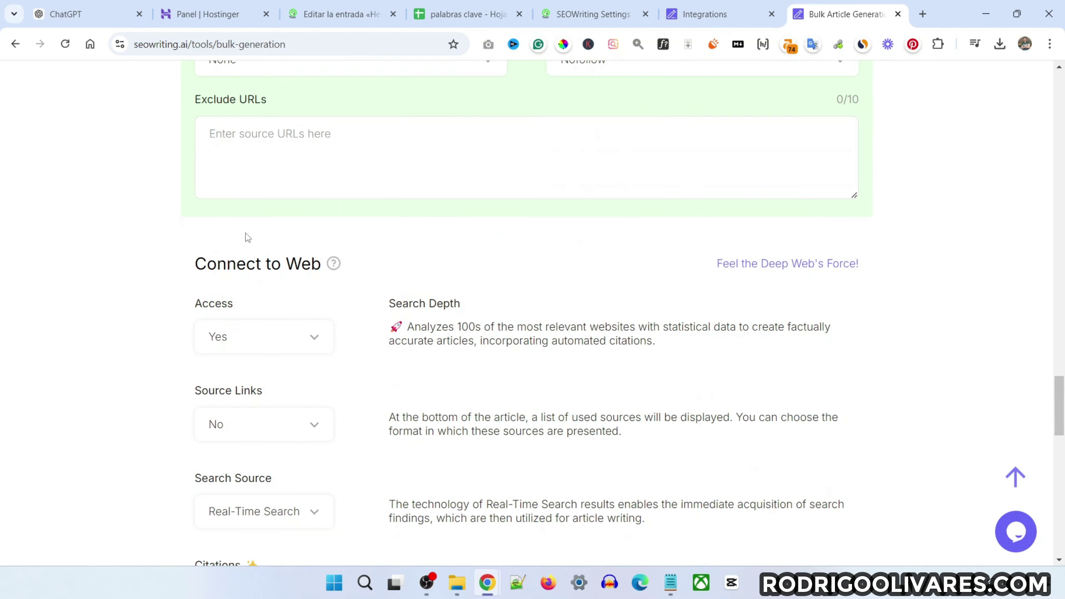
# Examine the Search Source options in the Connect to Web settings
pyautogui.scroll(-2, 249, 237)
pyautogui.scroll(-4, 285, 252)
pyautogui.click(274, 240)
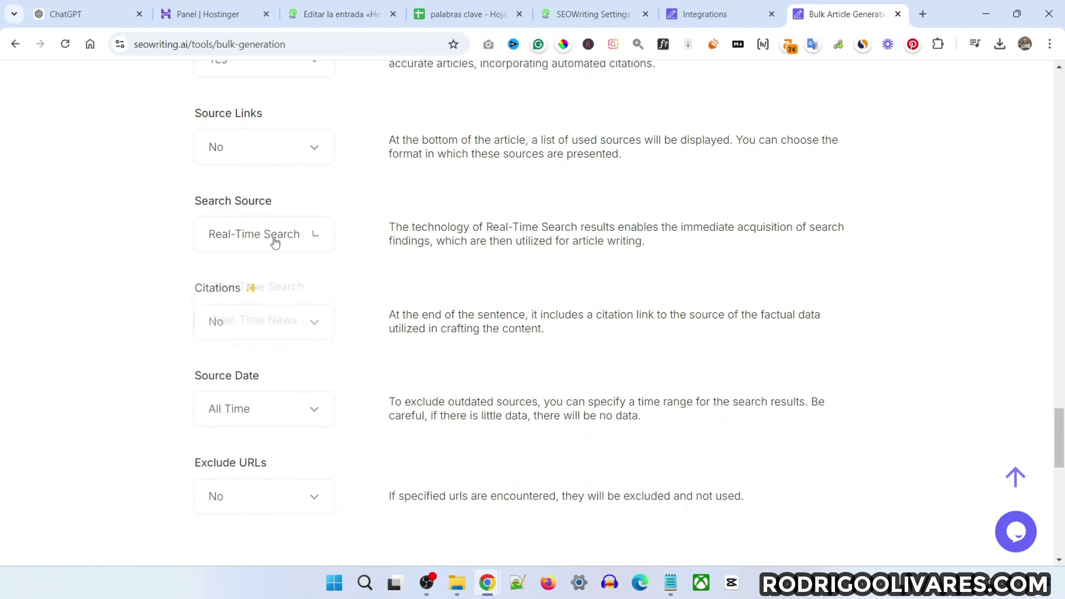
pyautogui.click(261, 240)
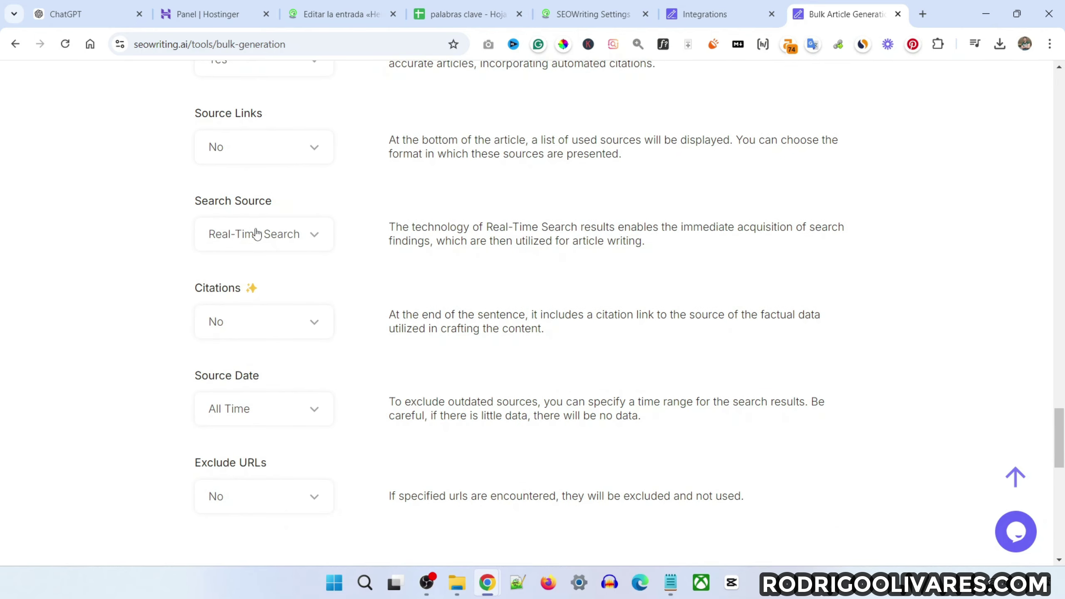
pyautogui.click(255, 231)
pyautogui.click(278, 229)
pyautogui.click(277, 230)
pyautogui.click(260, 281)
pyautogui.scroll(-8, 1063, 421)
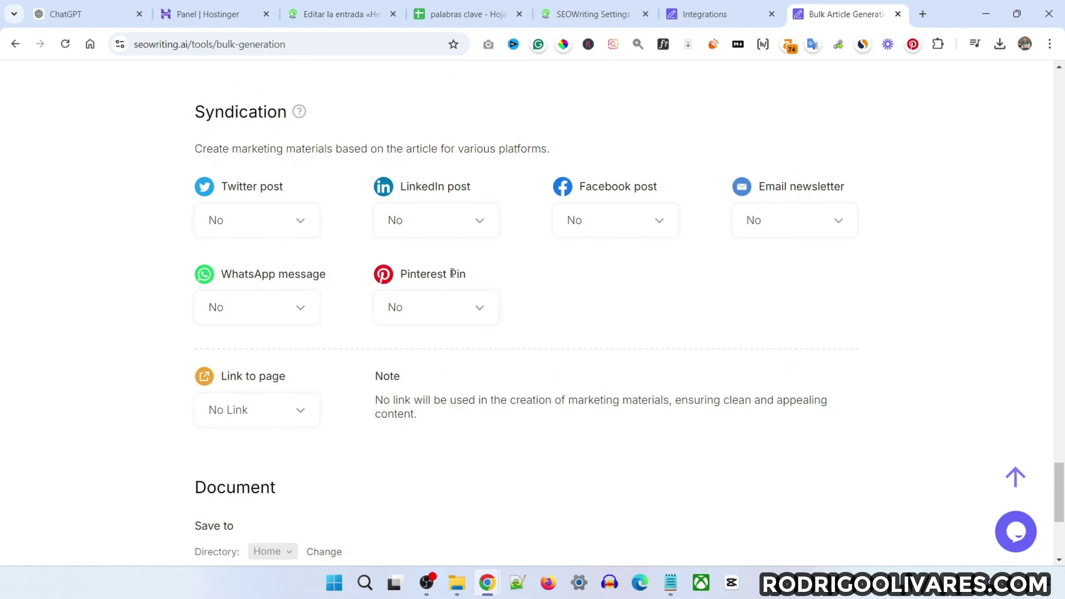
pyautogui.scroll(-6, 352, 428)
pyautogui.scroll(-4, 312, 423)
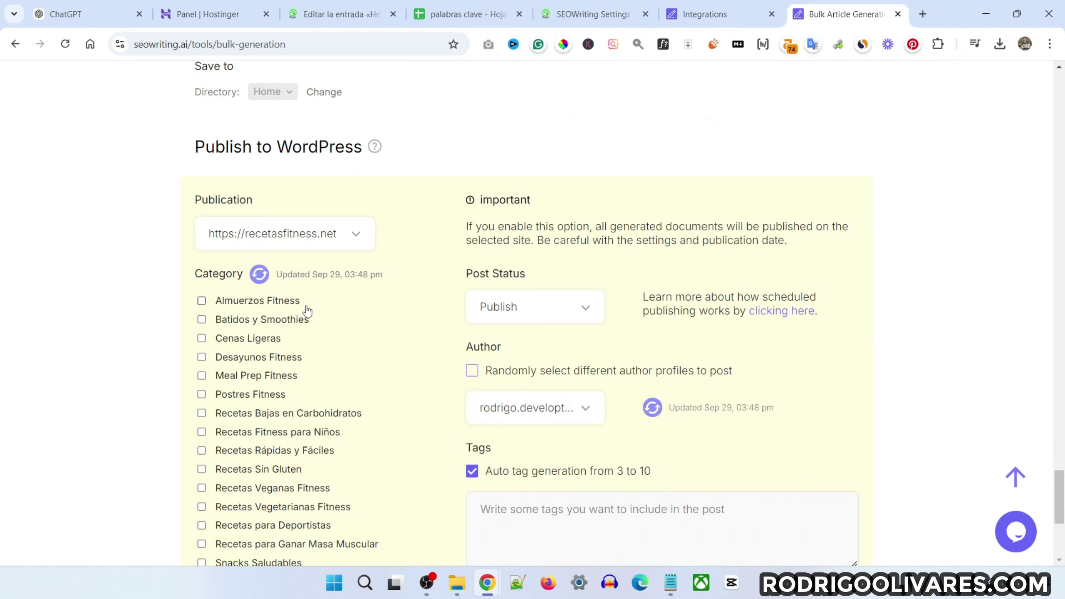
pyautogui.scroll(-2, 308, 310)
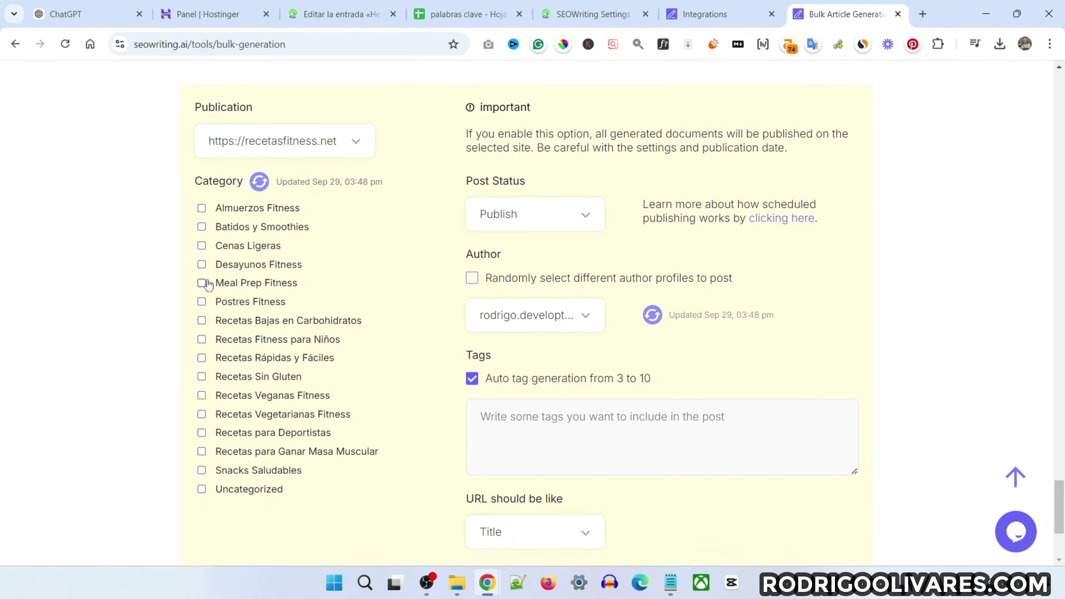
# Turn off automatic tag generation and base the post URL on the Main Keyword
pyautogui.click(533, 383)
pyautogui.scroll(-4, 525, 421)
pyautogui.click(529, 347)
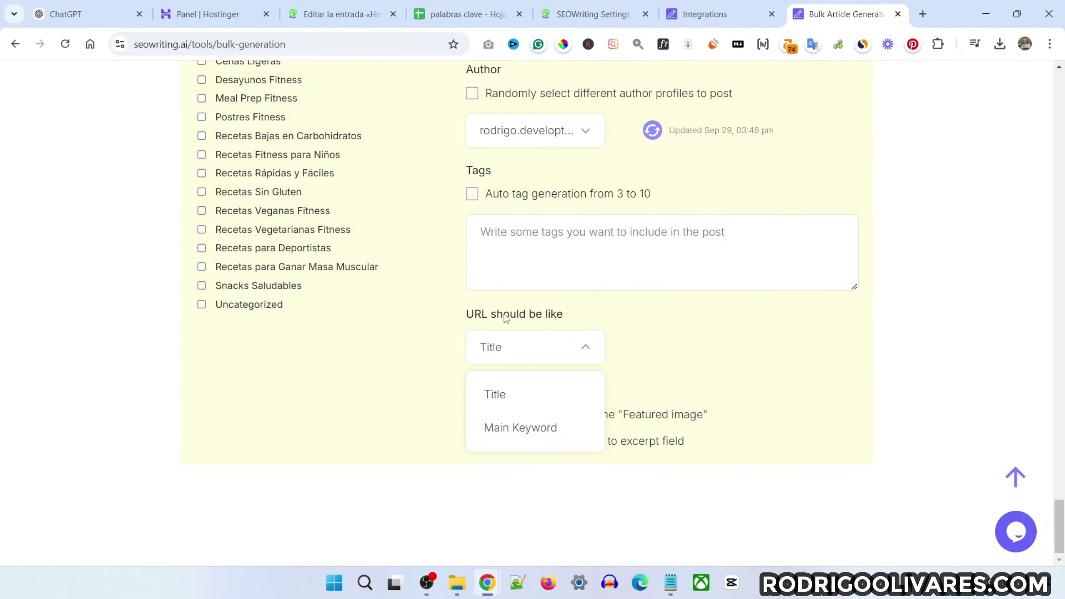
pyautogui.click(517, 432)
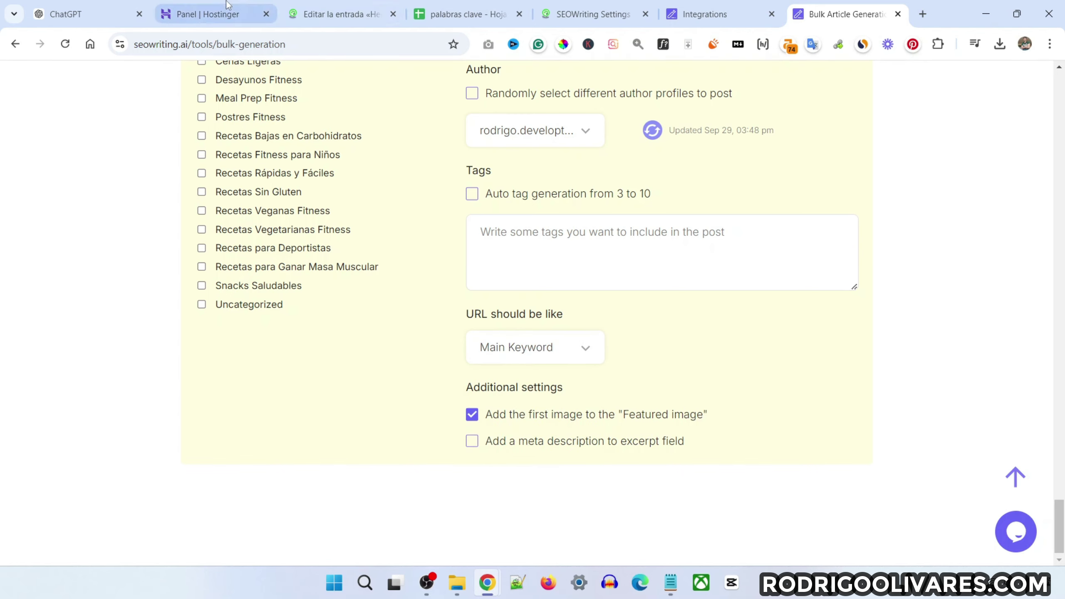
# Switch to the "palabras clave" Google Sheets file and examine the recipe keywords and titles by category in Hoja 4
pyautogui.click(448, 6)
pyautogui.scroll(-7, 86, 270)
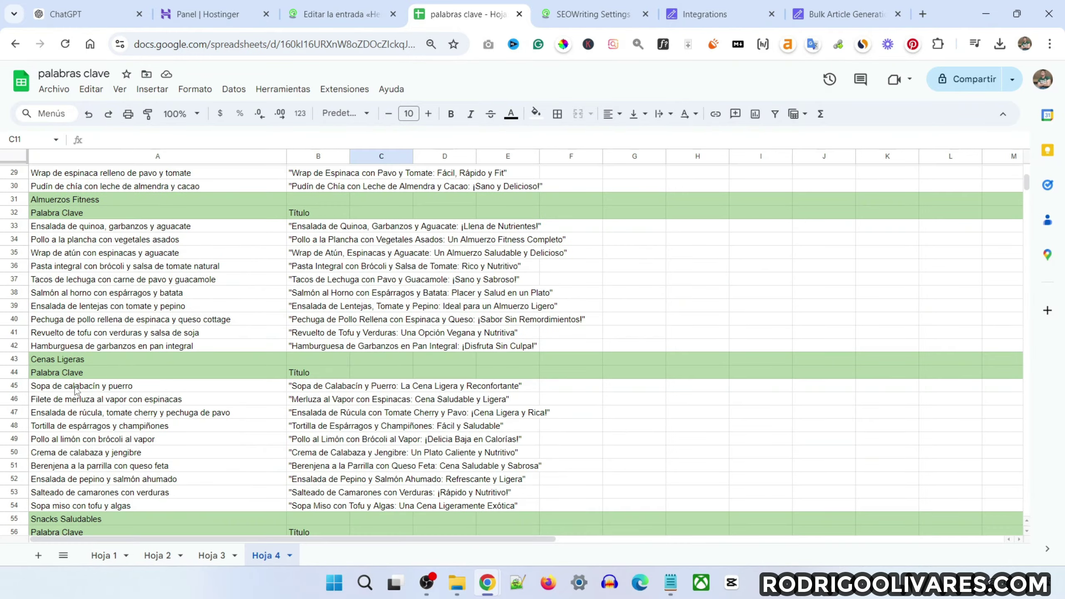
pyautogui.scroll(9, 71, 356)
pyautogui.scroll(-7, 59, 357)
pyautogui.scroll(-12, 76, 399)
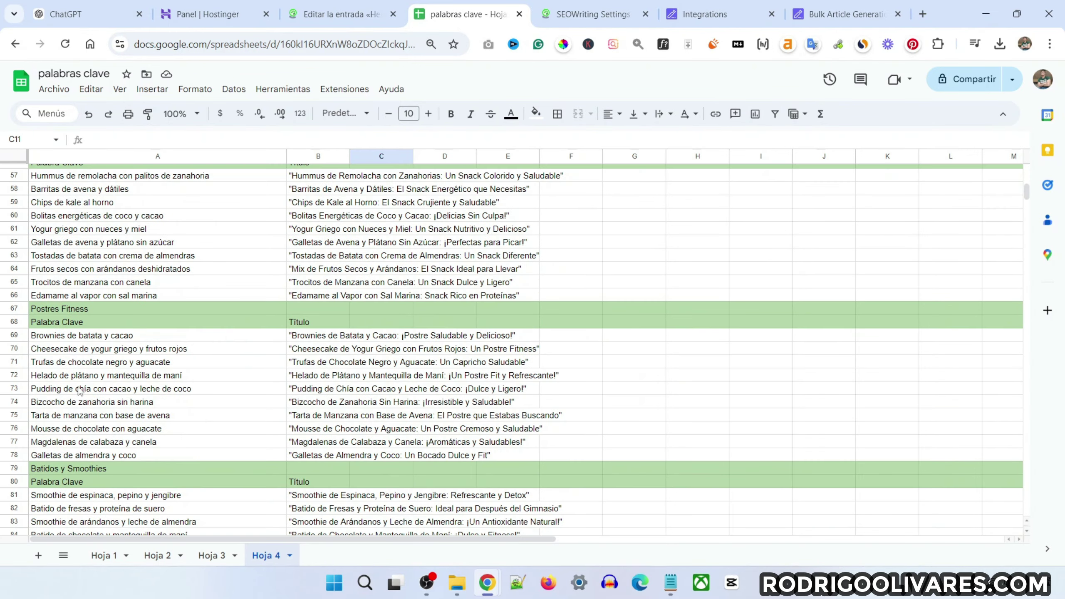
pyautogui.scroll(-14, 286, 318)
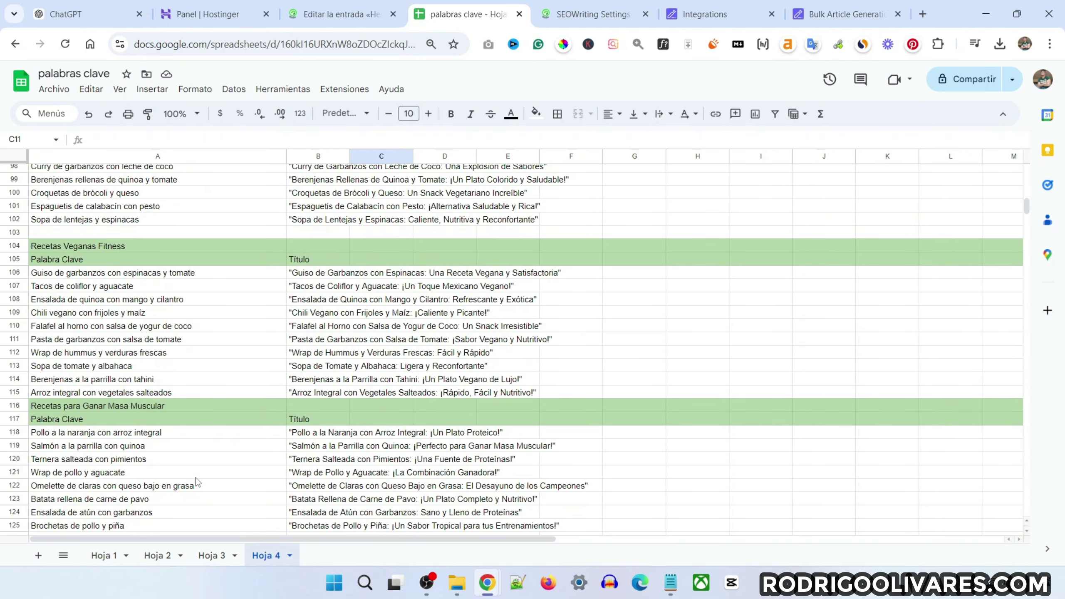
pyautogui.scroll(-7, 199, 482)
pyautogui.click(59, 410)
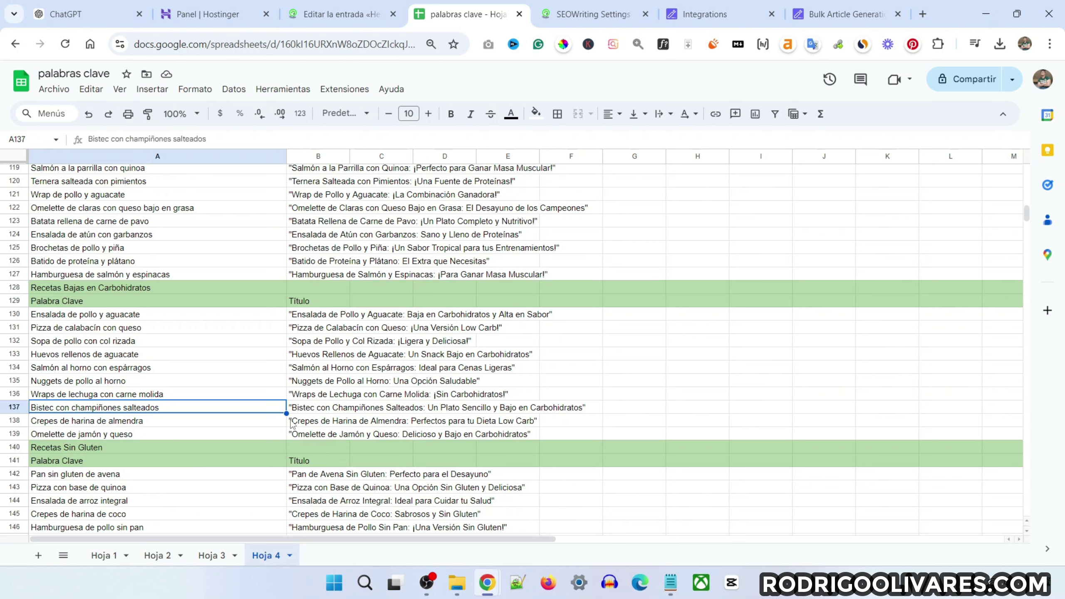
# Examine the keyword and title pairs in Hoja 4, comparing row 137's pair and the category sections through Meal Prep Fitness
pyautogui.click(296, 410)
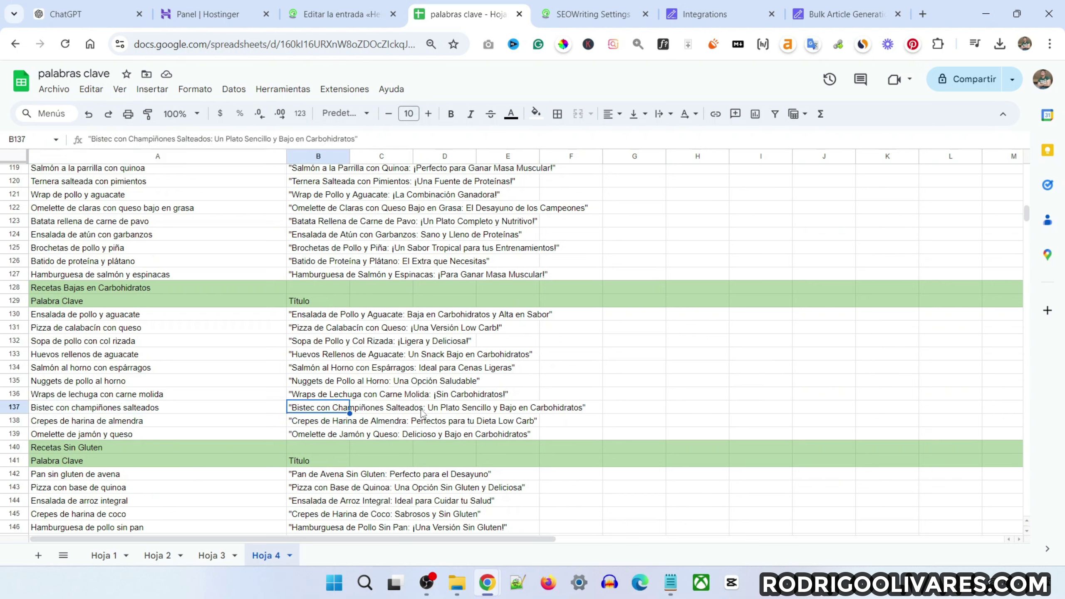
pyautogui.click(110, 414)
pyautogui.scroll(-20, 126, 399)
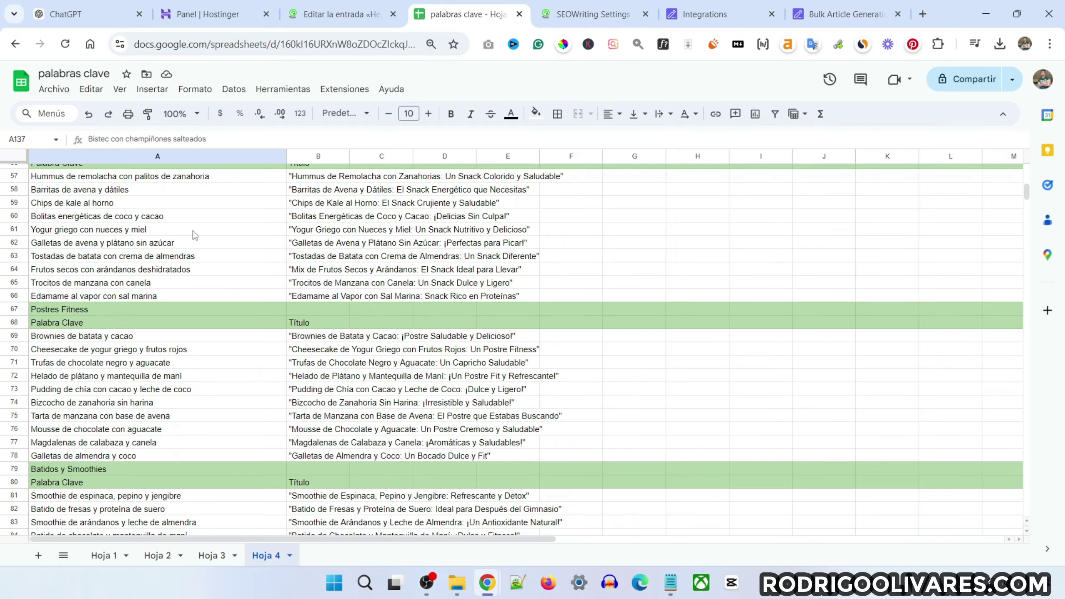
pyautogui.scroll(20, 163, 382)
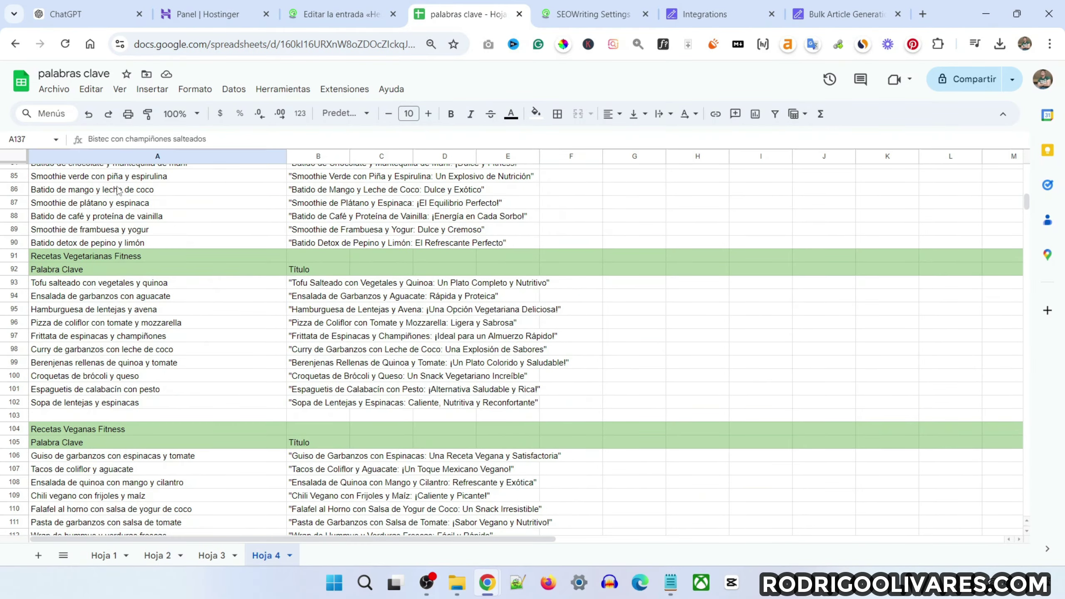
pyautogui.scroll(-20, 228, 289)
pyautogui.scroll(-12, 160, 316)
pyautogui.scroll(5, 163, 320)
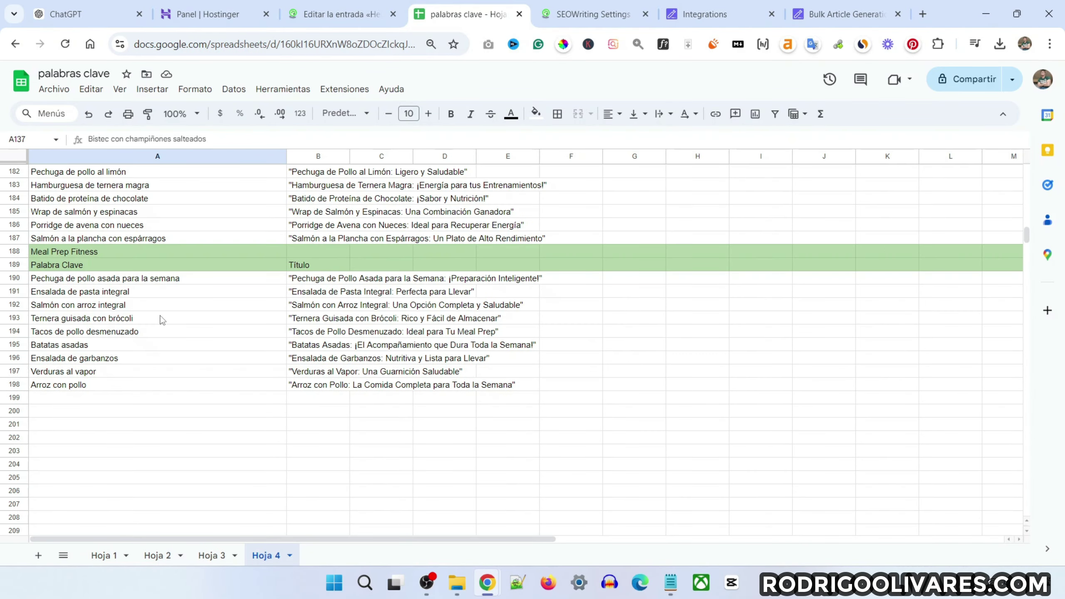
pyautogui.scroll(12, 163, 319)
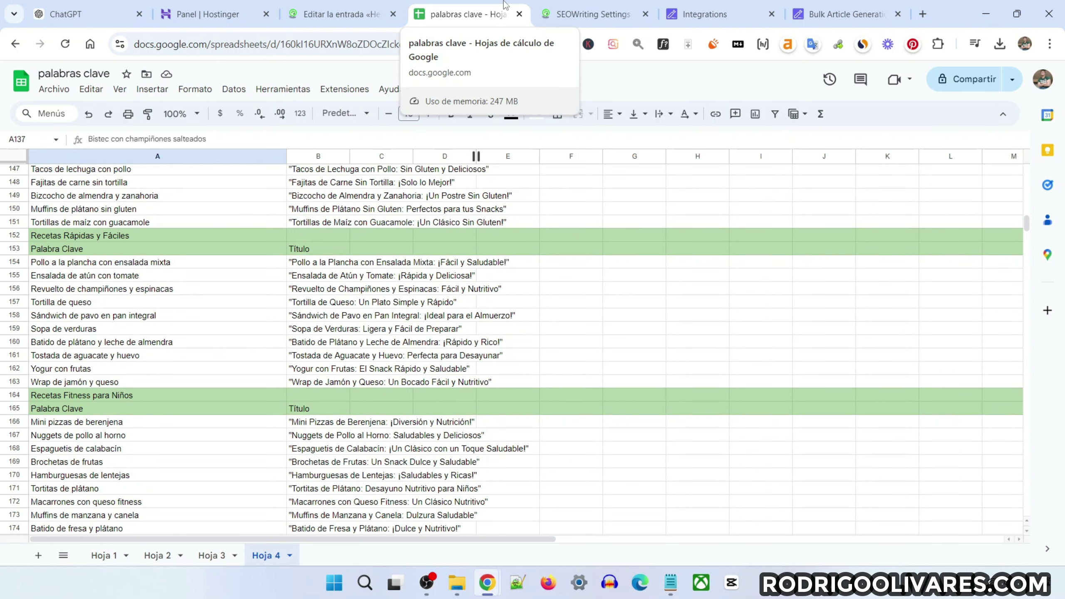
# Switch to the SEOWRITING.AI bulk generation page and examine the Internal Linking settings
pyautogui.click(845, 14)
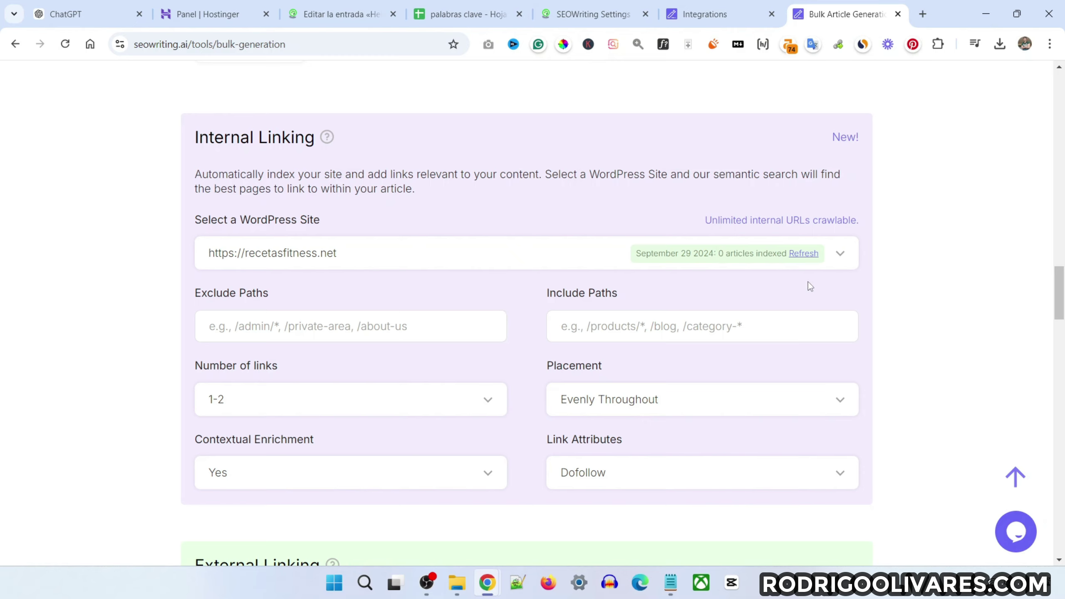
pyautogui.scroll(-2, 360, 353)
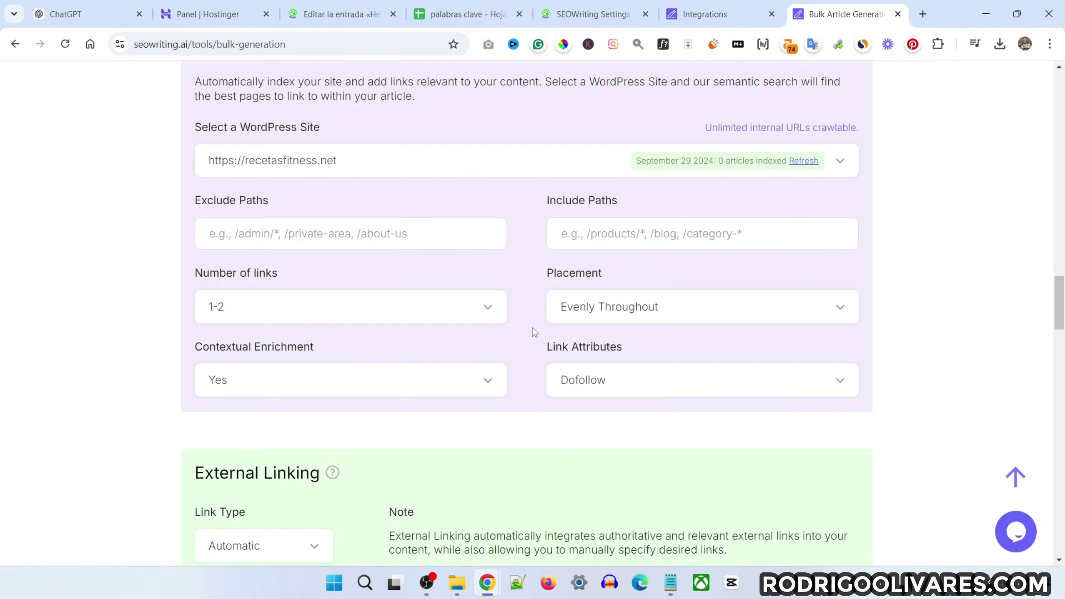
pyautogui.scroll(2, 532, 329)
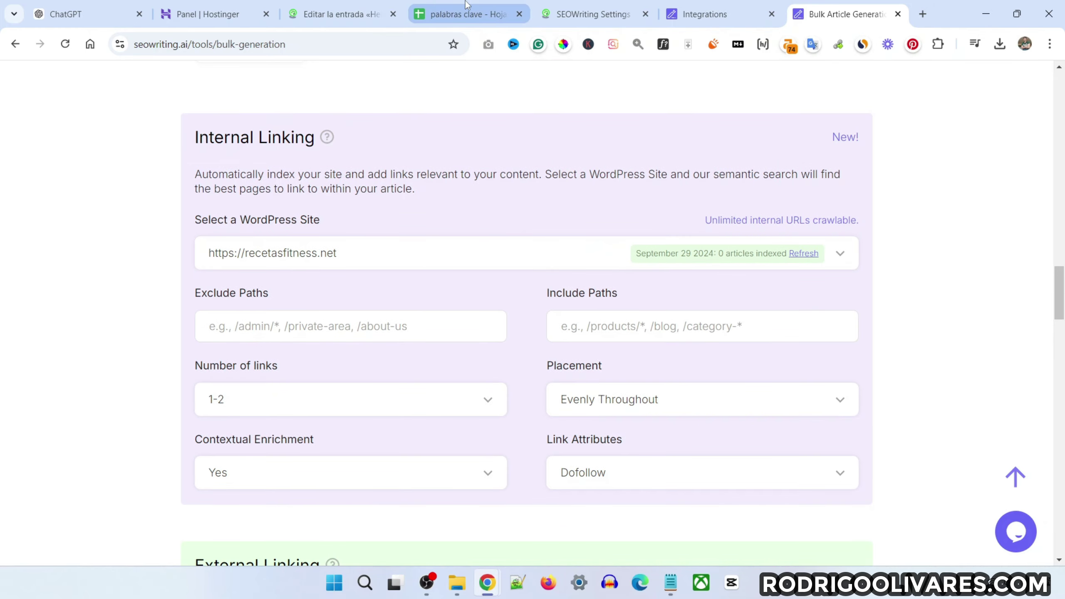
# Switch to the "palabras clave" spreadsheet and examine the recipe sections and the category list at the start of Hoja 4
pyautogui.click(462, 13)
pyautogui.scroll(-3, 152, 199)
pyautogui.scroll(20, 152, 199)
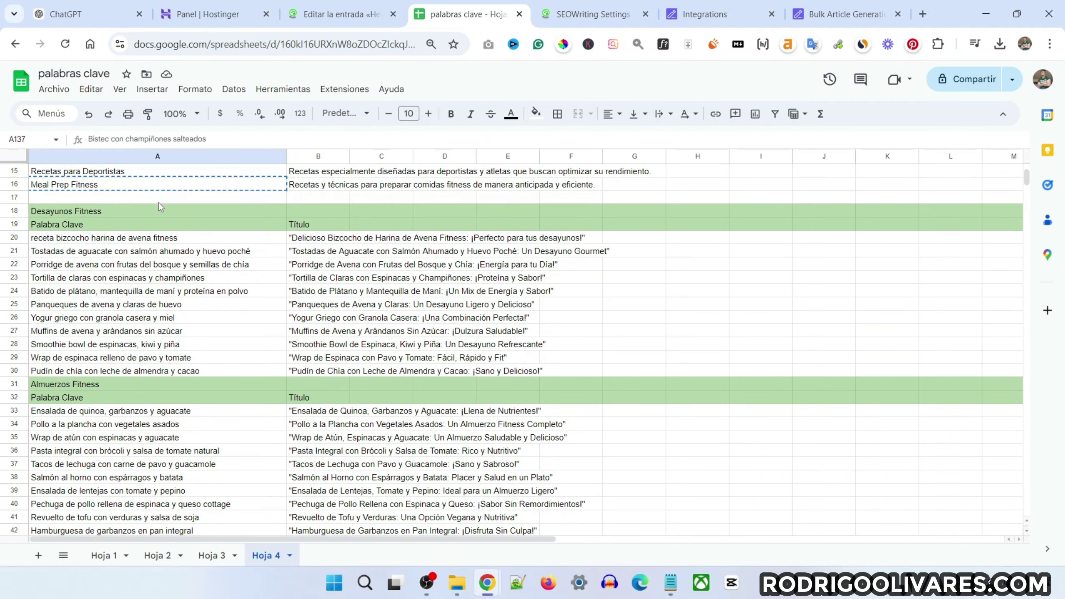
pyautogui.scroll(-20, 185, 273)
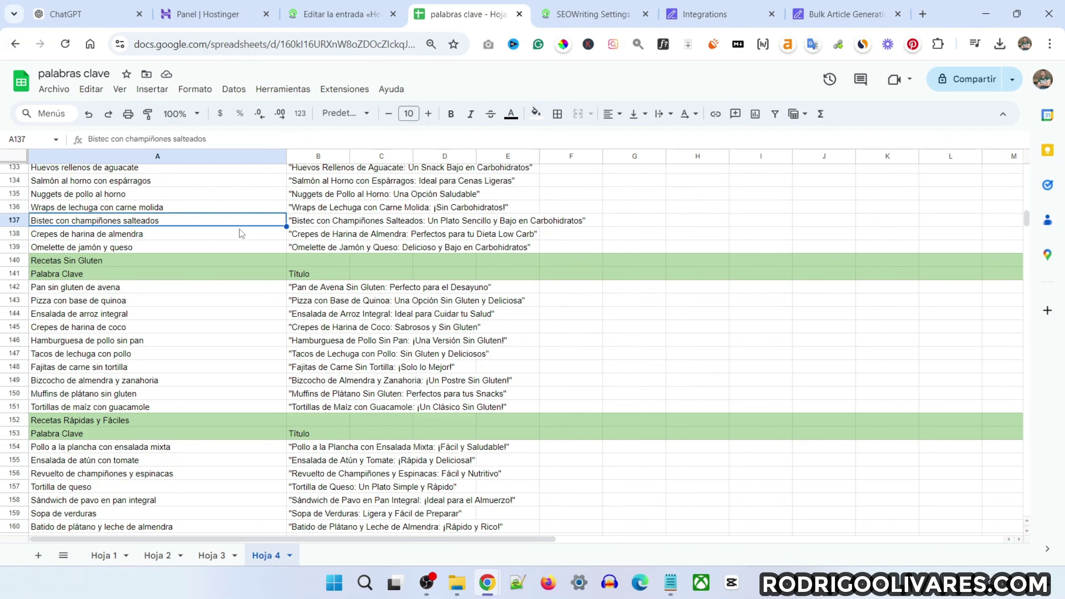
pyautogui.scroll(20, 242, 234)
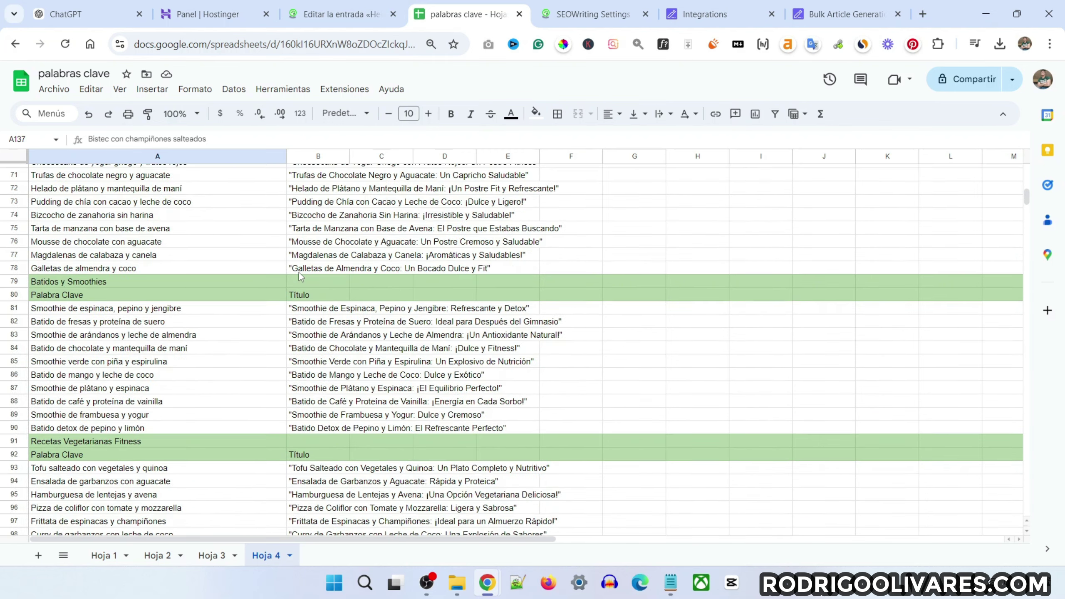
pyautogui.scroll(13, 299, 278)
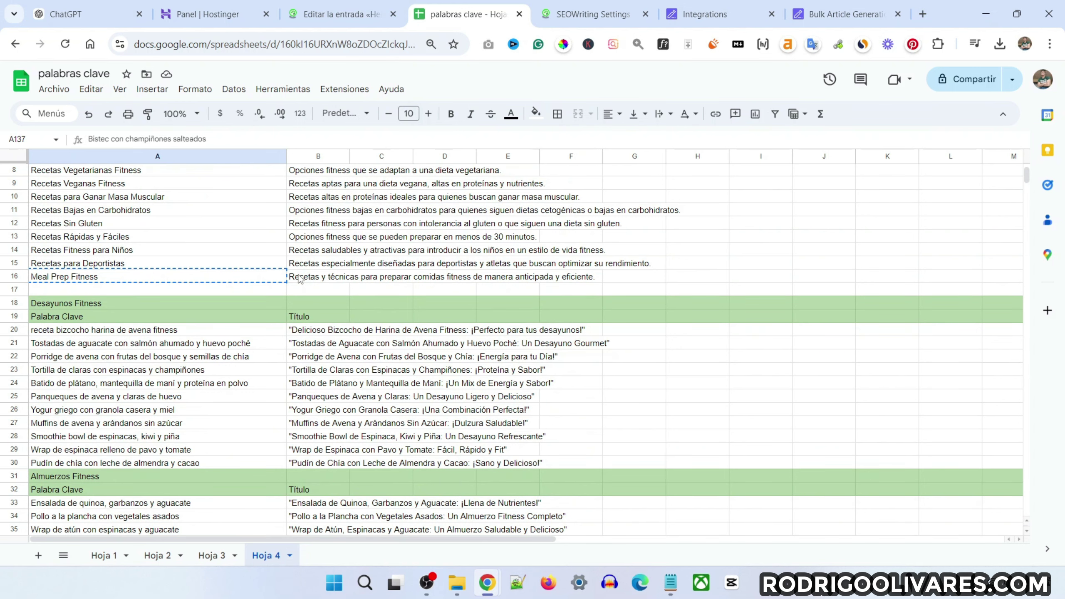
pyautogui.scroll(3, 299, 278)
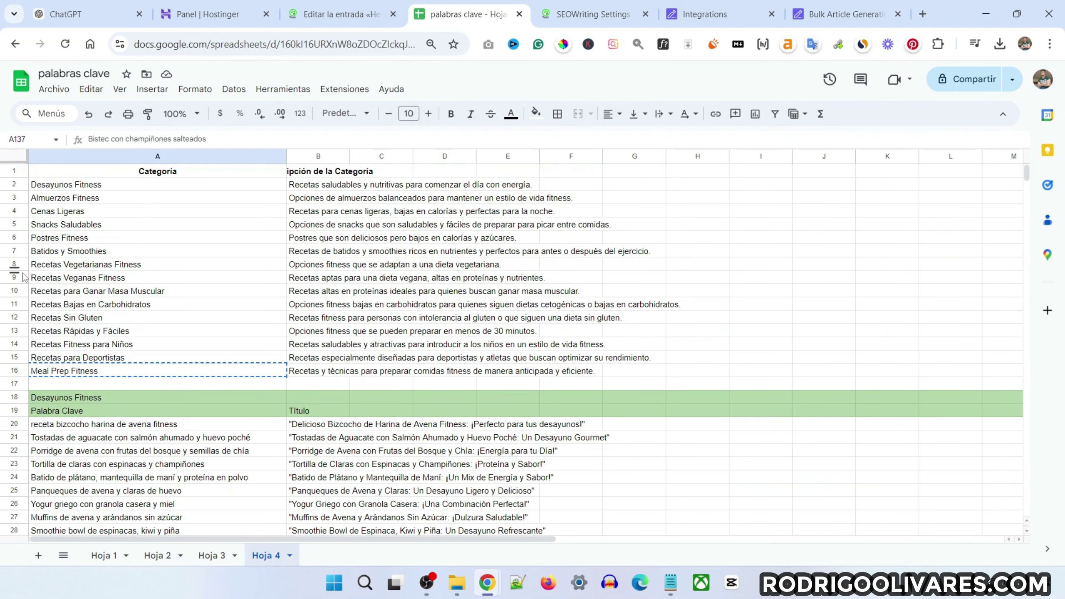
# Switch to the ChatGPT "Generador de Mapas Temáticos SEO" chat and send "dame la tabla de articulos pilares pero quitando el numero en los titulos"
pyautogui.click(84, 13)
pyautogui.scroll(-1, 600, 234)
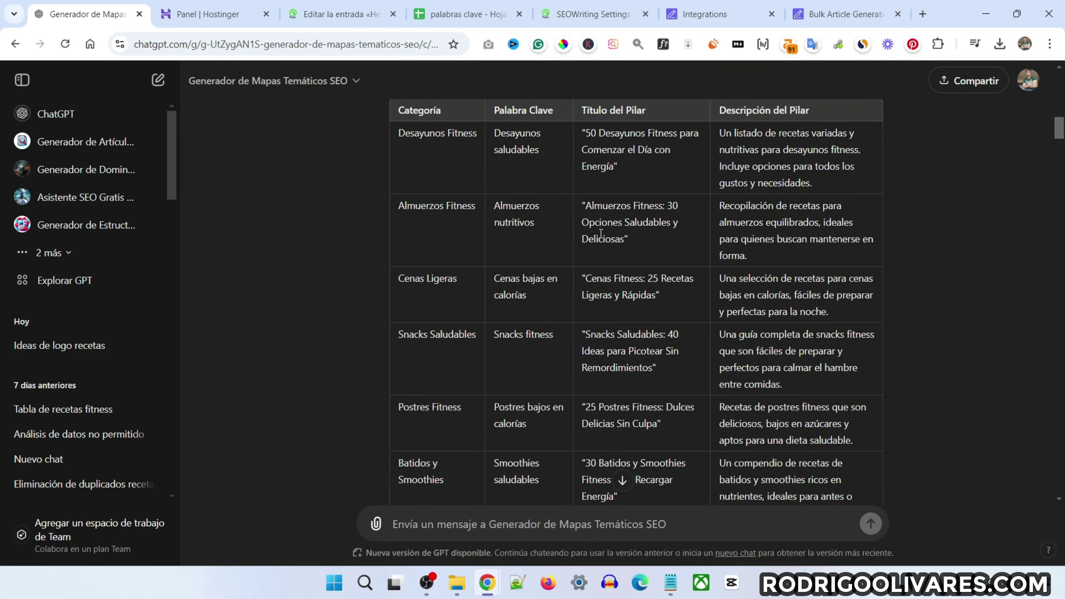
pyautogui.click(623, 479)
pyautogui.click(512, 524)
pyautogui.write('d')
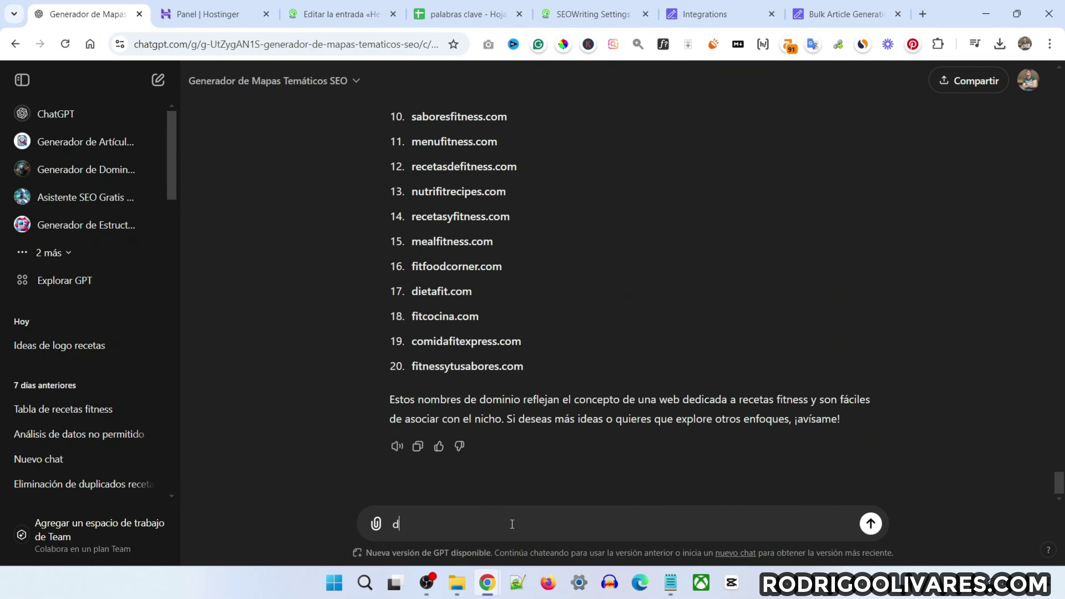
pyautogui.write('ame la tabla de articulos pilar')
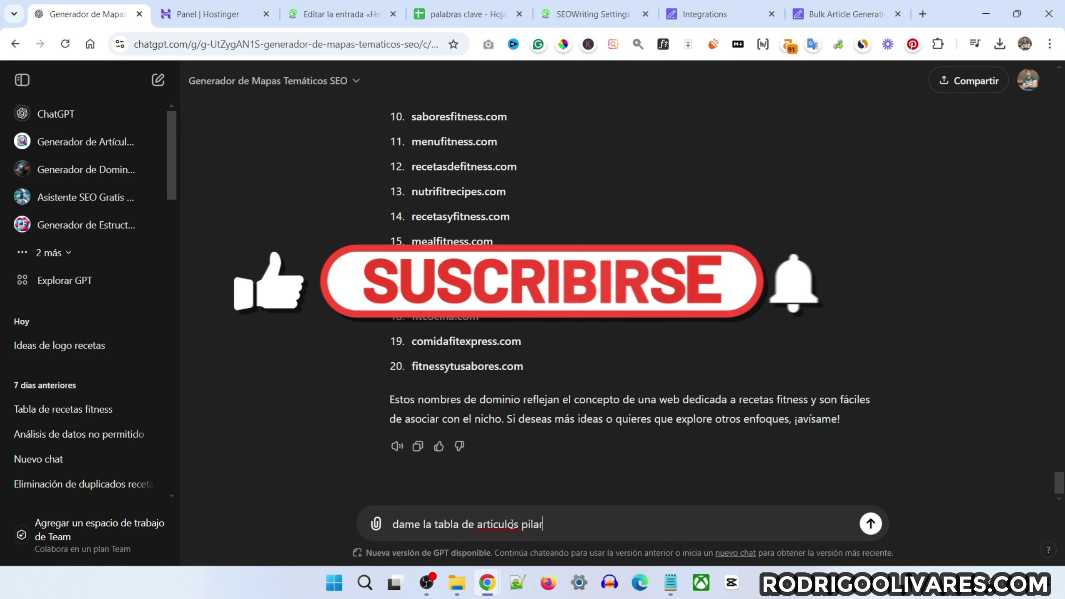
pyautogui.write('es pero quitando')
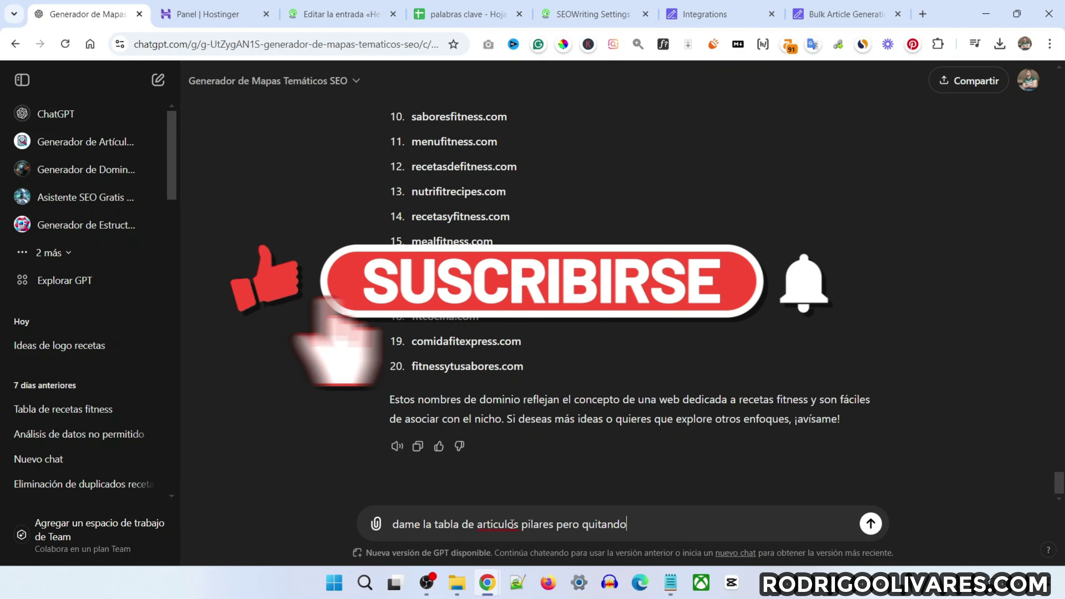
pyautogui.write(' el numero en ')
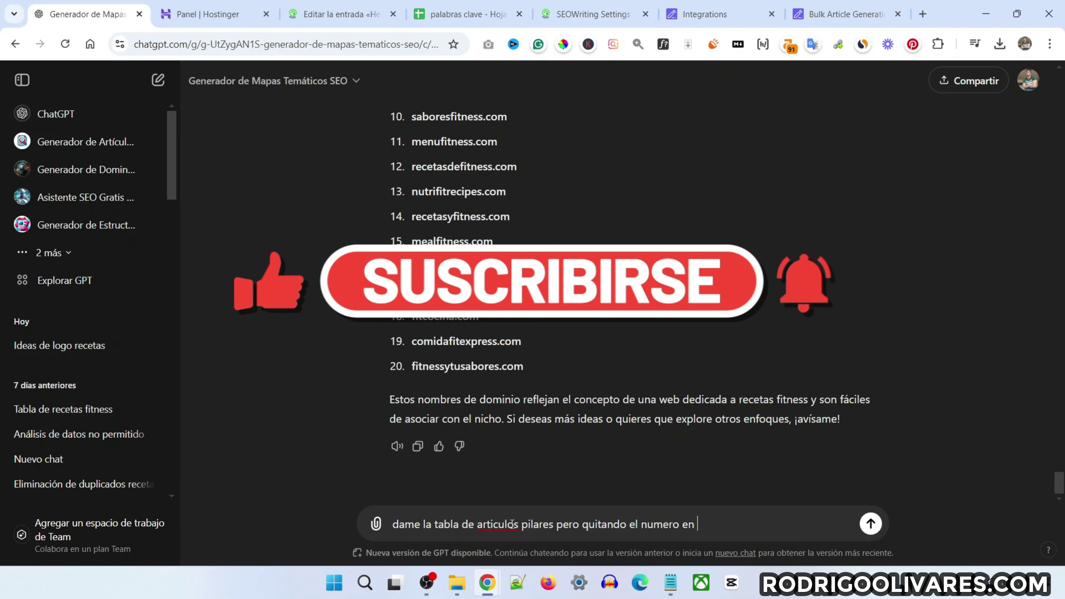
pyautogui.write('los titulos')
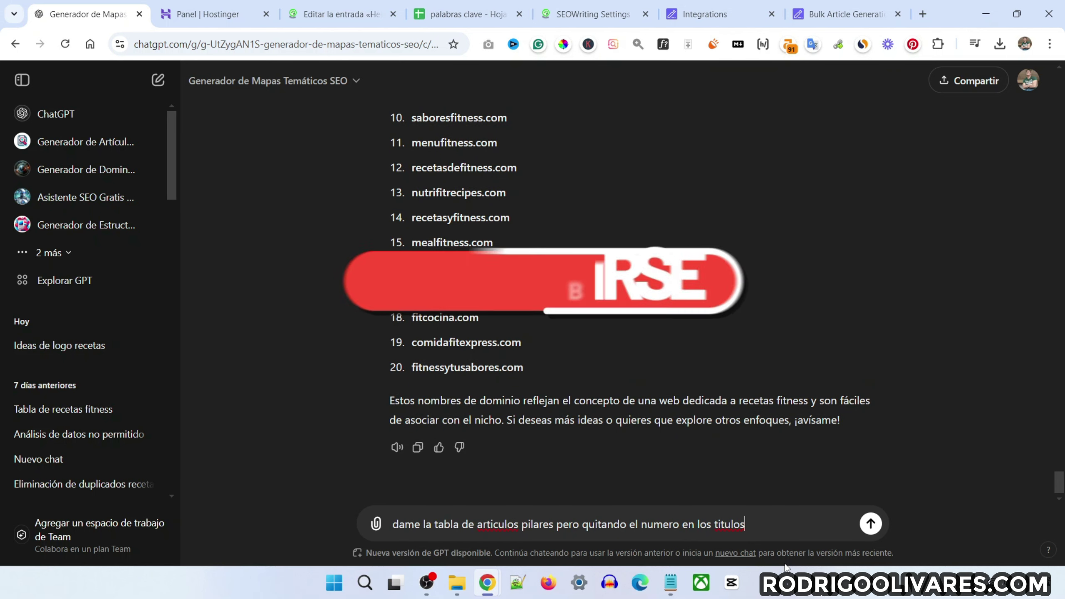
pyautogui.press('Return')
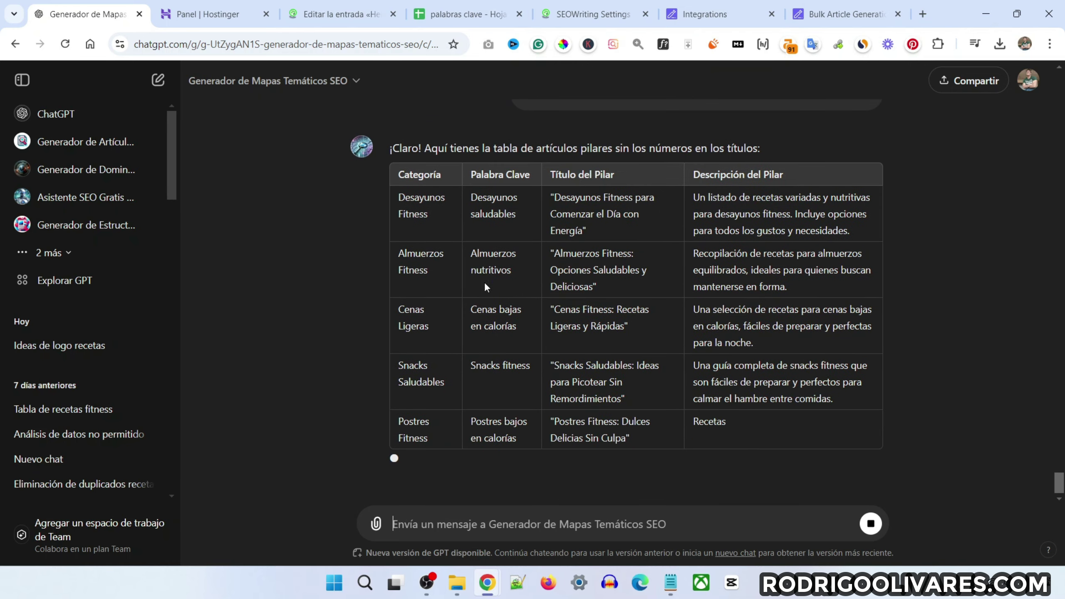
# Copy ChatGPT's new pillar article table into a new sheet of the "palabras clave" spreadsheet, starting at A1
pyautogui.moveTo(394, 170); pyautogui.dragTo(799, 384)
pyautogui.click(466, 14)
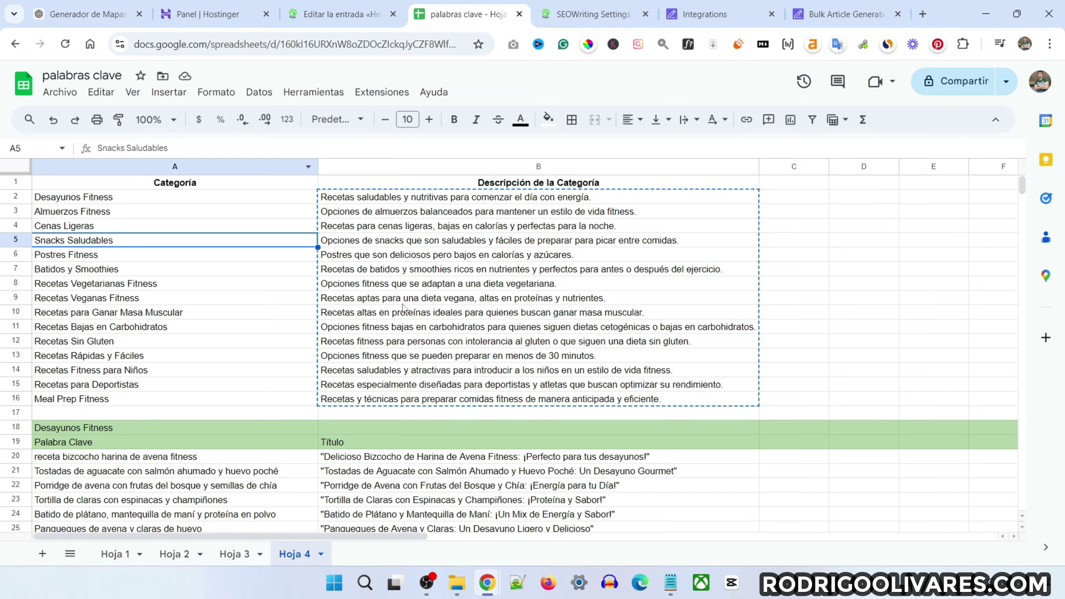
pyautogui.click(43, 554)
pyautogui.hotkey('ctrl', 'v')
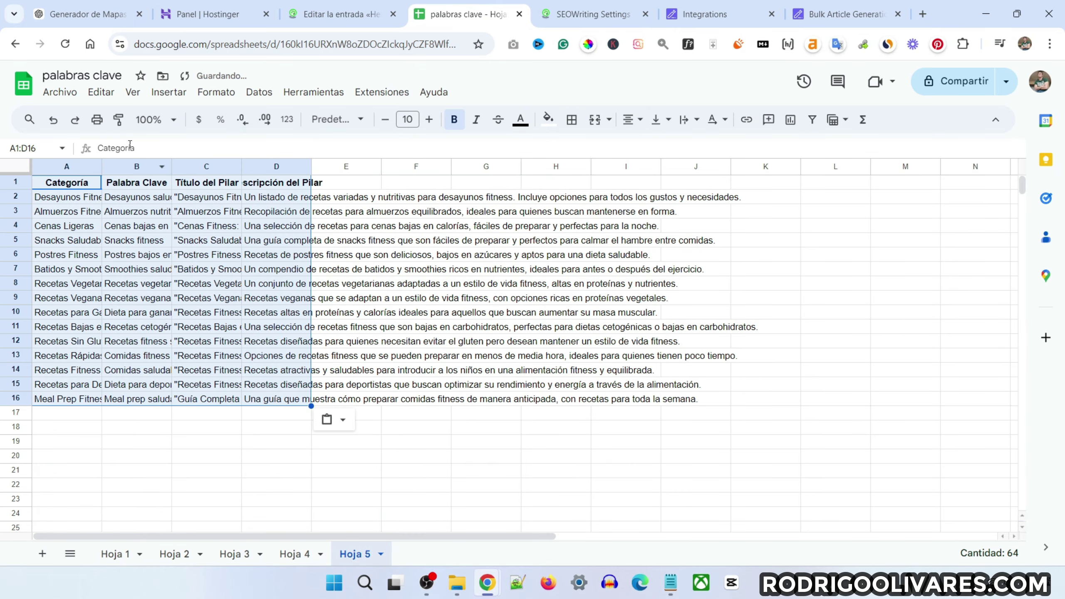
pyautogui.click(311, 476)
# Copy the pillar keywords and titles in B2:C16 into the Main Keyword and Title columns of SEOWRITING.AI's Bulk Article Generation
pyautogui.moveTo(256, 197); pyautogui.dragTo(568, 408)
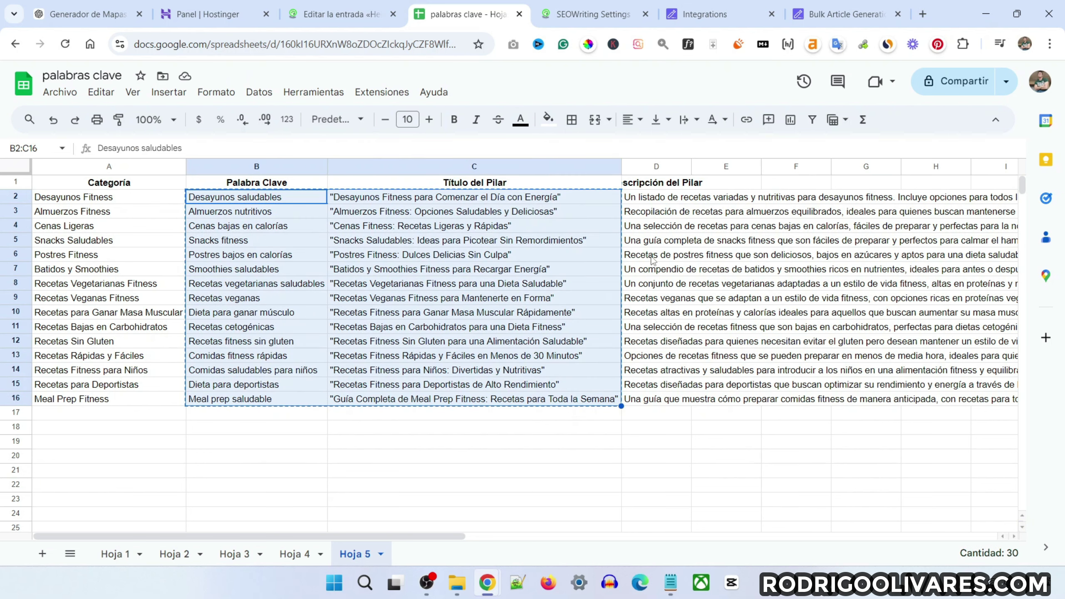
pyautogui.click(835, 14)
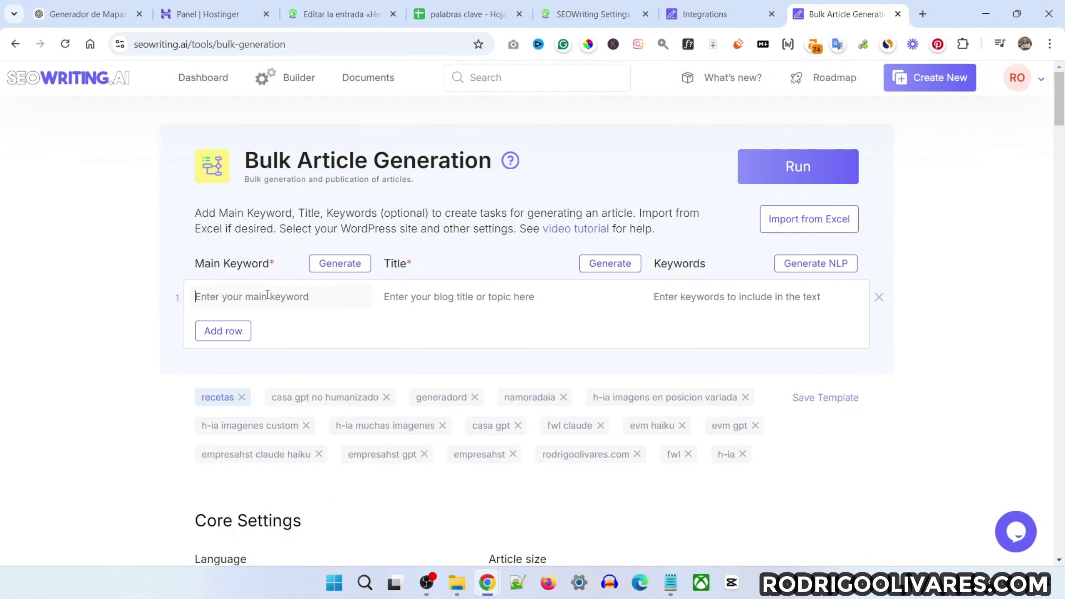
pyautogui.hotkey('ctrl', 'v')
pyautogui.scroll(-2, 328, 332)
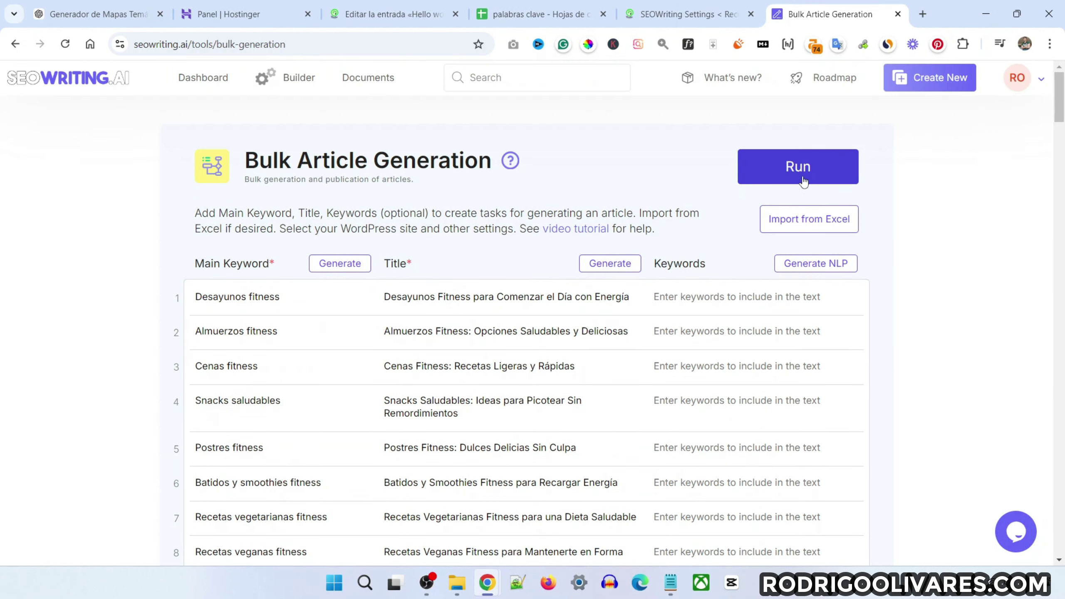
# Run the bulk generation of the pillar articles, accept the confirmation and check their status in the Builder list
pyautogui.click(798, 166)
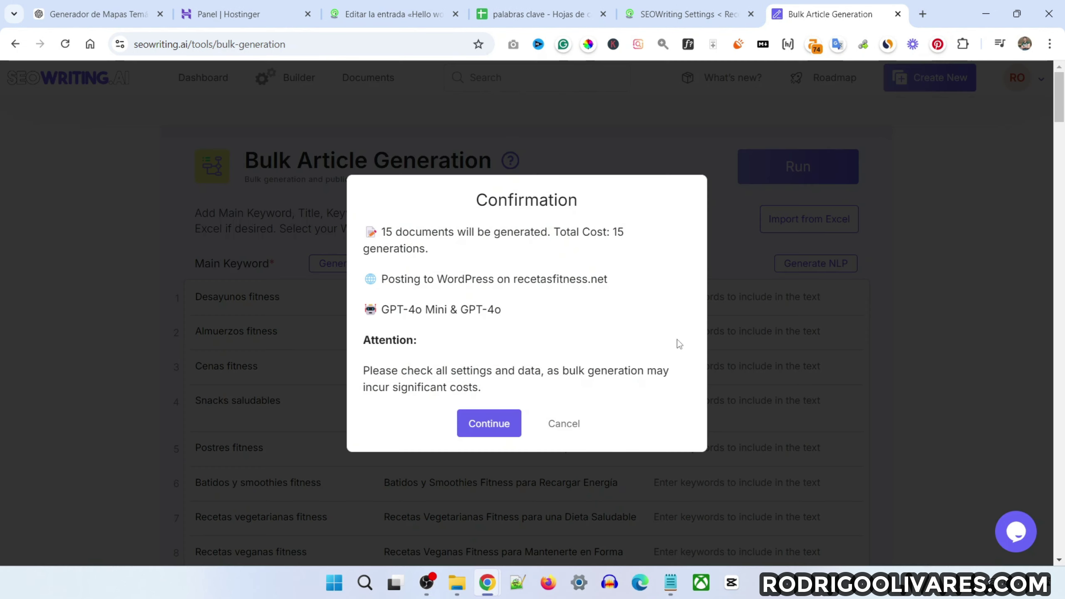
pyautogui.click(495, 428)
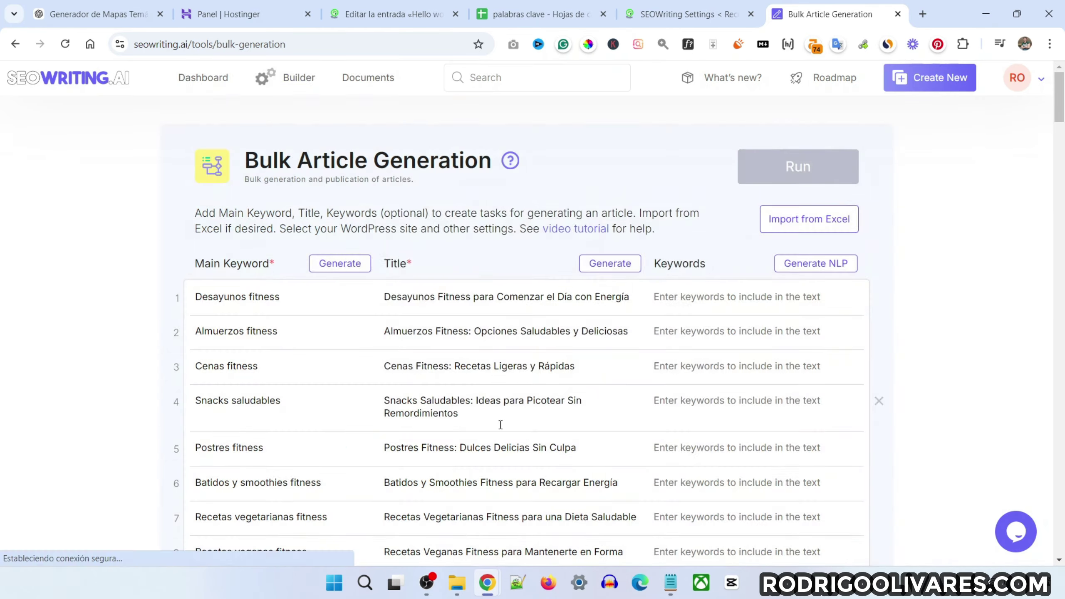
pyautogui.scroll(-2, 846, 513)
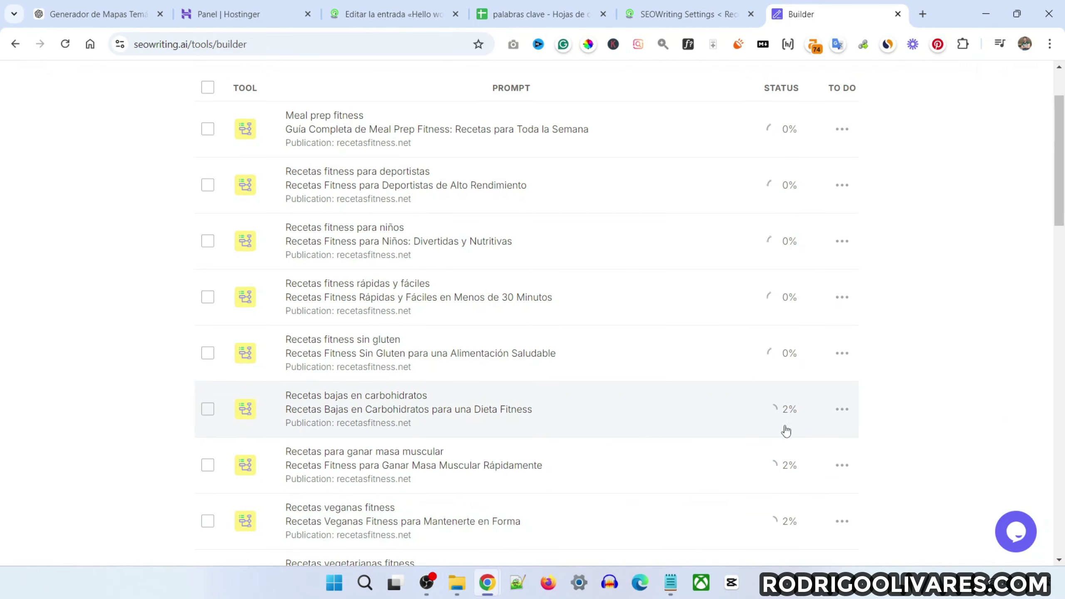
pyautogui.scroll(2, 749, 404)
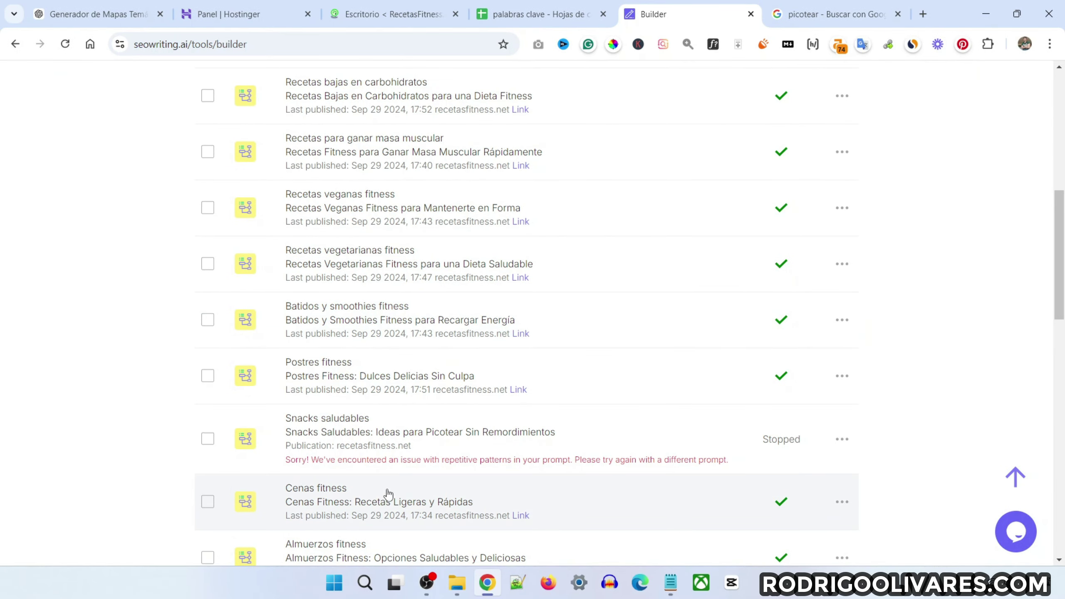
# Open the generated article "Cenas Fitness: Recetas Ligeras y Rápidas" and examine its text, tables and images
pyautogui.click(337, 496)
pyautogui.scroll(-20, 458, 346)
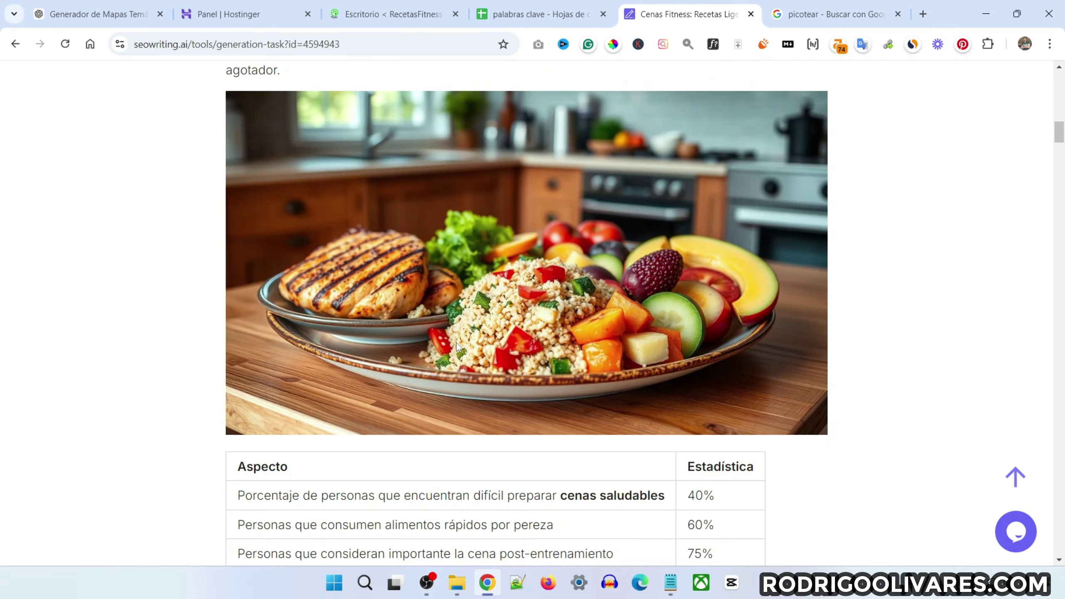
pyautogui.scroll(-8, 457, 349)
pyautogui.scroll(5, 519, 301)
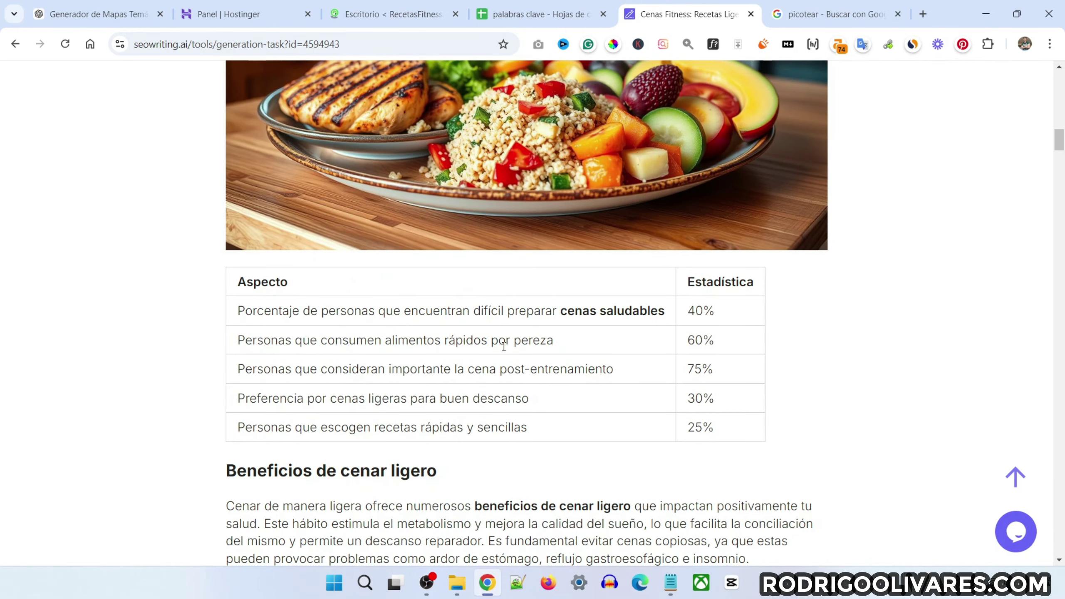
pyautogui.scroll(-10, 504, 347)
pyautogui.scroll(-15, 306, 212)
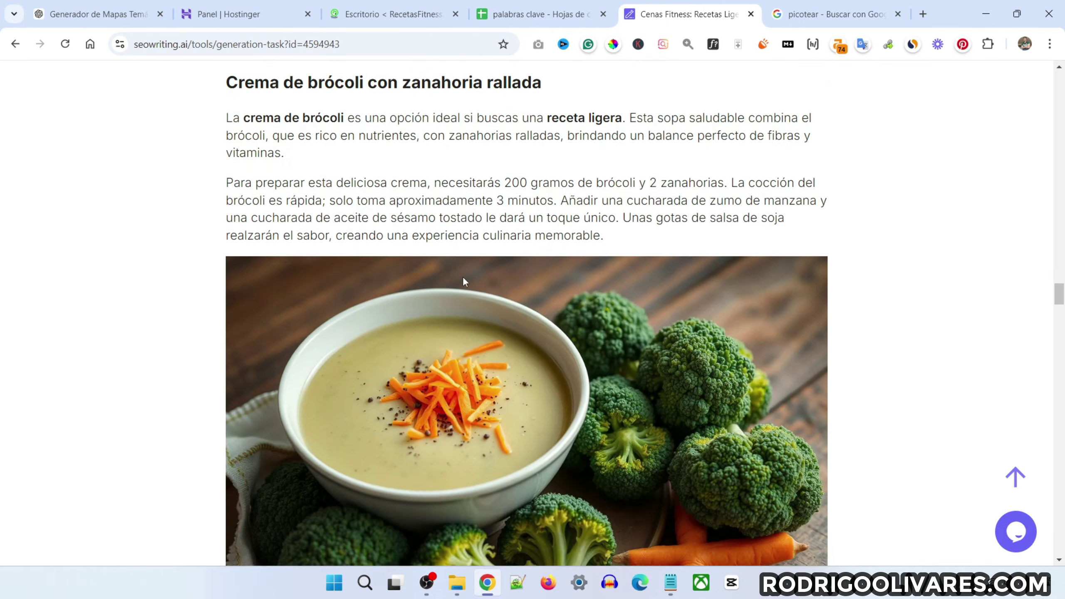
pyautogui.scroll(2, 644, 363)
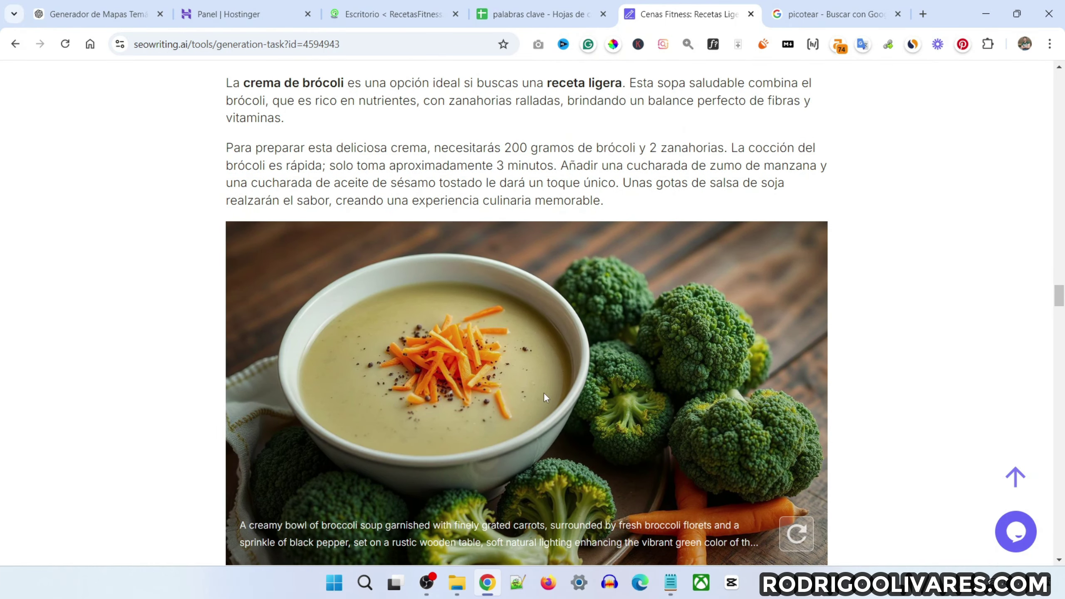
pyautogui.scroll(-4, 482, 389)
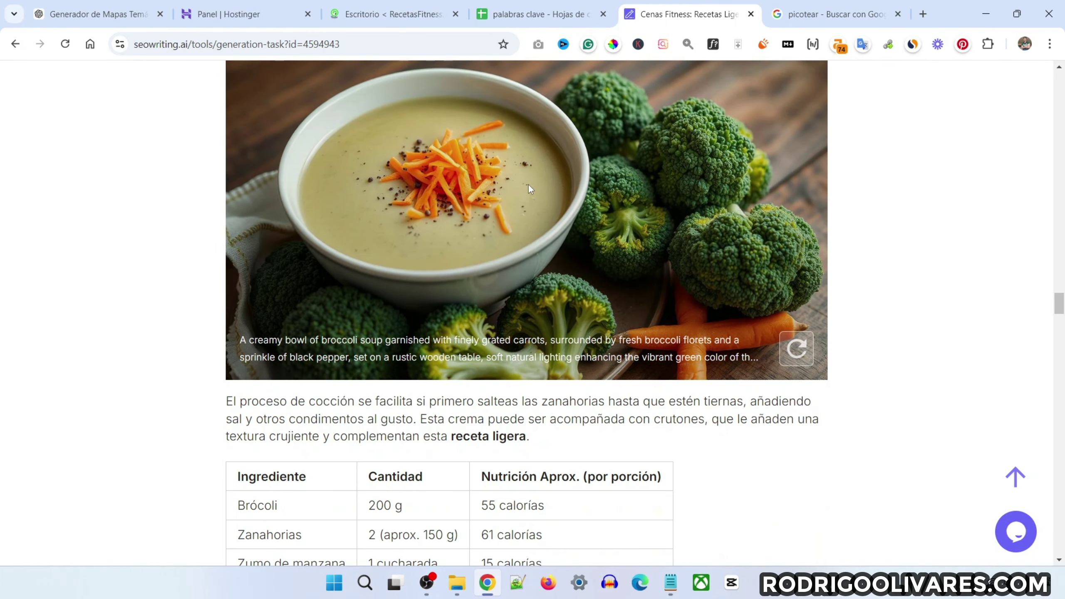
pyautogui.scroll(-15, 529, 188)
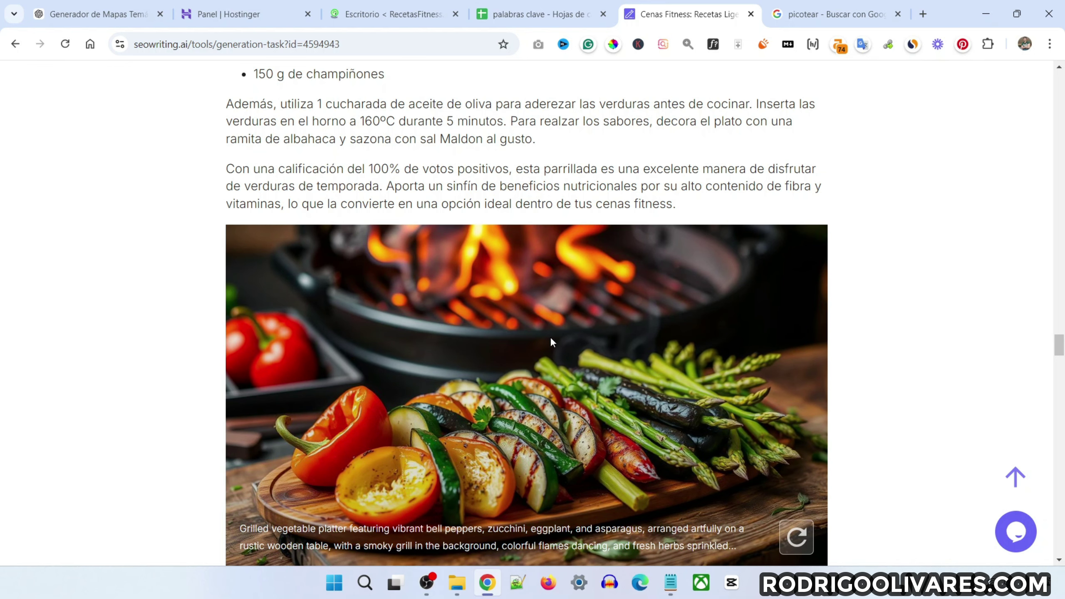
# Examine the grilled and sautéed vegetable sections of the Cenas Fitness article and go back to the Builder list
pyautogui.scroll(-2, 83, 360)
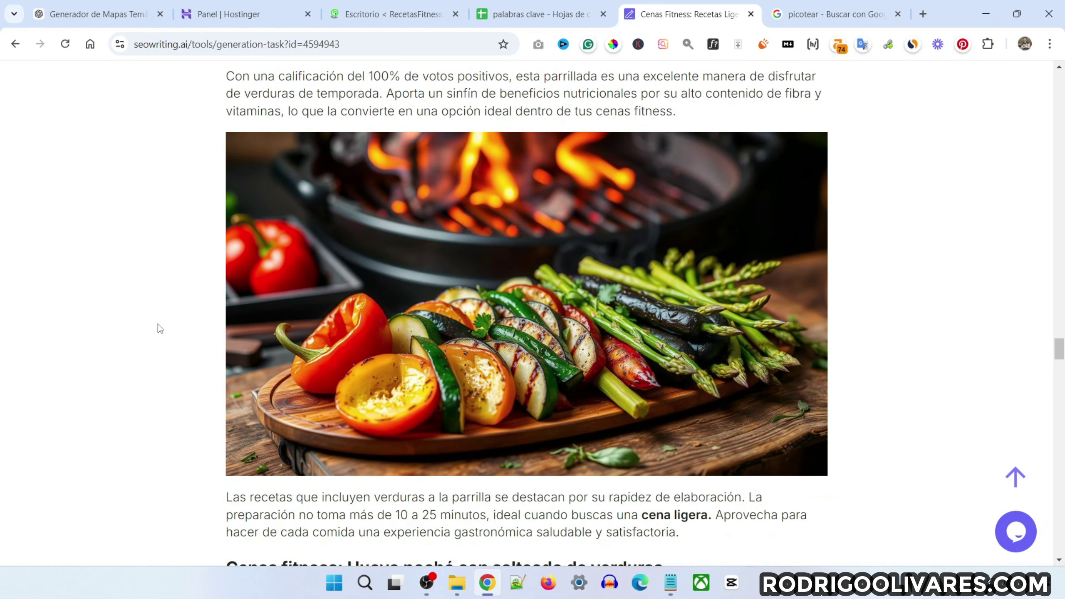
pyautogui.scroll(-4, 918, 277)
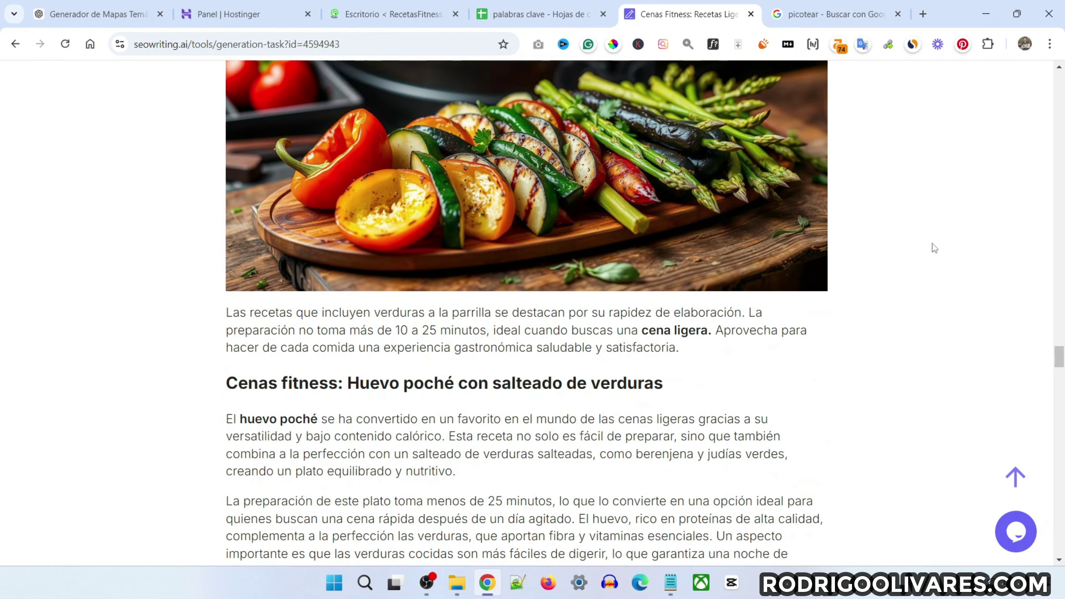
pyautogui.scroll(20, 929, 238)
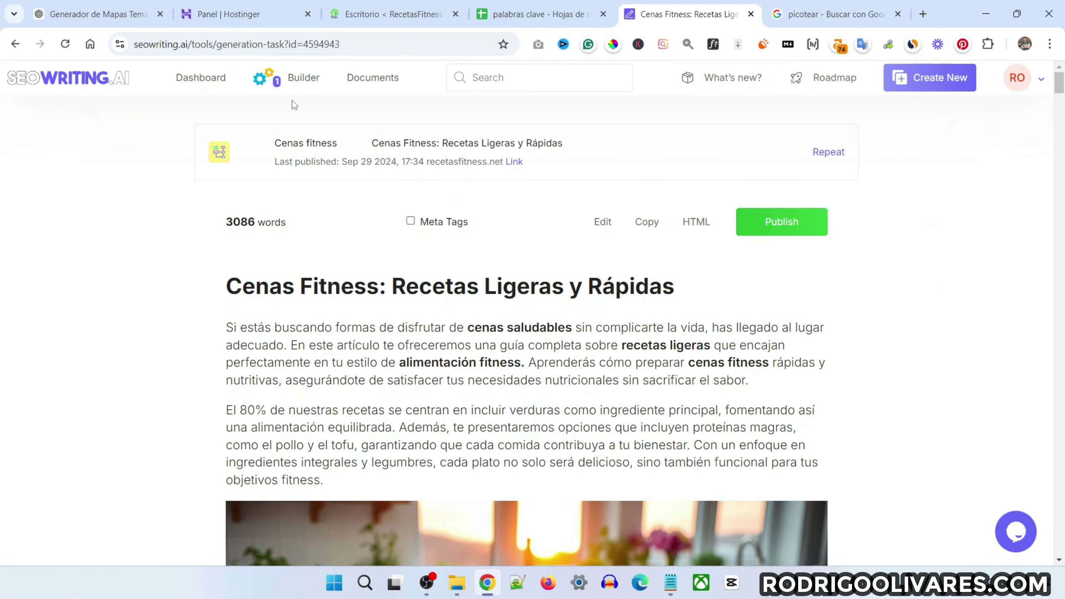
pyautogui.click(303, 80)
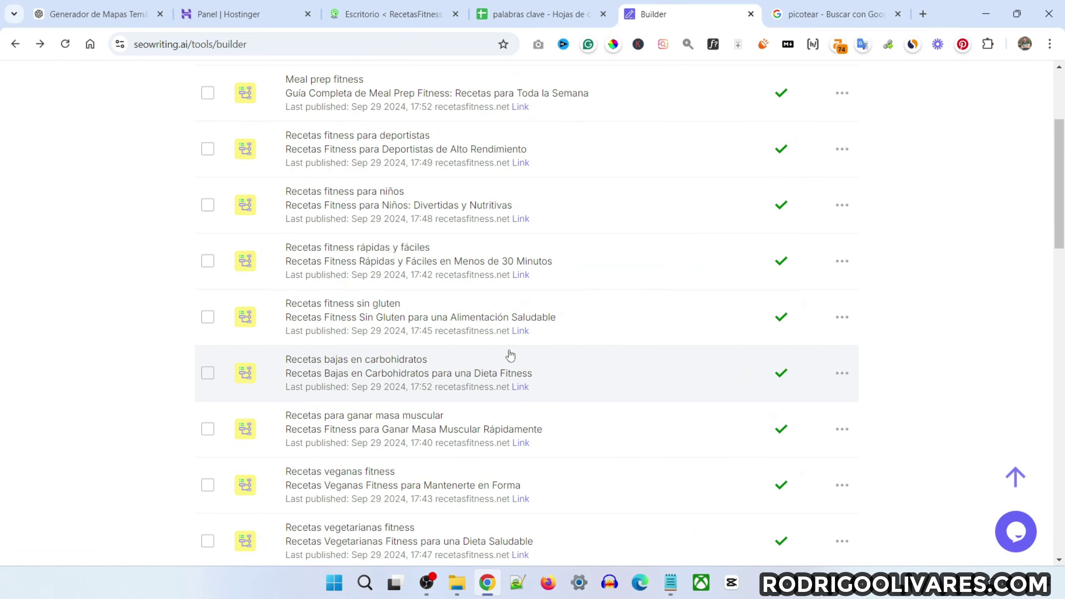
# Open the generated article "Recetas Vegetarianas Fitness para una Dieta Saludable", examine its nutrient table, recipes and images, and return to the Builder list
pyautogui.scroll(-2, 510, 356)
pyautogui.click(341, 443)
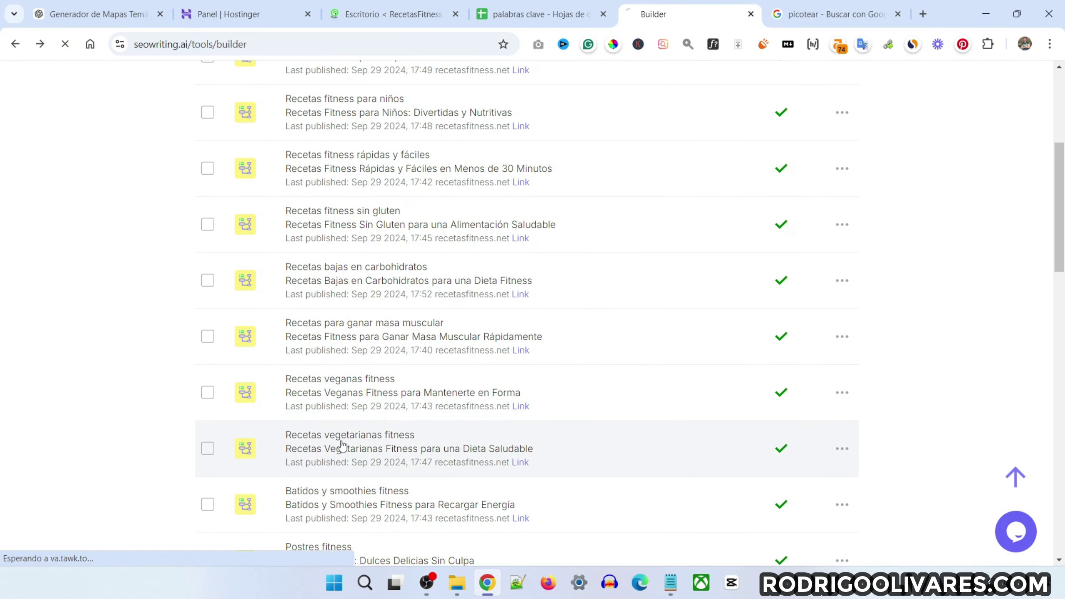
pyautogui.scroll(-20, 642, 406)
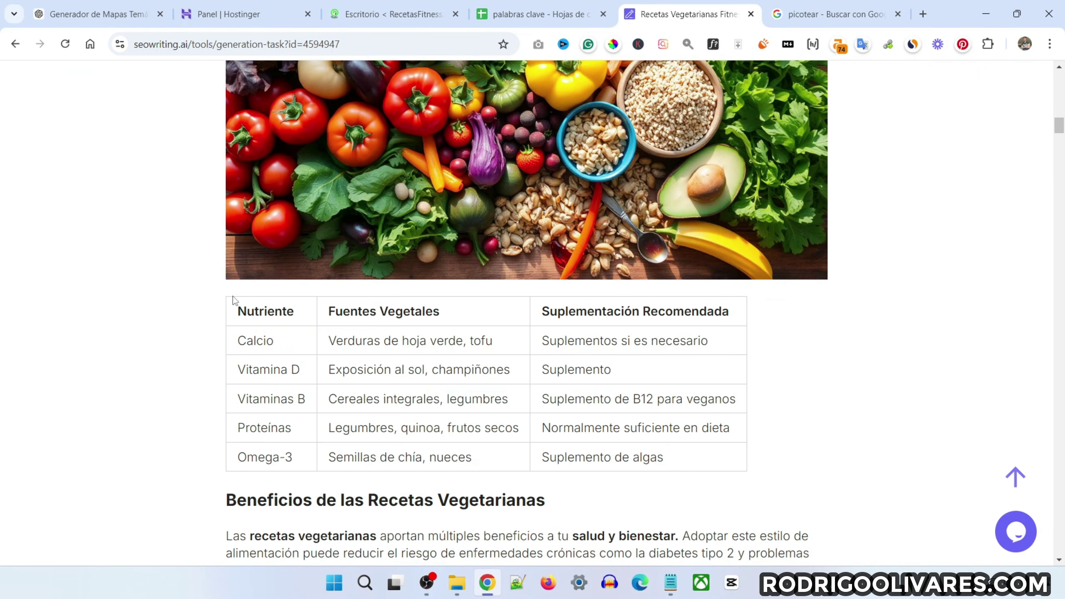
pyautogui.moveTo(233, 299); pyautogui.dragTo(823, 497)
pyautogui.click(769, 461)
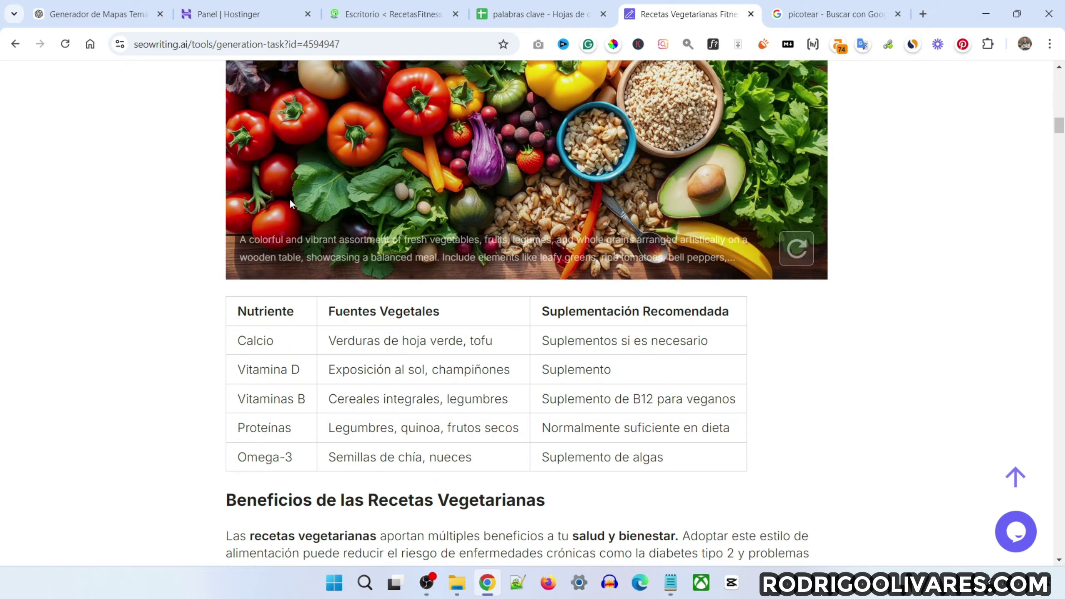
pyautogui.scroll(-15, 453, 311)
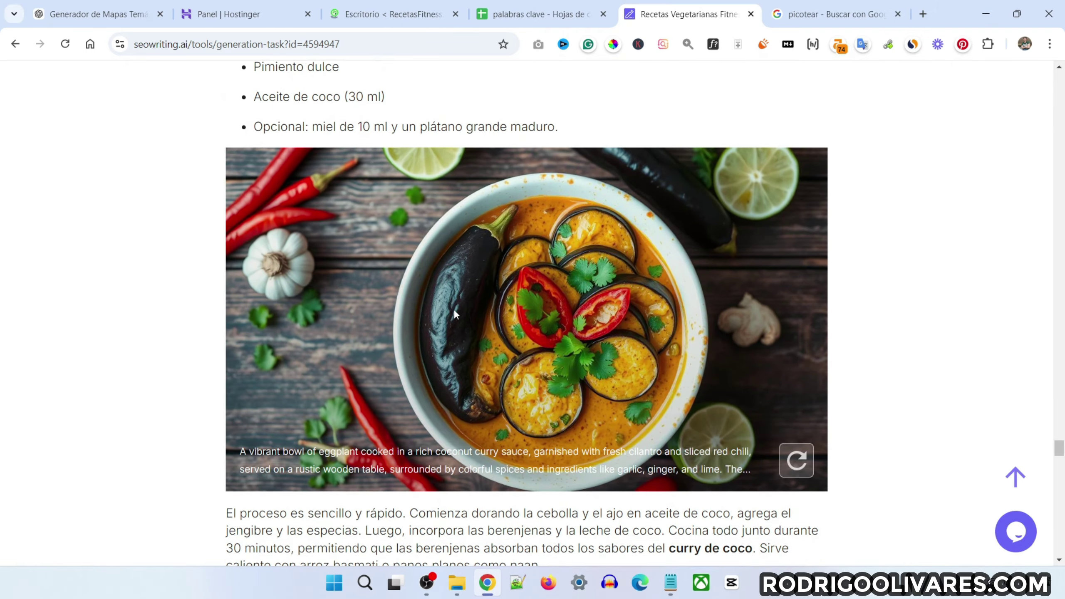
pyautogui.scroll(-12, 455, 311)
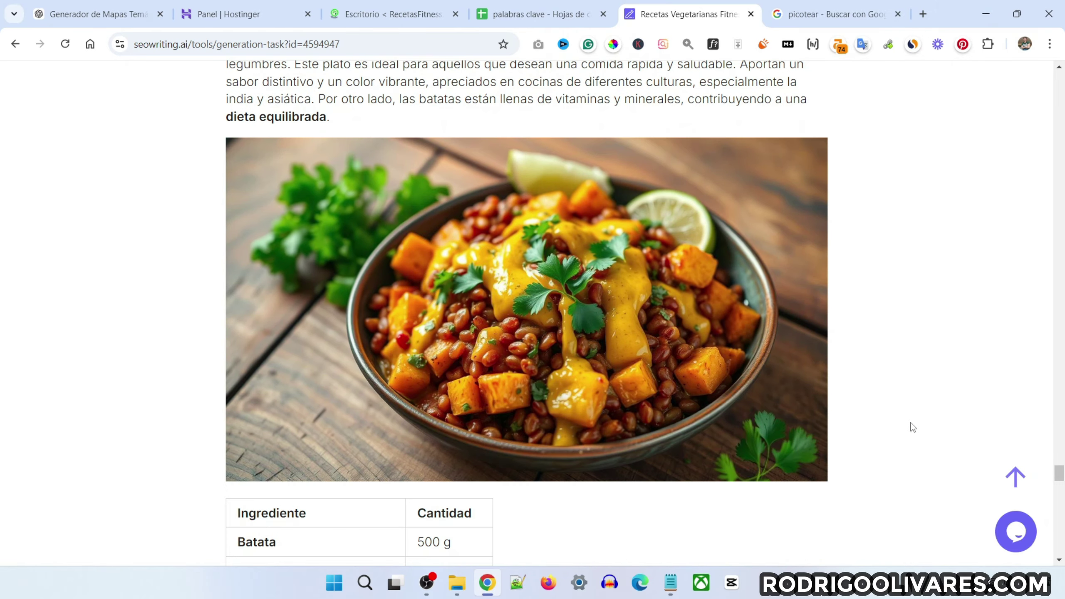
pyautogui.scroll(-15, 354, 87)
pyautogui.scroll(20, 588, 301)
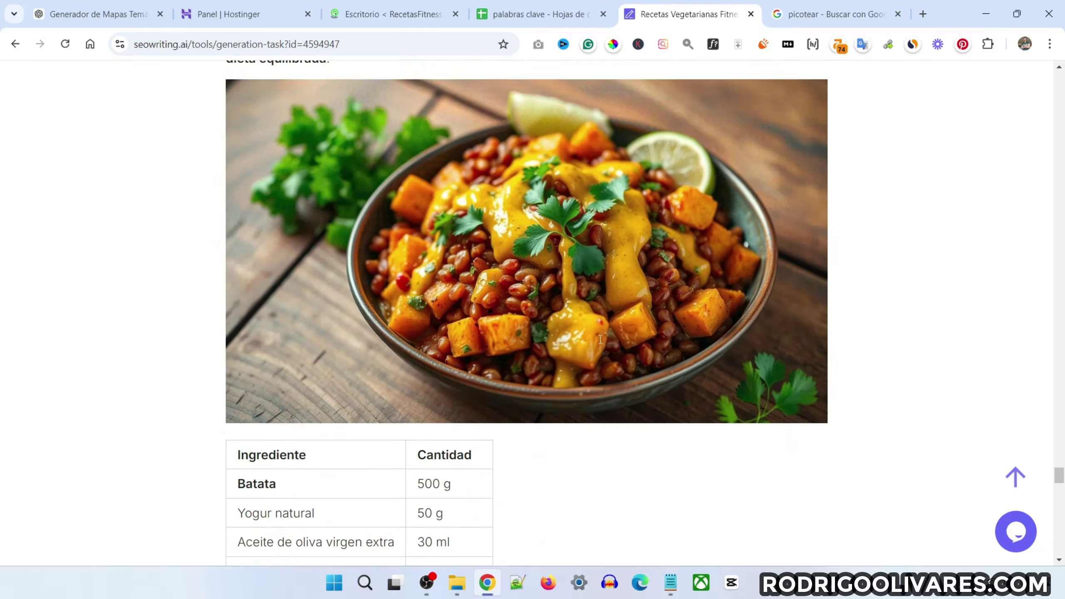
pyautogui.scroll(20, 599, 343)
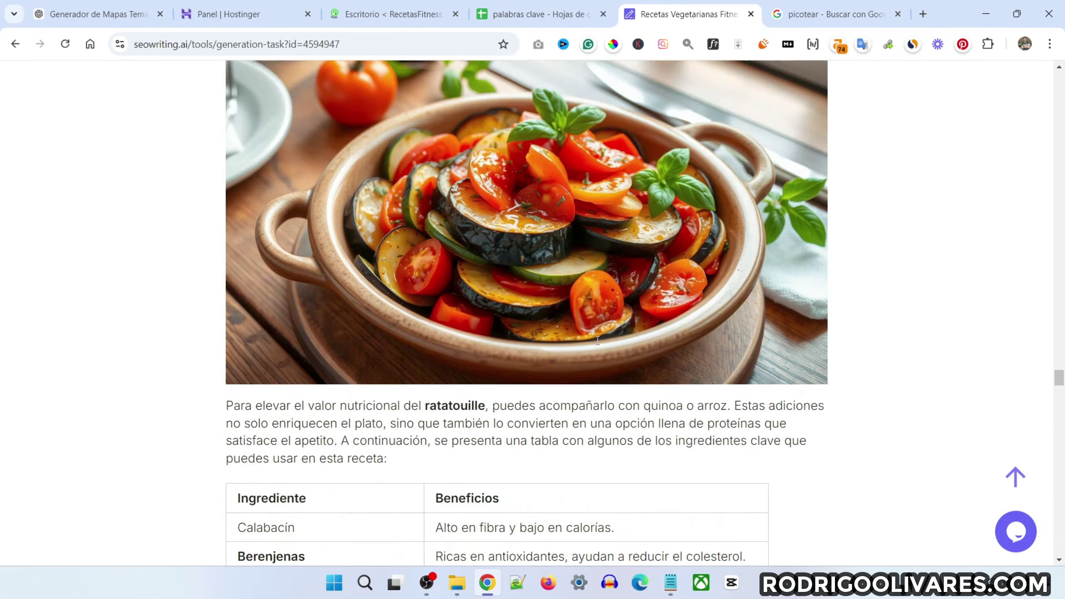
pyautogui.scroll(20, 503, 243)
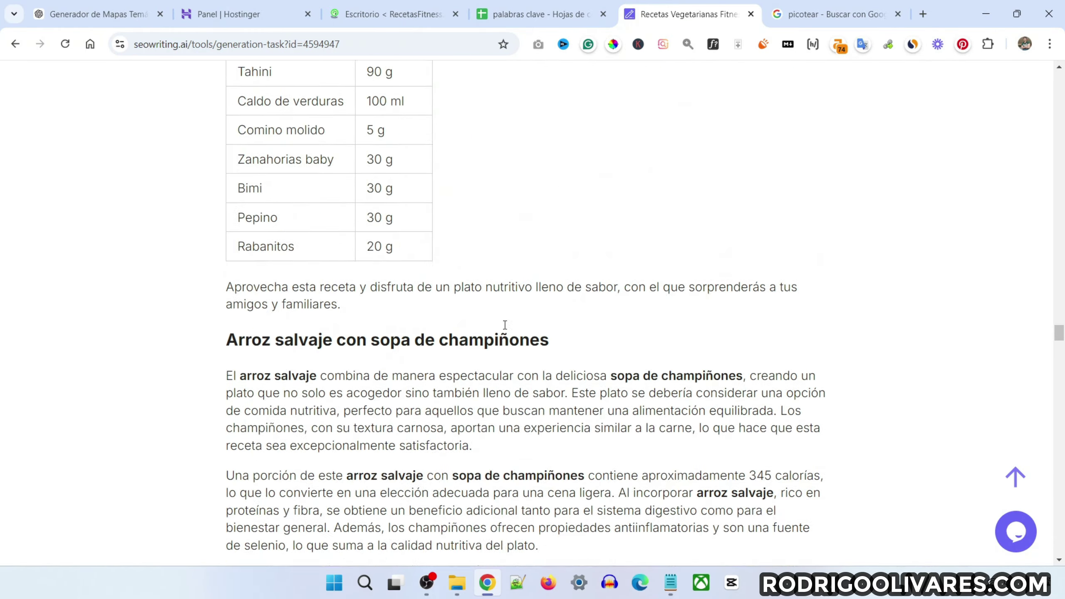
pyautogui.scroll(5, 457, 261)
pyautogui.hotkey('alt', 'Left')
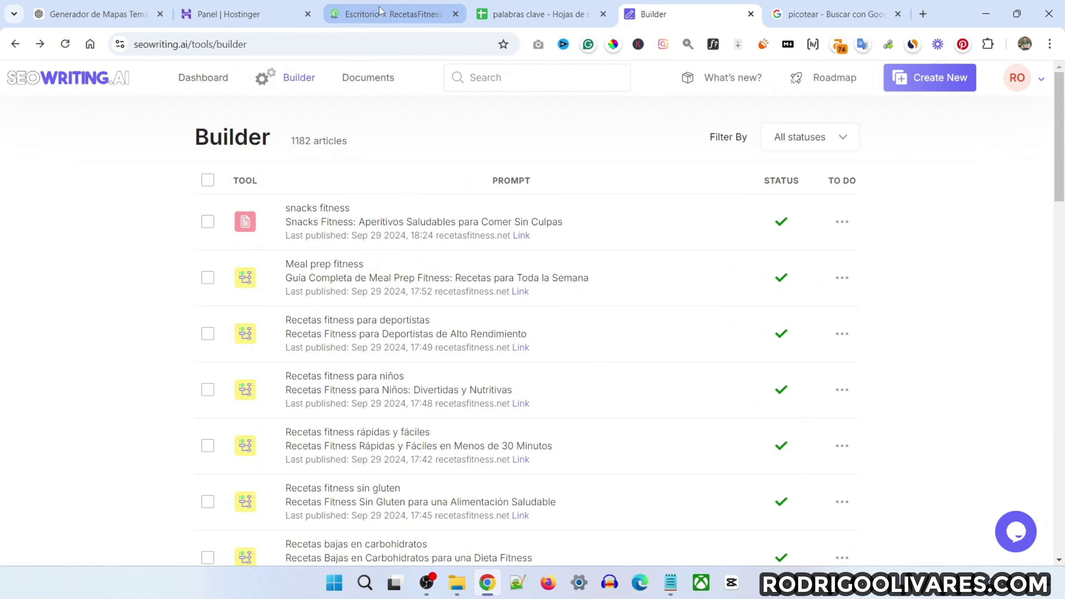
# Visit the public RecetasFitness.net site from its WordPress dashboard and examine the published article cards on the home page
pyautogui.click(390, 14)
pyautogui.moveTo(40, 83)
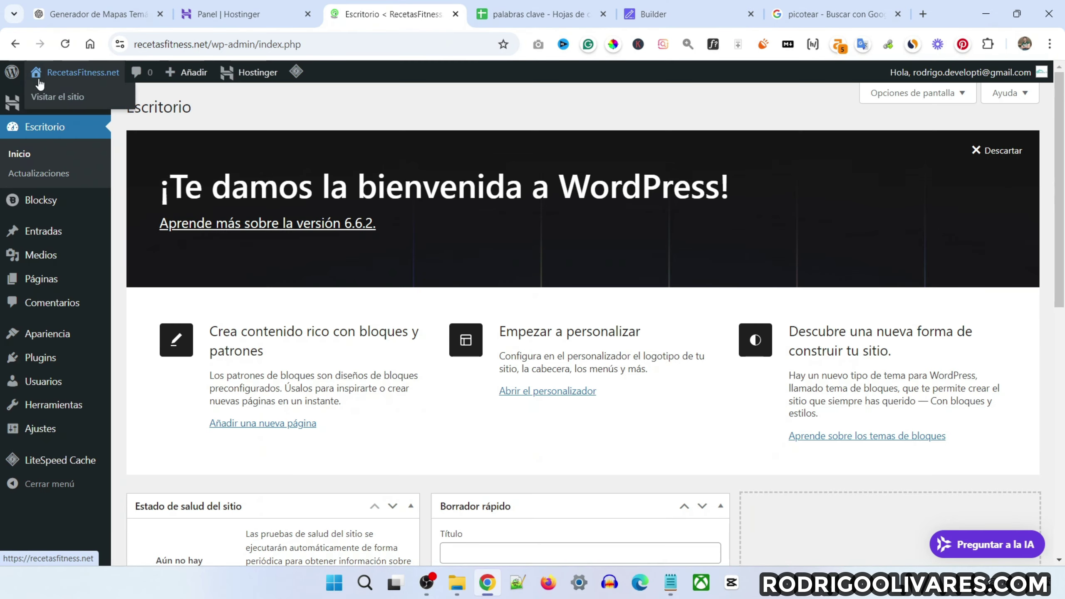
pyautogui.click(61, 100)
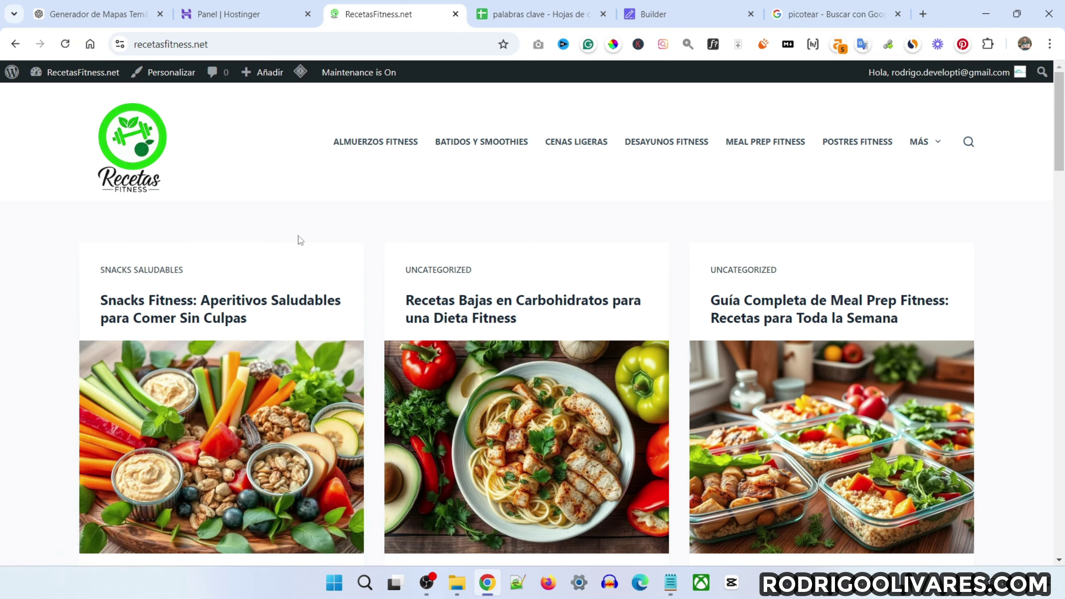
pyautogui.scroll(-15, 548, 266)
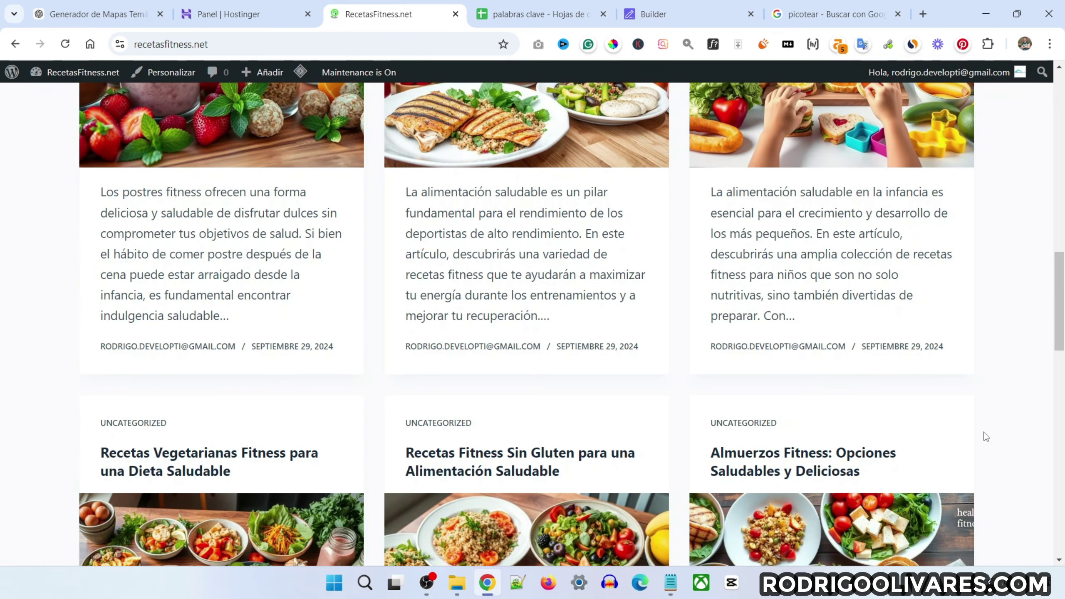
pyautogui.scroll(-8, 985, 437)
pyautogui.press('Home')
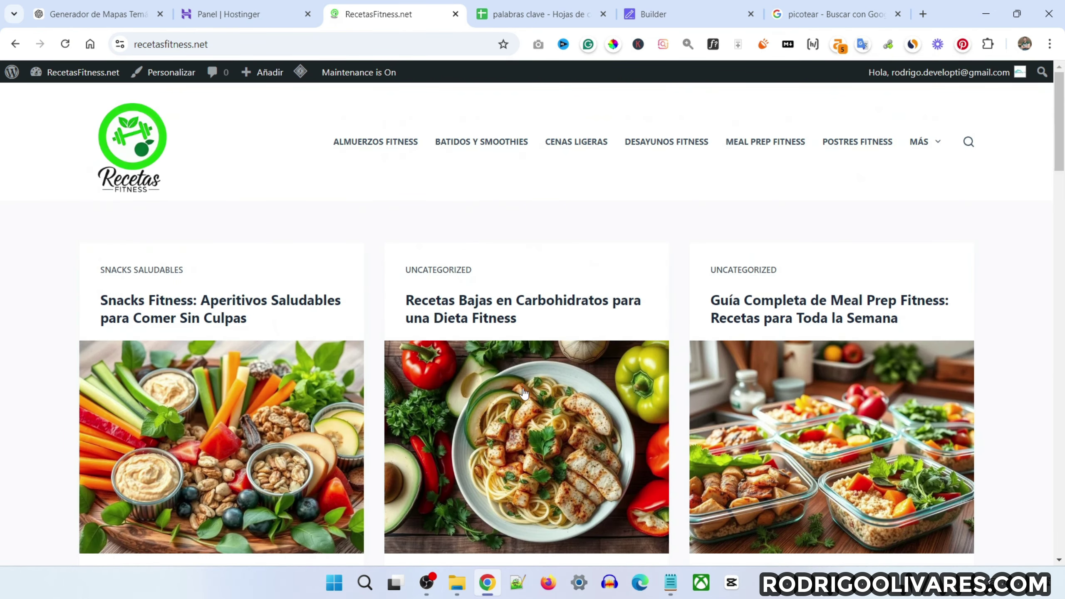
pyautogui.scroll(-2, 478, 247)
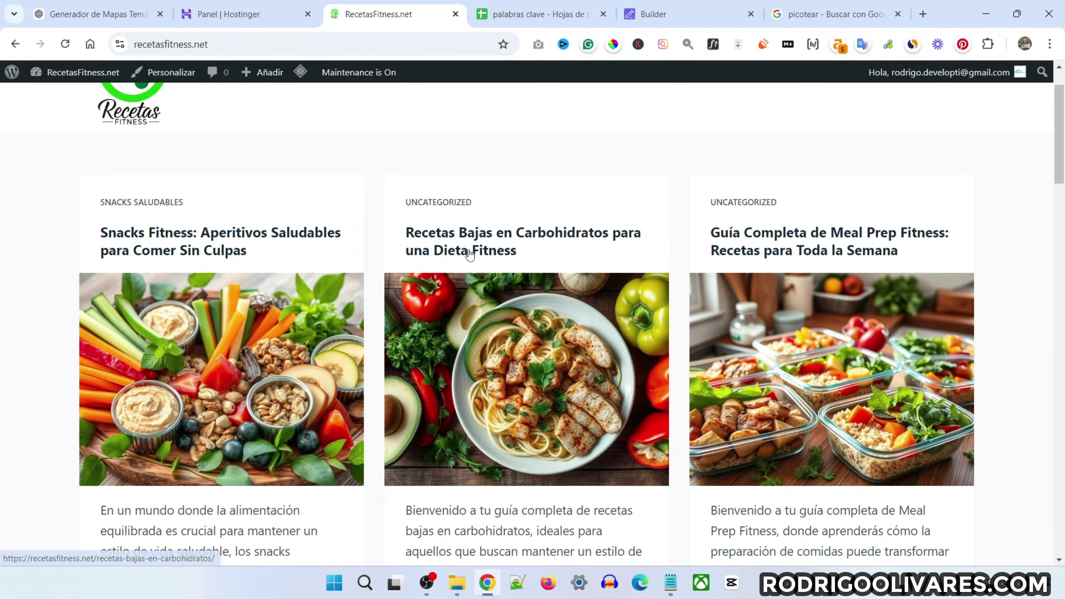
pyautogui.scroll(2, 470, 254)
pyautogui.scroll(-15, 482, 252)
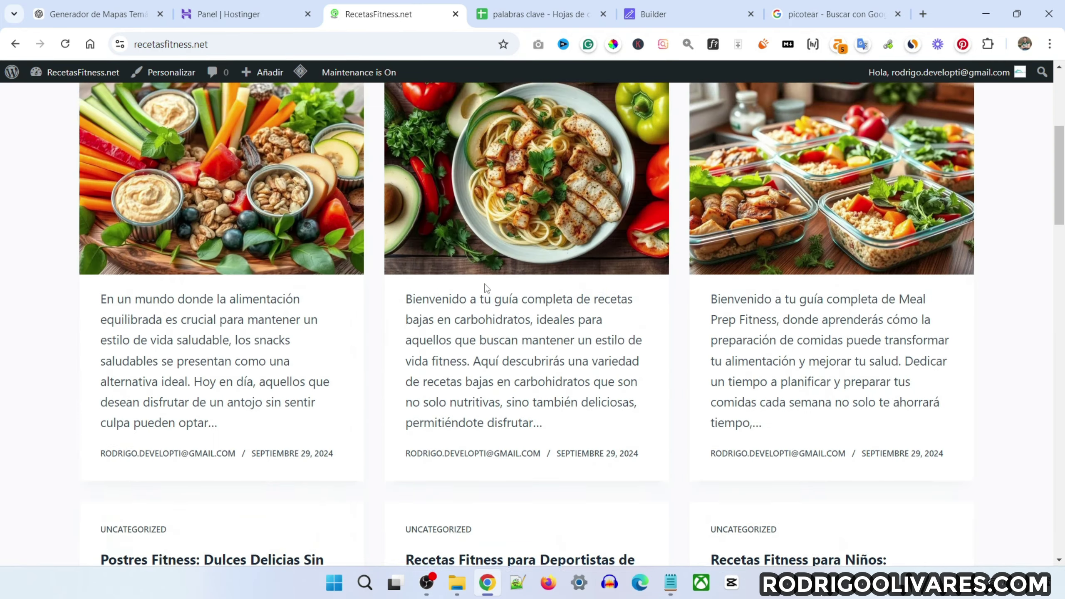
pyautogui.scroll(5, 521, 282)
pyautogui.scroll(-5, 520, 286)
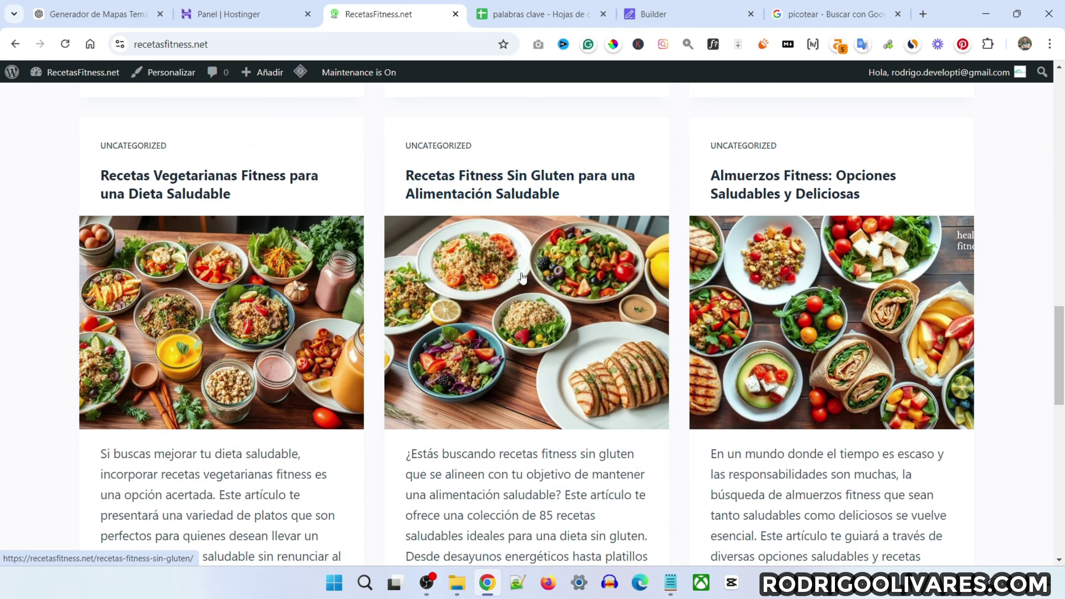
# Open the published post "Recetas Fitness Sin Gluten para una Alimentación Saludable" and look through its text, headings and images
pyautogui.scroll(-15, 515, 277)
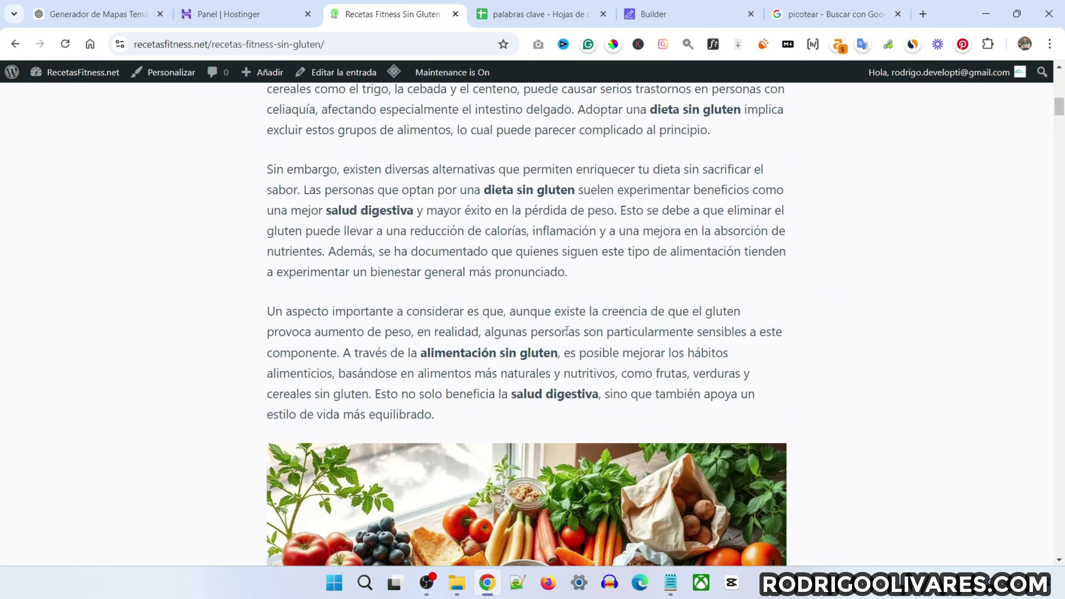
pyautogui.scroll(-20, 565, 336)
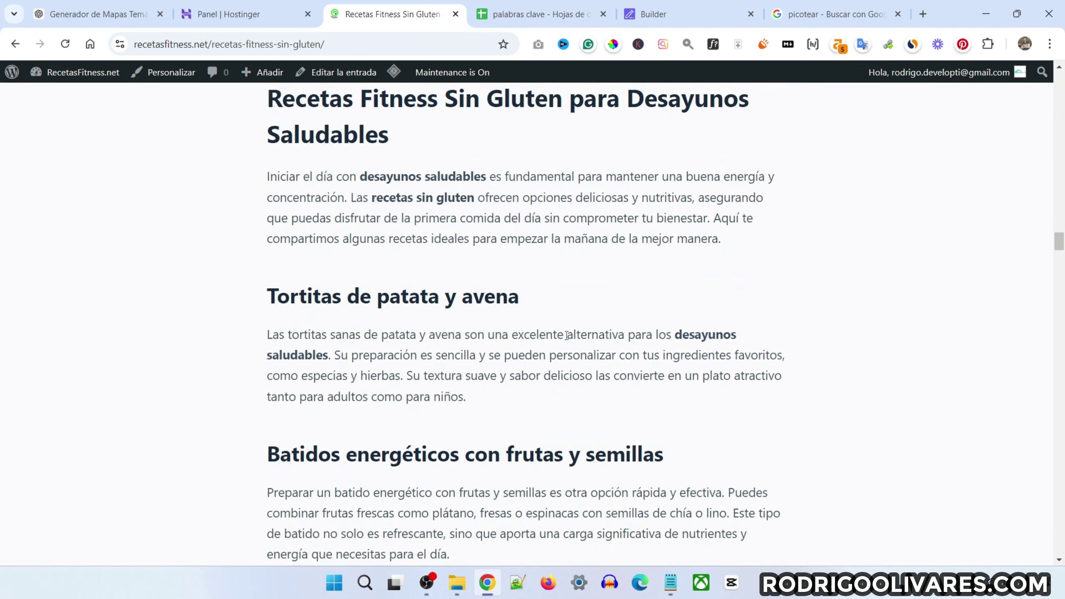
pyautogui.scroll(-10, 566, 336)
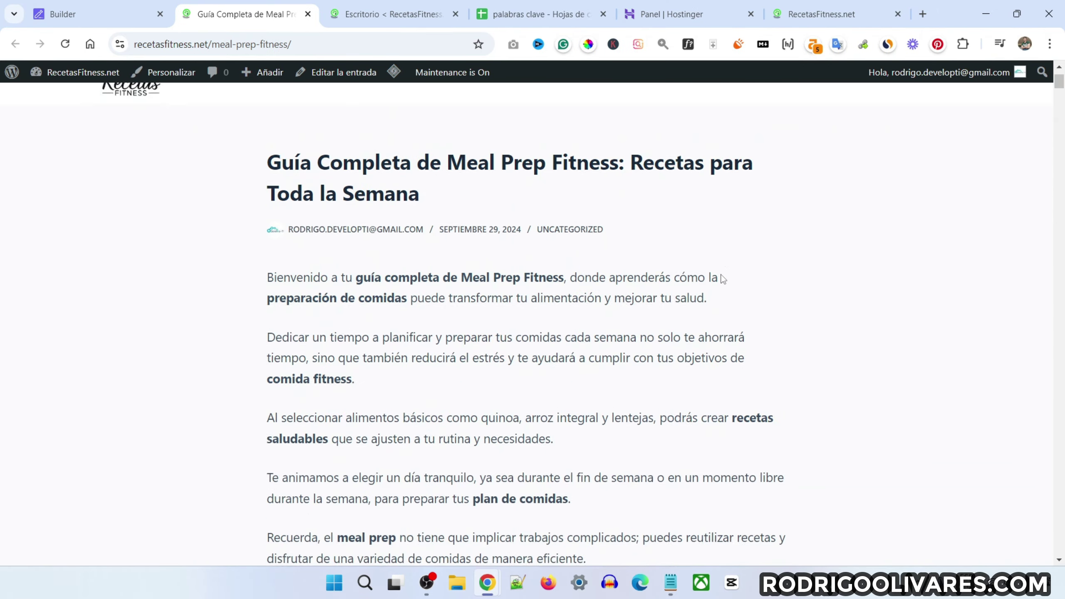
# Look through the text and images of the published post "Guía Completa de Meal Prep Fitness: Recetas para Toda la Semana"
pyautogui.scroll(-20, 722, 279)
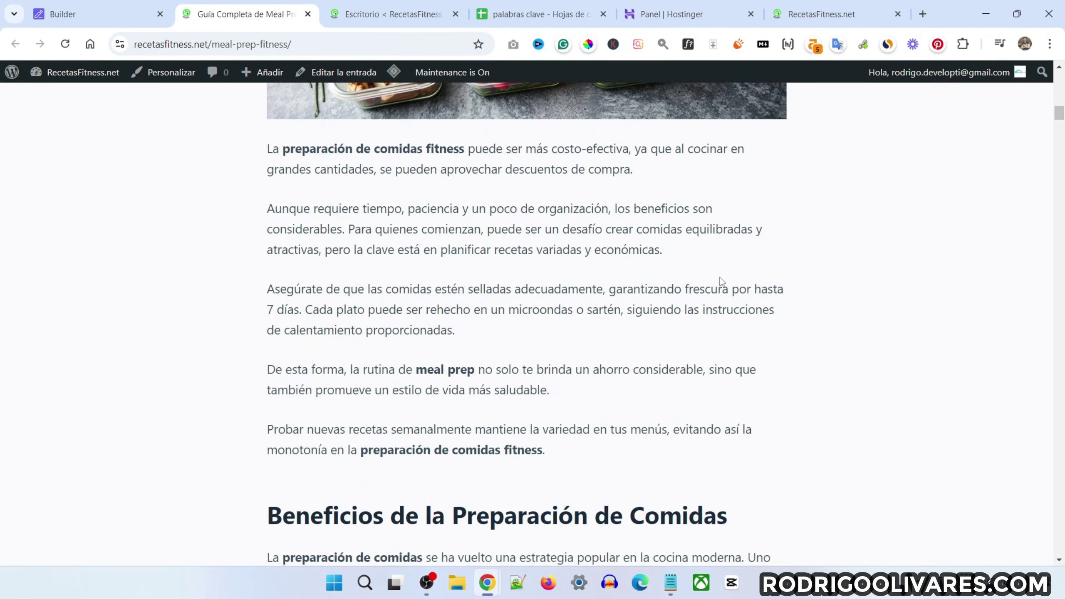
pyautogui.scroll(-20, 721, 282)
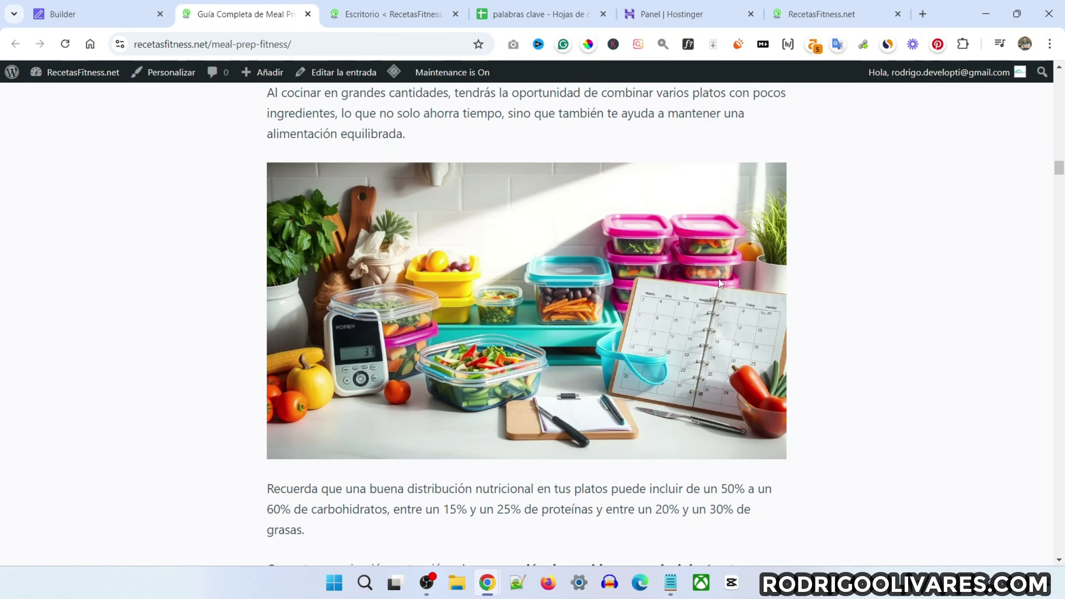
pyautogui.scroll(-20, 719, 284)
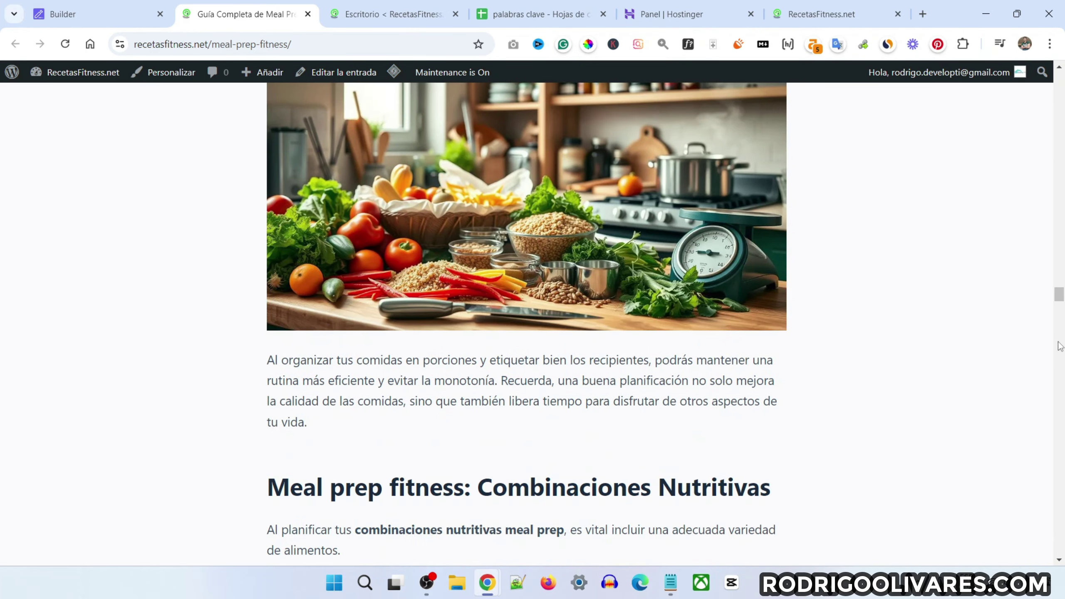
pyautogui.moveTo(1059, 296); pyautogui.dragTo(1060, 71)
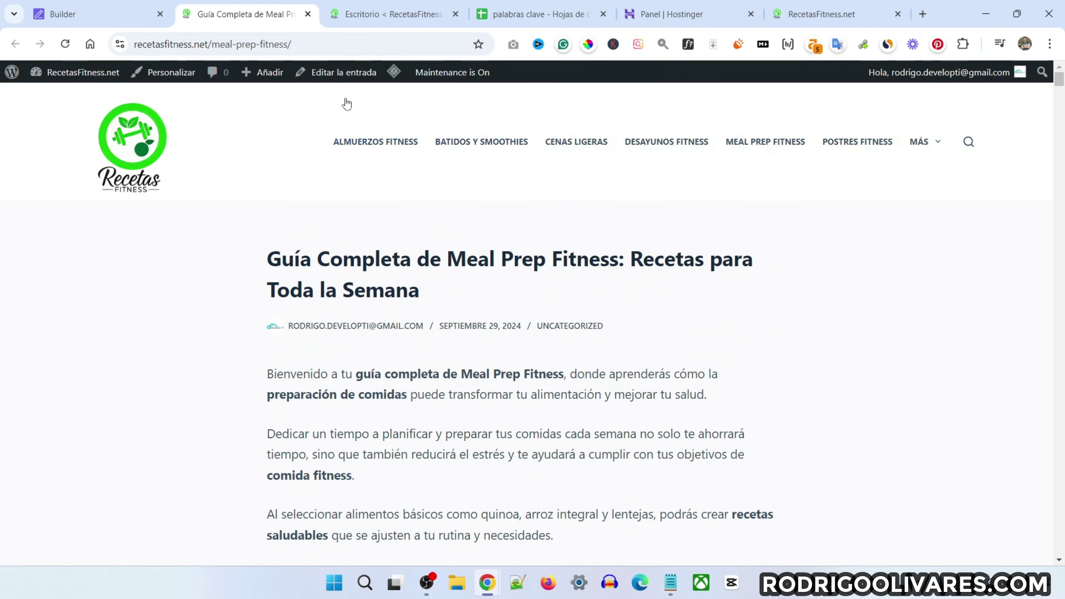
# Go to the site's WordPress dashboard, open the list of all posts and review their titles and assigned categories
pyautogui.moveTo(49, 71)
pyautogui.click(51, 99)
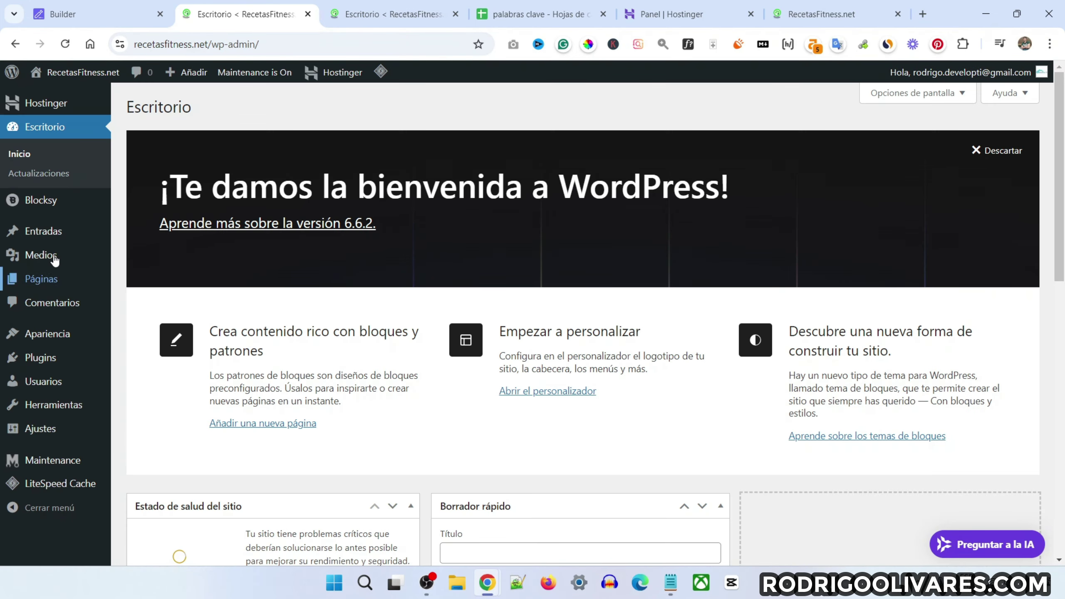
pyautogui.moveTo(51, 236)
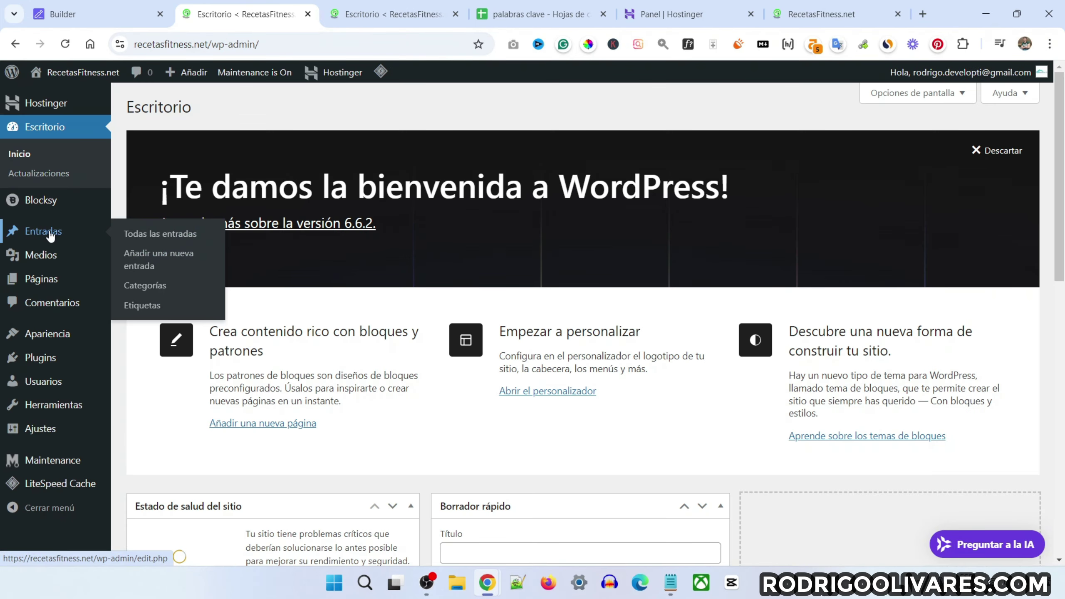
pyautogui.click(146, 234)
pyautogui.scroll(-10, 580, 357)
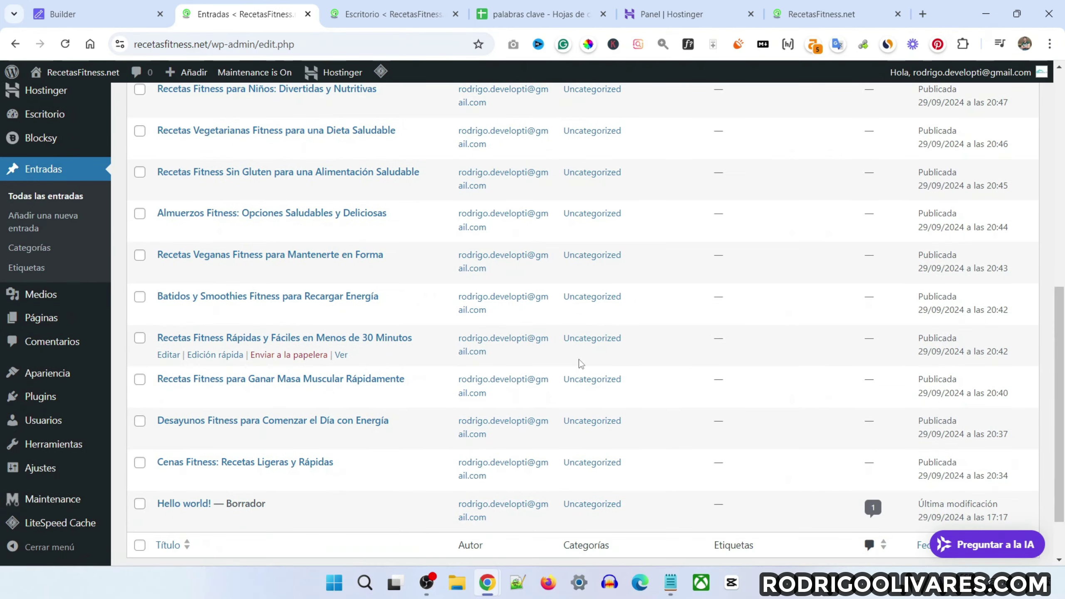
pyautogui.scroll(10, 581, 360)
pyautogui.scroll(-7, 478, 373)
pyautogui.scroll(-6, 455, 346)
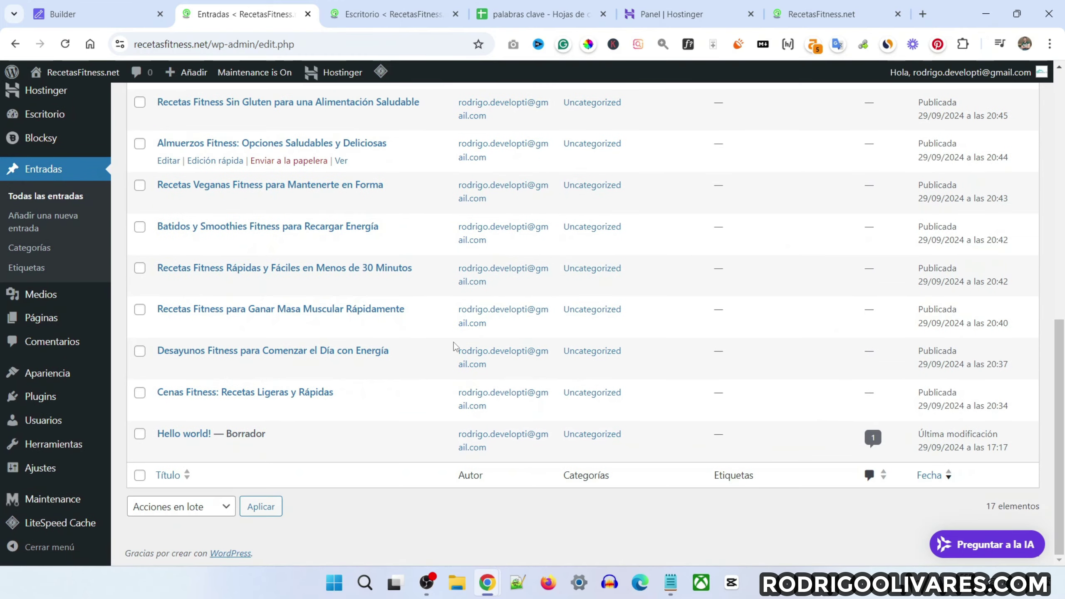
pyautogui.scroll(12, 467, 351)
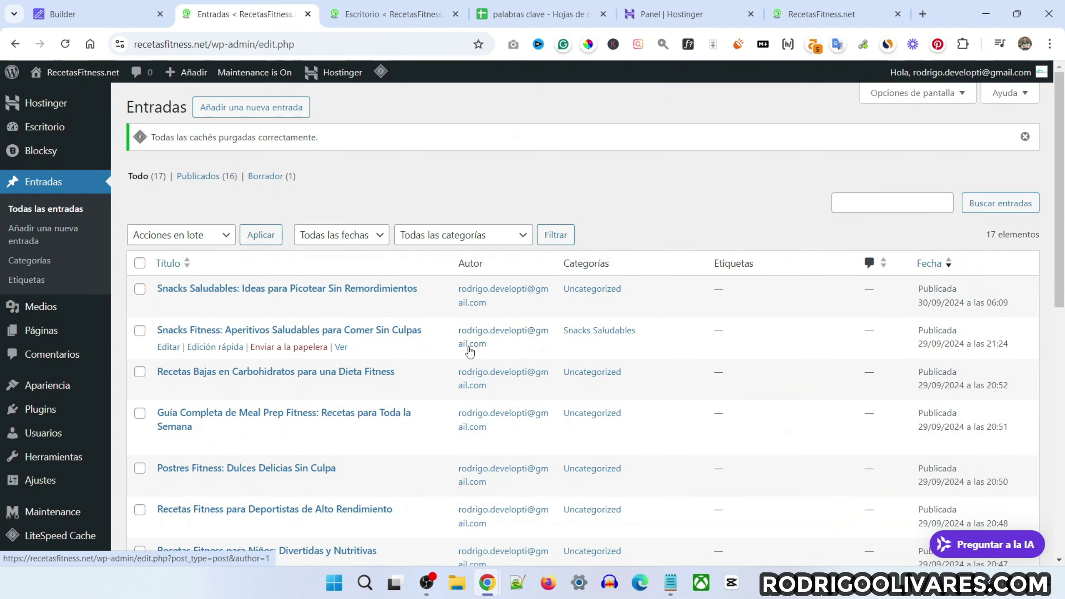
pyautogui.scroll(-11, 468, 354)
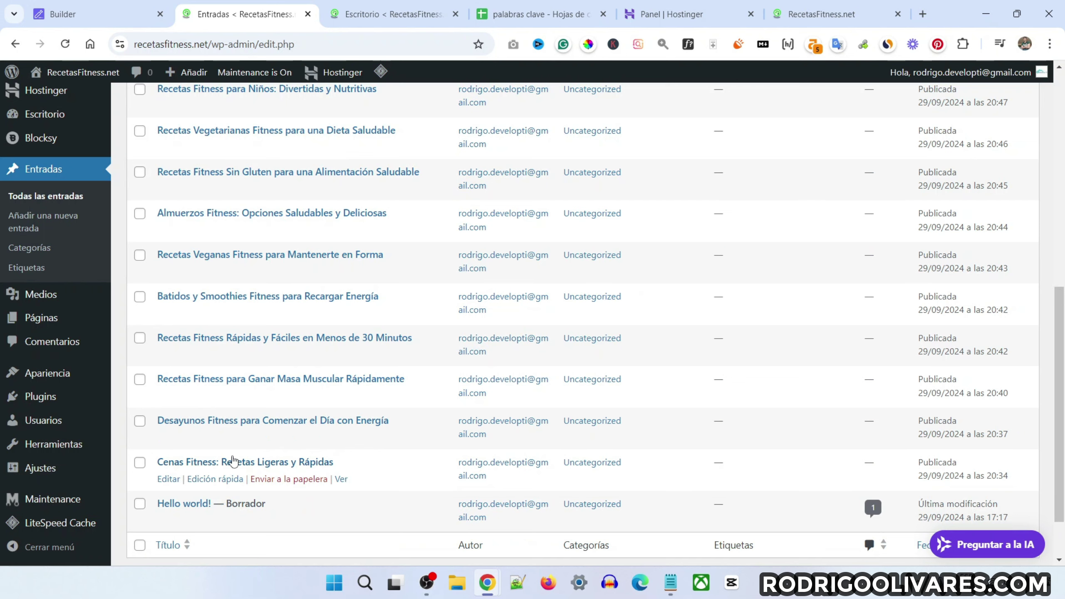
# Quick-edit the post "Recetas Bajas en Carbohidratos para una Dieta Fitness", assigning the category Recetas Bajas en Carbohidratos and removing Uncategorized
pyautogui.scroll(11, 228, 461)
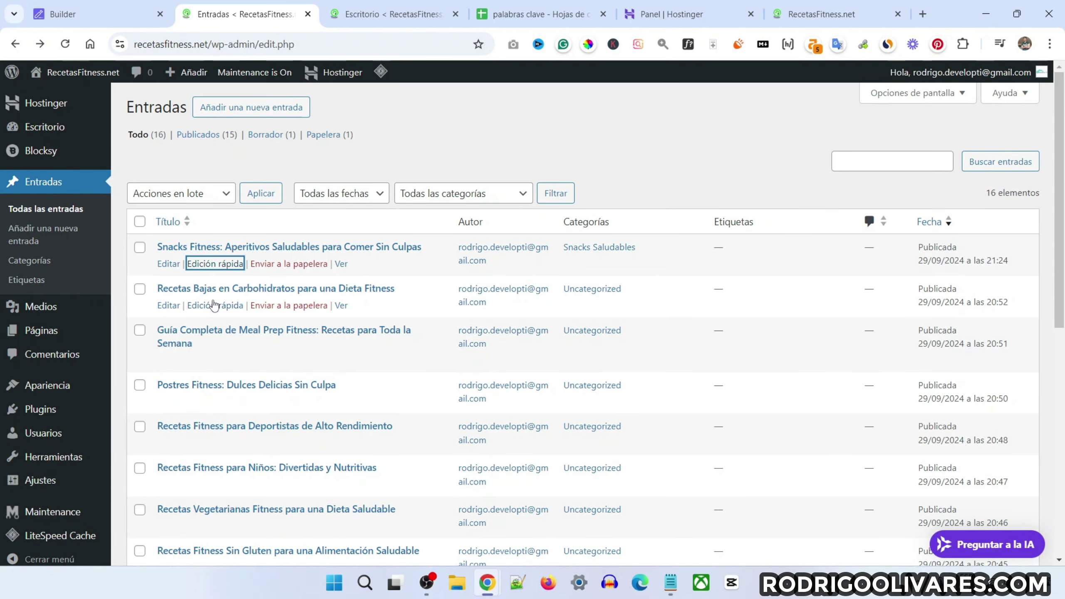
pyautogui.click(213, 305)
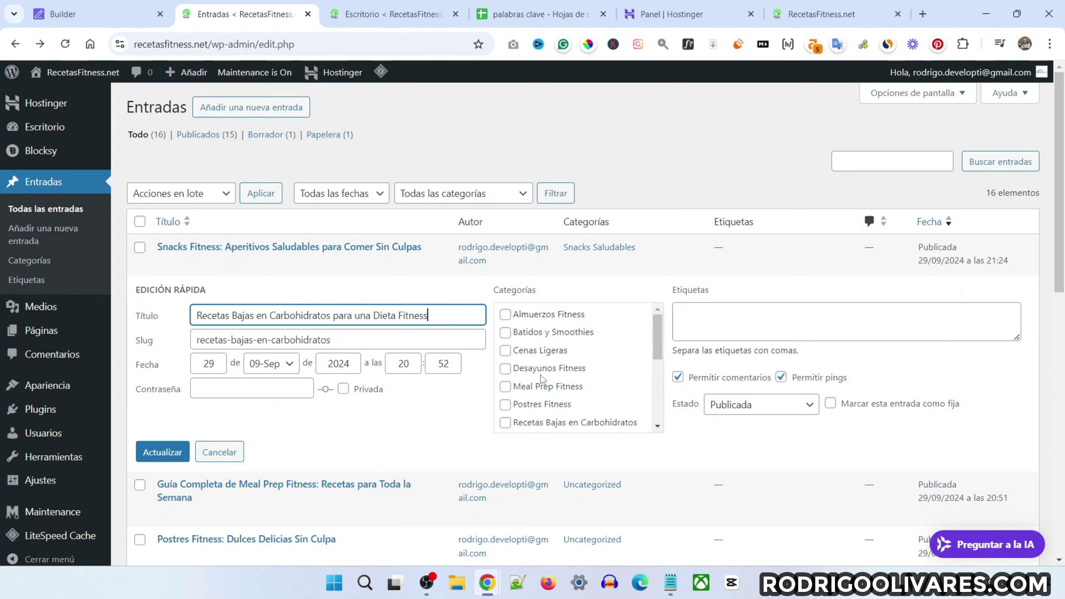
pyautogui.scroll(-3, 541, 379)
pyautogui.scroll(3, 571, 398)
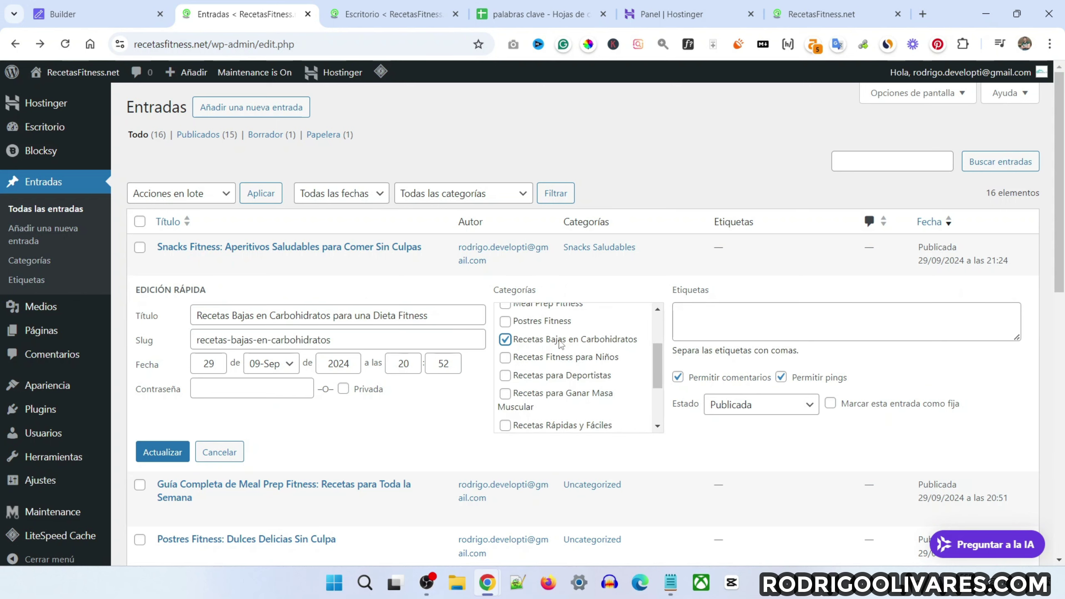
pyautogui.click(162, 452)
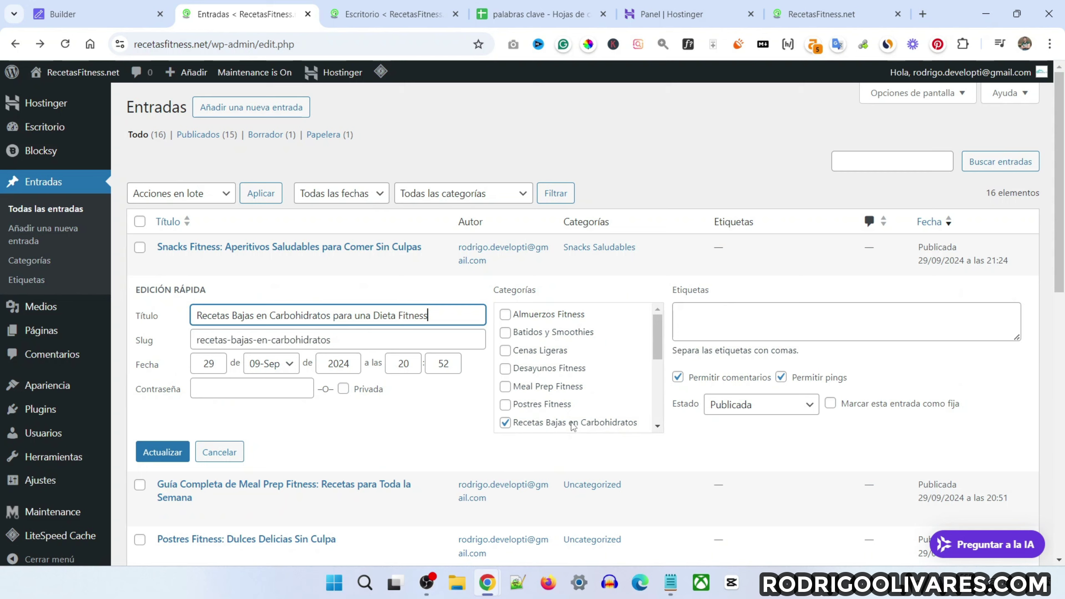
pyautogui.scroll(-3, 573, 423)
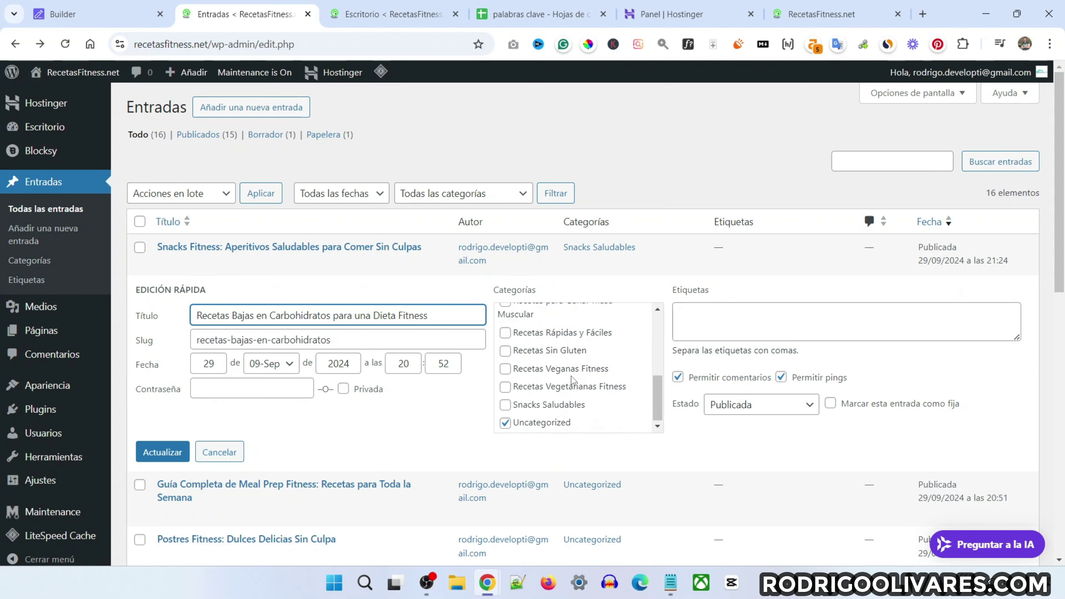
pyautogui.click(560, 425)
pyautogui.click(176, 445)
# Review the categories assigned to all the posts in the WordPress list
pyautogui.scroll(-5, 614, 424)
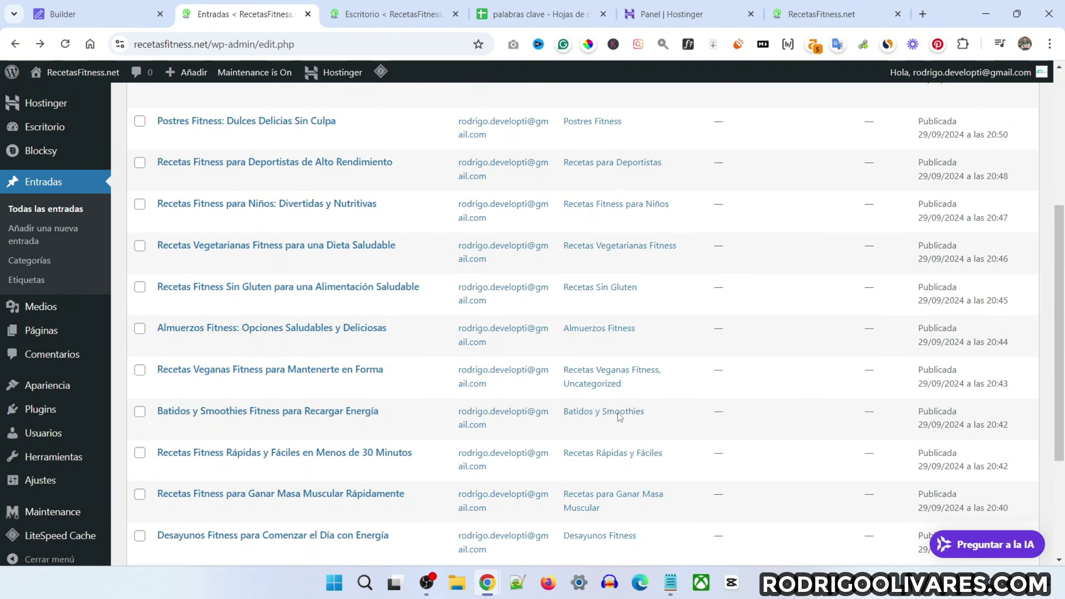
pyautogui.scroll(3, 614, 423)
pyautogui.scroll(-3, 615, 426)
pyautogui.scroll(10, 611, 423)
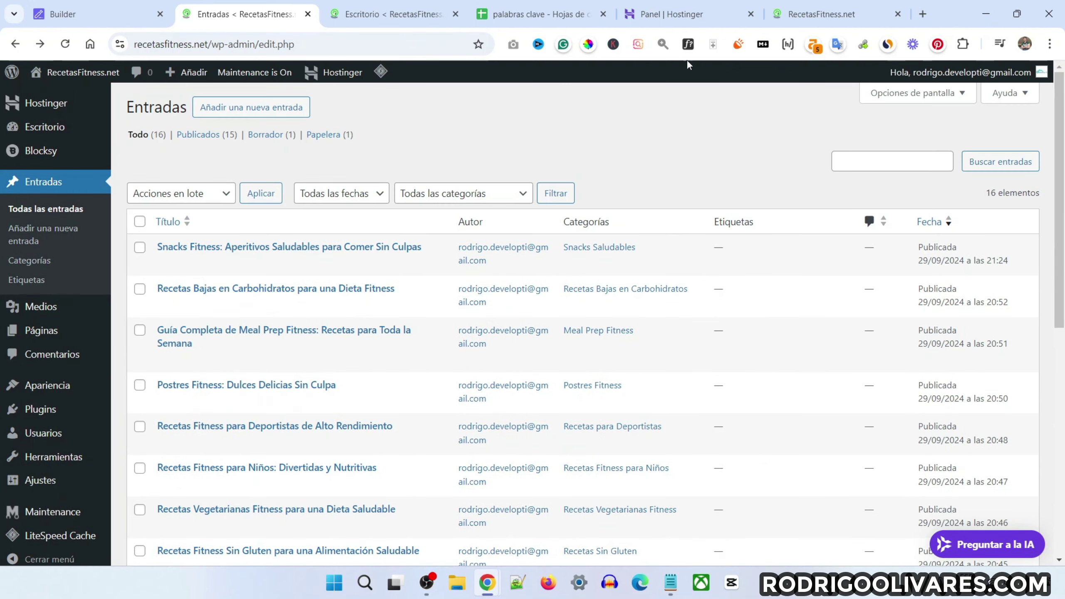
# Visit the public RecetasFitness.net site and examine its category menu and the Desayunos Fitness and Postres Fitness category pages
pyautogui.click(390, 14)
pyautogui.click(89, 75)
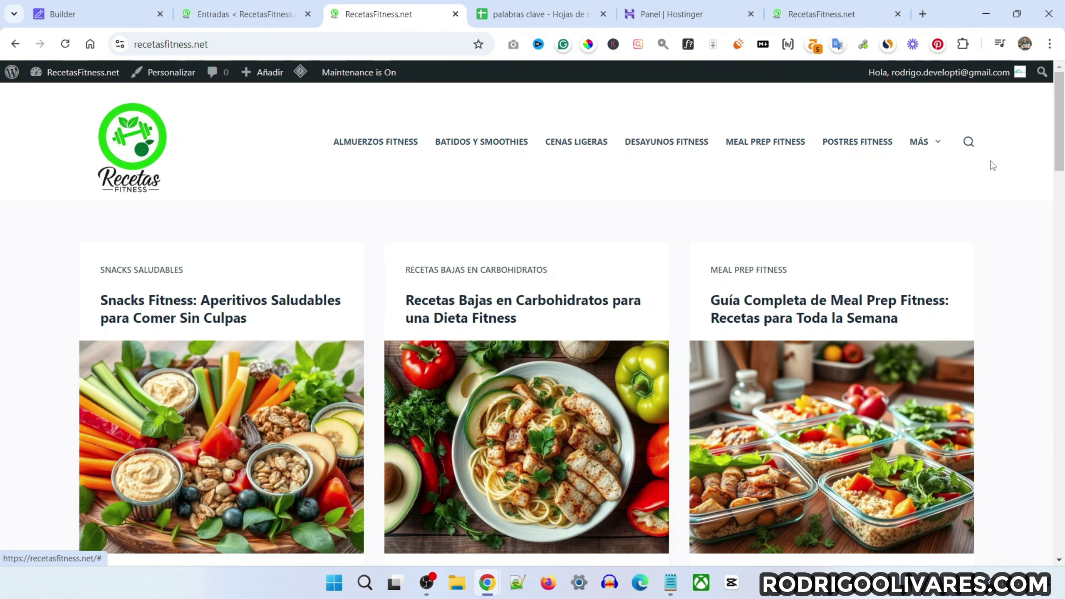
pyautogui.click(935, 145)
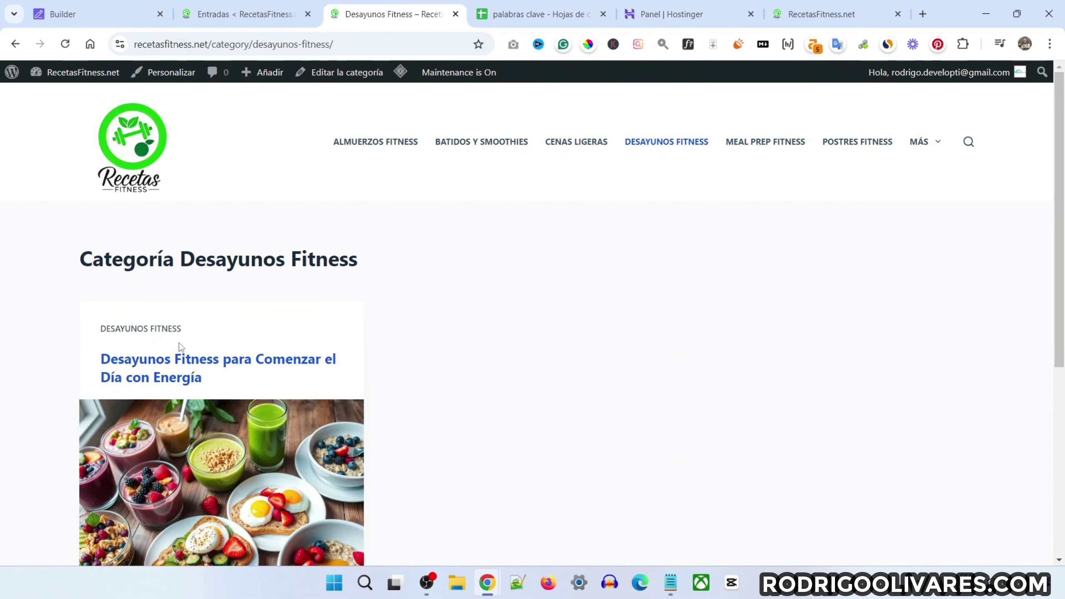
pyautogui.scroll(-2, 713, 160)
pyautogui.scroll(2, 817, 174)
pyautogui.click(851, 144)
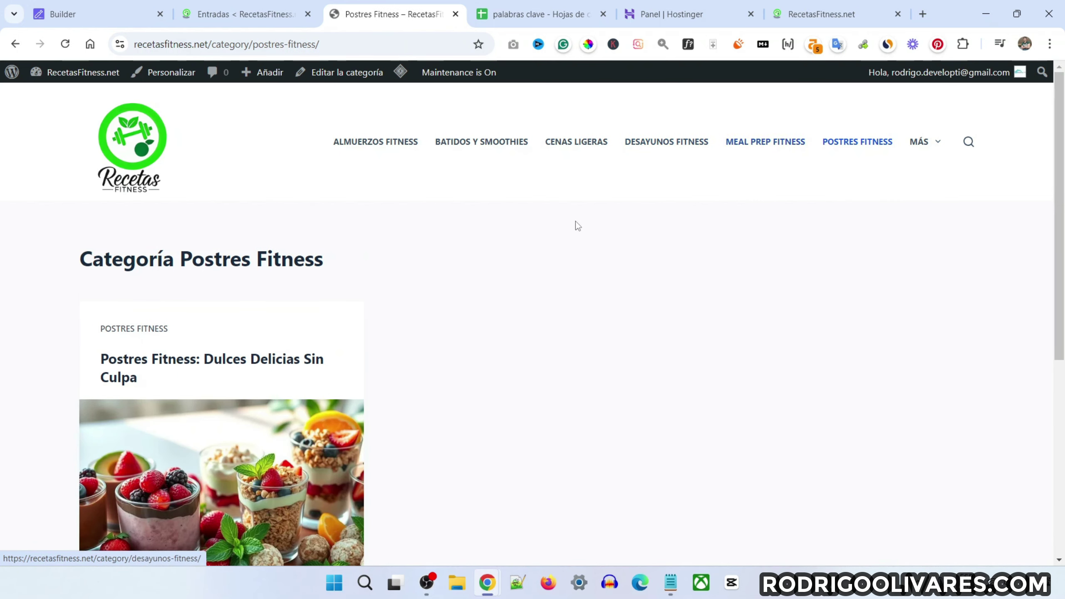
pyautogui.scroll(-3, 511, 255)
pyautogui.scroll(3, 511, 255)
pyautogui.scroll(-4, 511, 254)
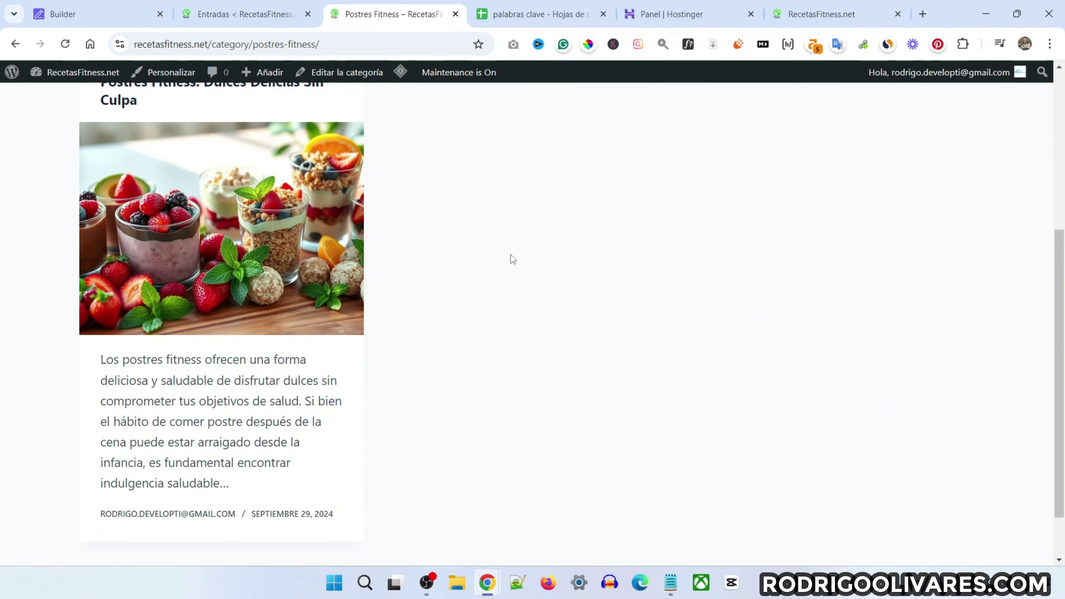
# Look through the text and images of the posts "Postres Fitness: Dulces Delicias Sin Culpa" and "Almuerzos Fitness: Opciones Saludables y Deliciosas"
pyautogui.click(292, 200)
pyautogui.scroll(-15, 546, 263)
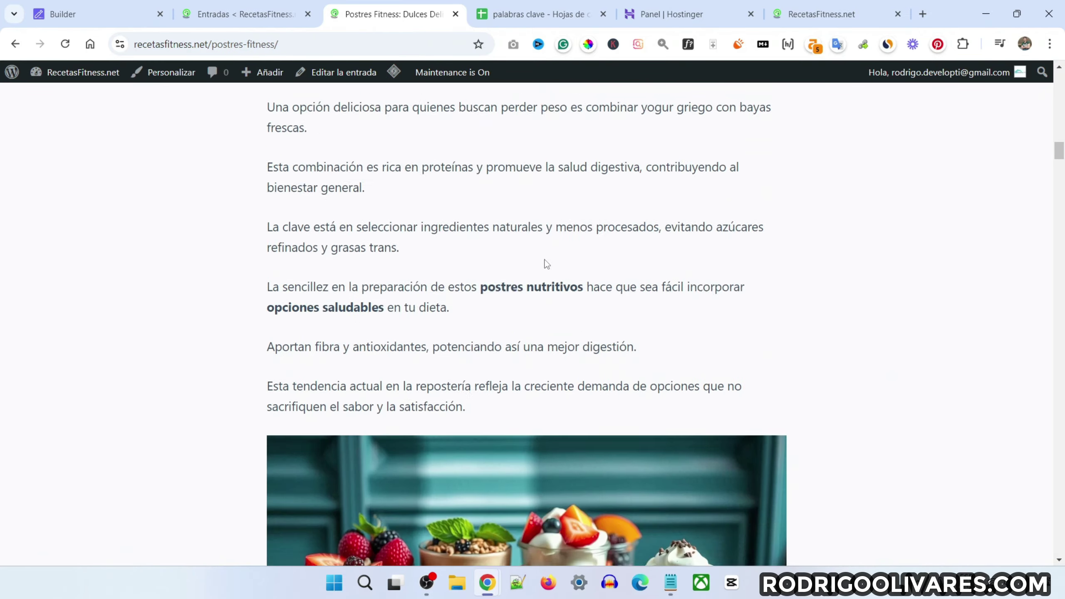
pyautogui.scroll(-15, 546, 263)
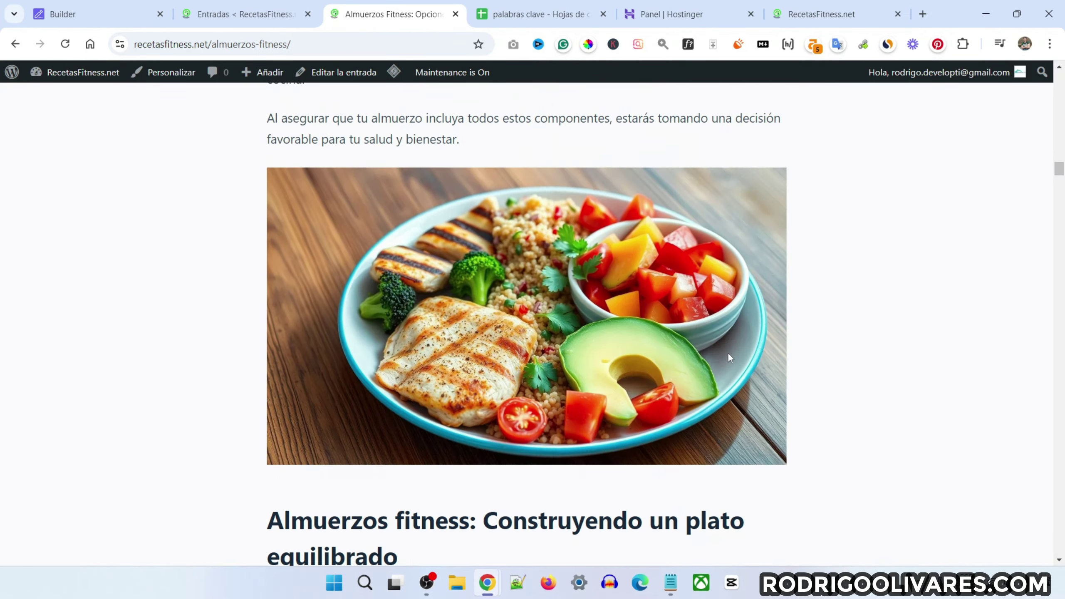
pyautogui.scroll(-5, 727, 352)
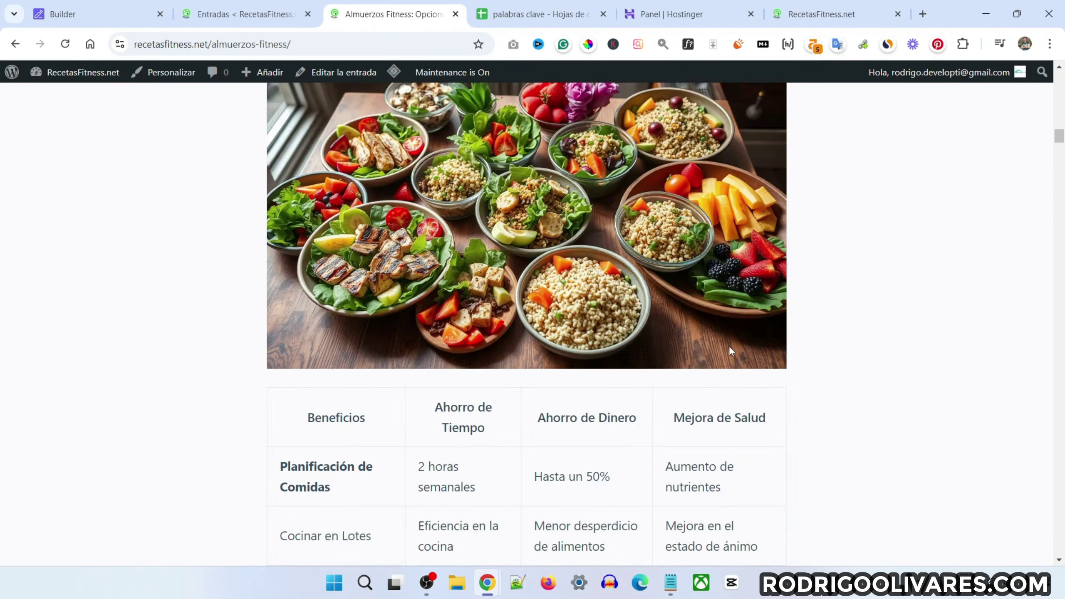
pyautogui.scroll(15, 291, 92)
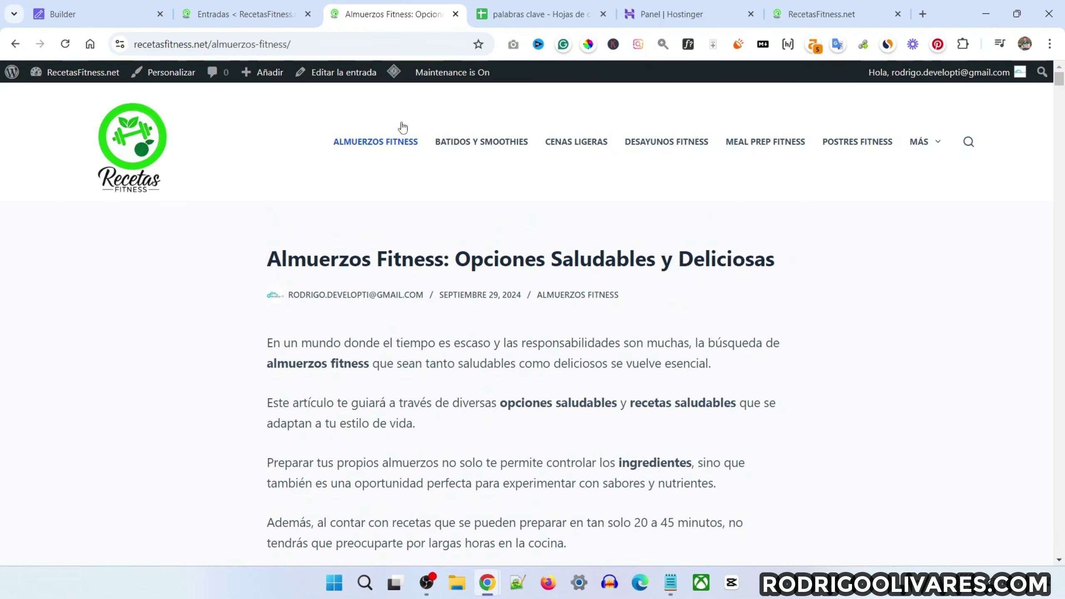
pyautogui.scroll(-10, 490, 245)
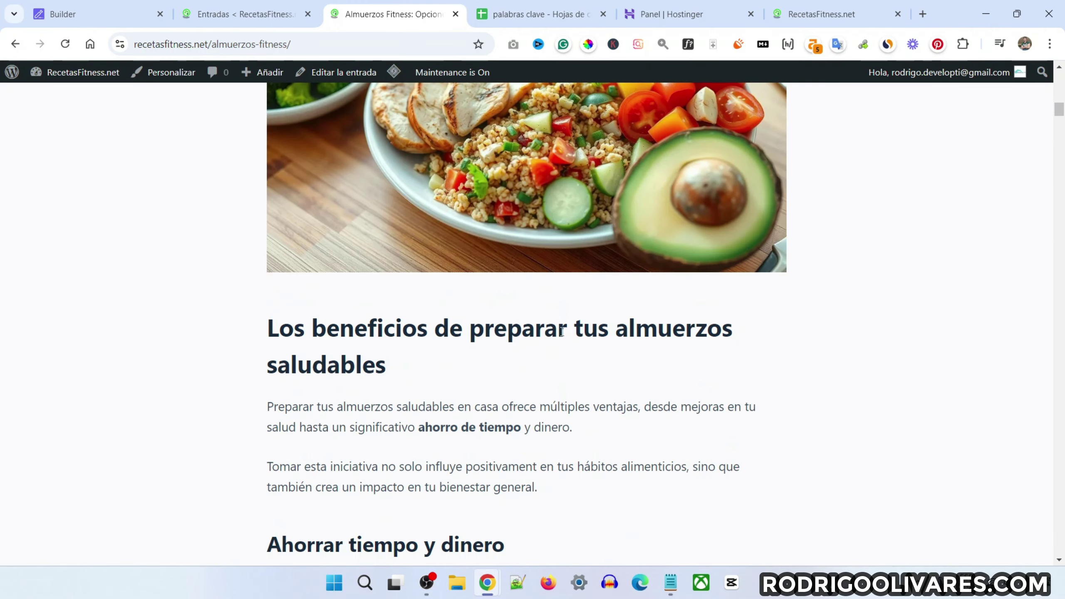
pyautogui.scroll(10, 655, 358)
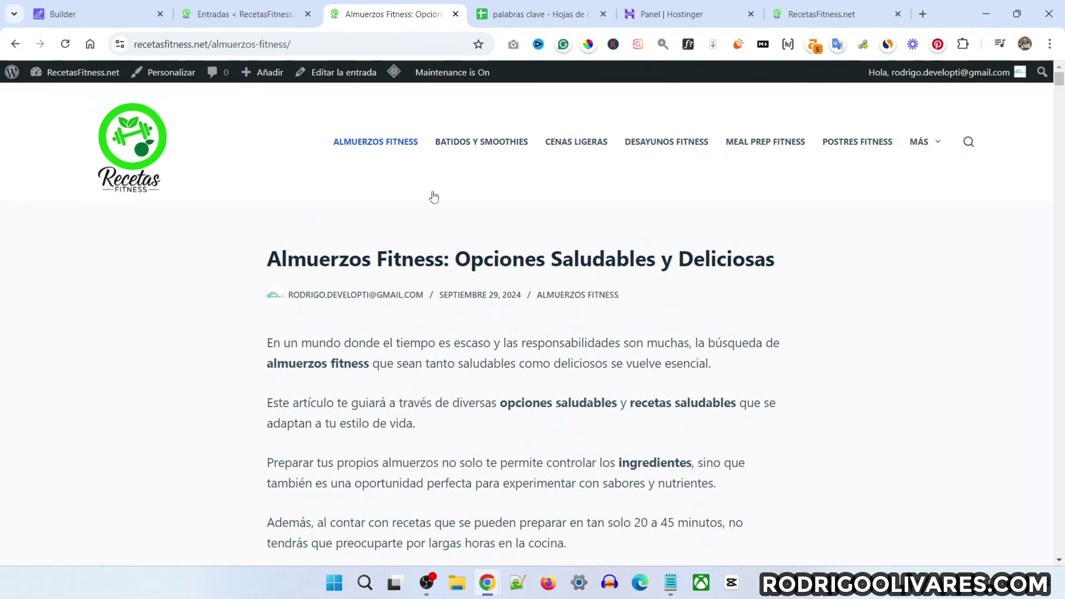
# Switch to SEOWRITING.AI and create a new Bulk Article Generation task
pyautogui.click(75, 5)
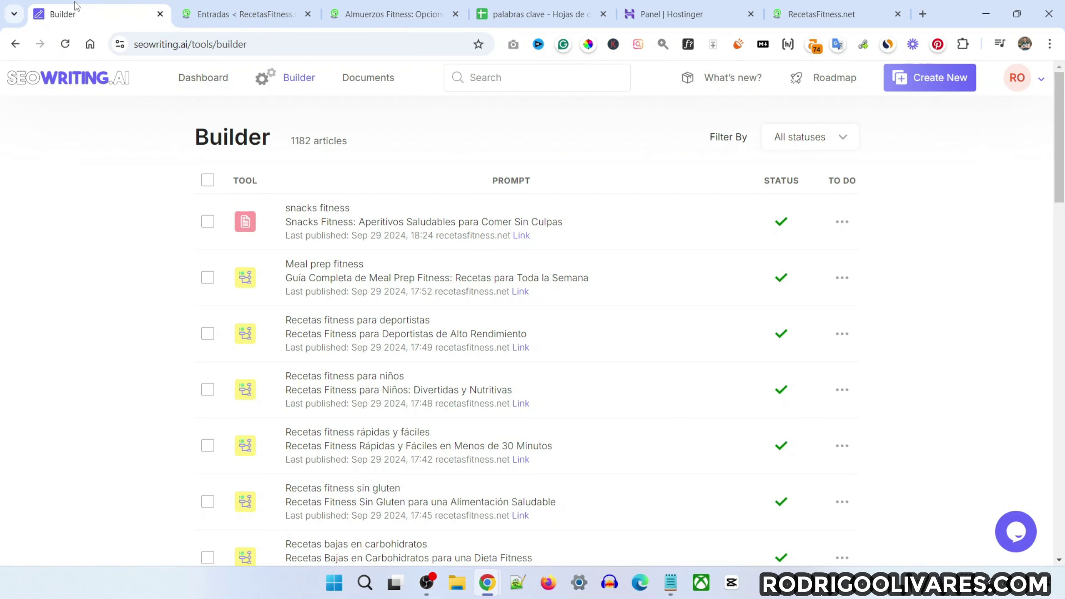
pyautogui.click(929, 77)
pyautogui.click(634, 285)
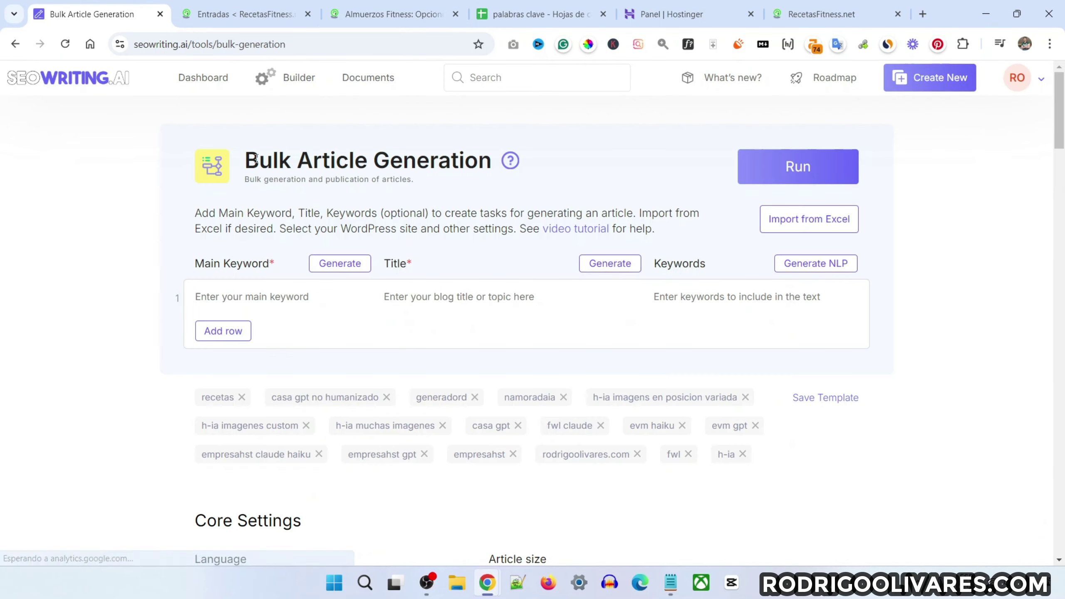
# Copy the Desayunos Fitness keywords and titles, cells A20:B30 on Hoja 4, from the "palabras clave" spreadsheet
pyautogui.click(501, 4)
pyautogui.scroll(15, 204, 313)
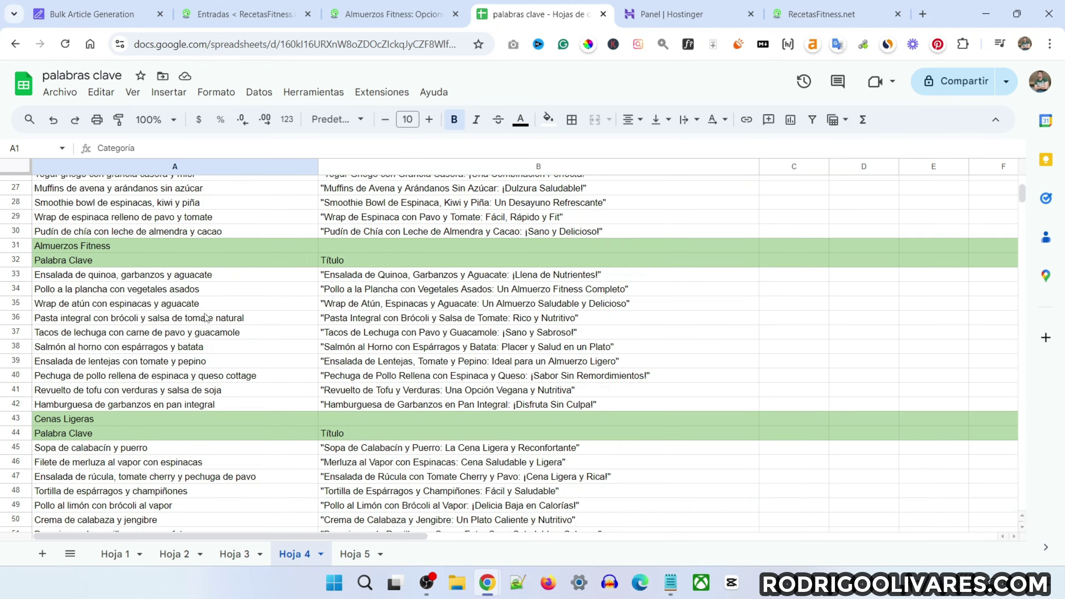
pyautogui.scroll(-6, 205, 313)
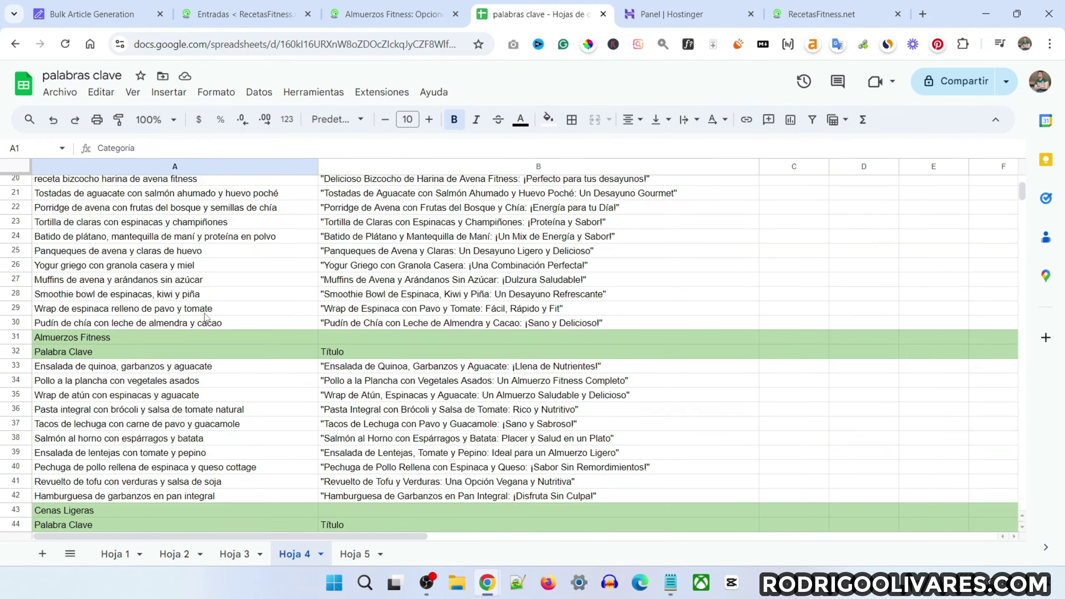
pyautogui.scroll(4, 12, 396)
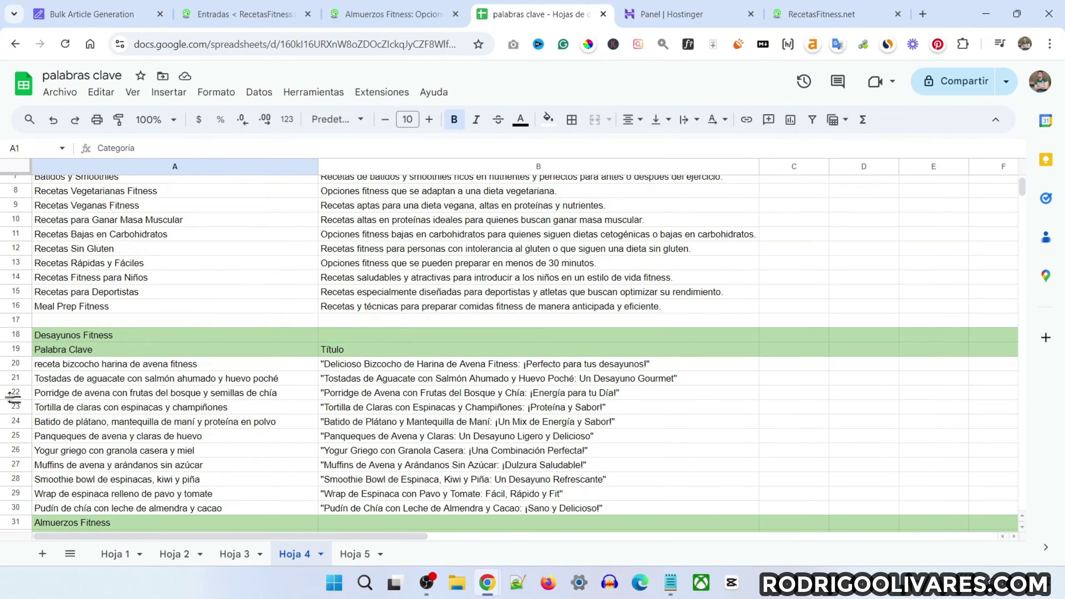
pyautogui.click(46, 368)
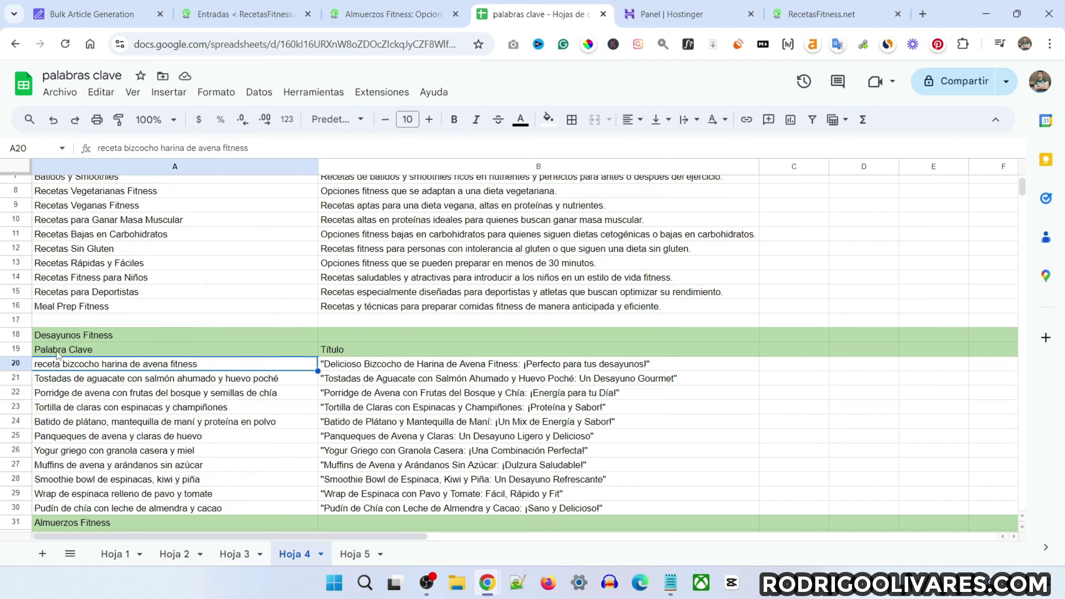
pyautogui.moveTo(50, 368); pyautogui.dragTo(603, 508)
pyautogui.hotkey('ctrl', 'c')
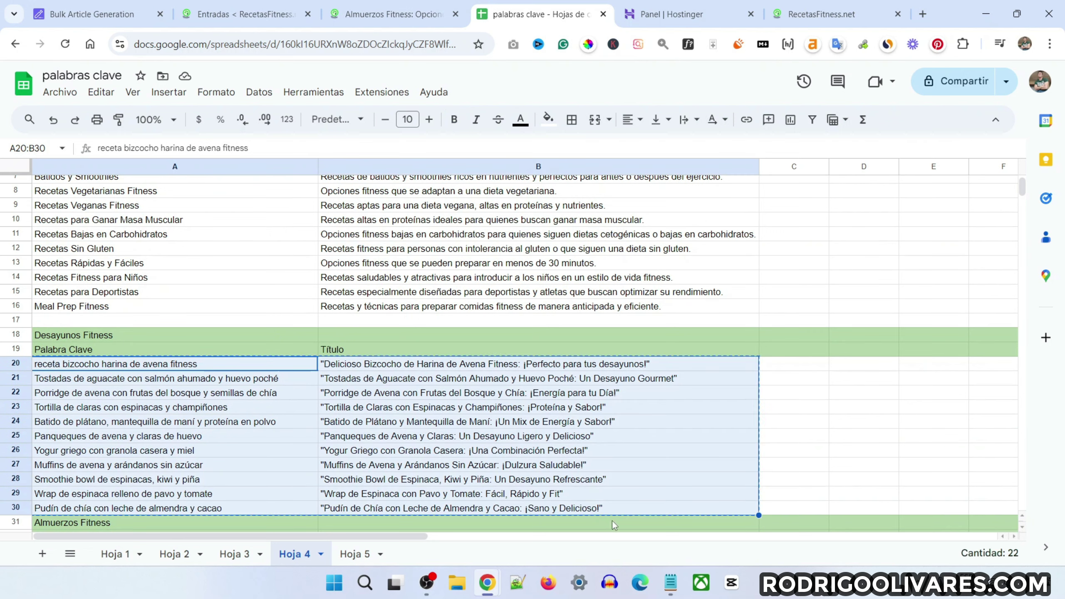
# Paste the copied keywords and titles into the SEOWRITING.AI bulk article table and apply the saved "recetas" template
pyautogui.click(123, 5)
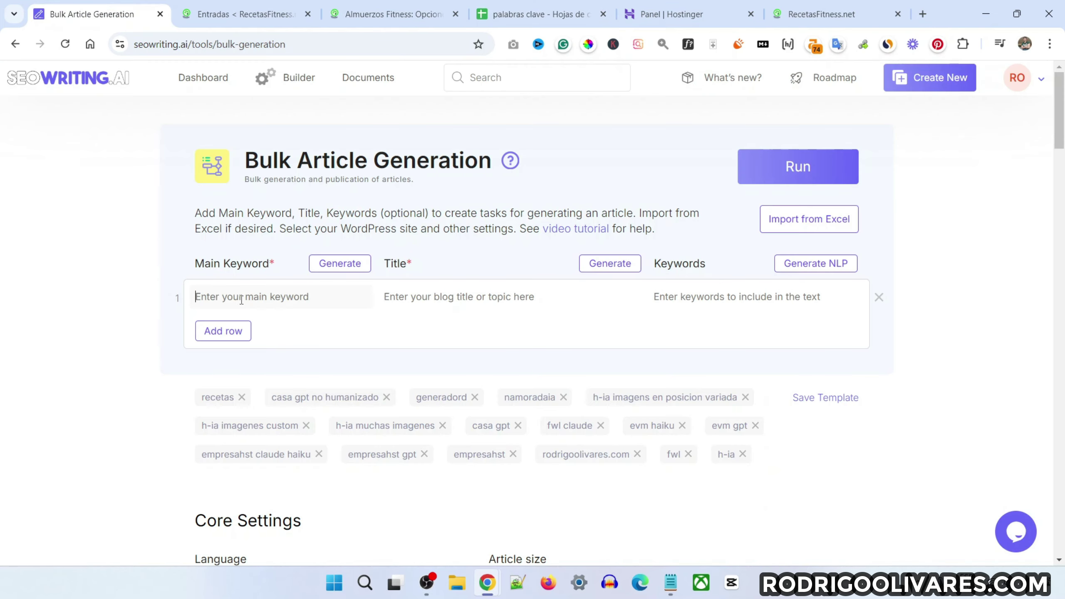
pyautogui.hotkey('ctrl', 'v')
pyautogui.scroll(-10, 227, 348)
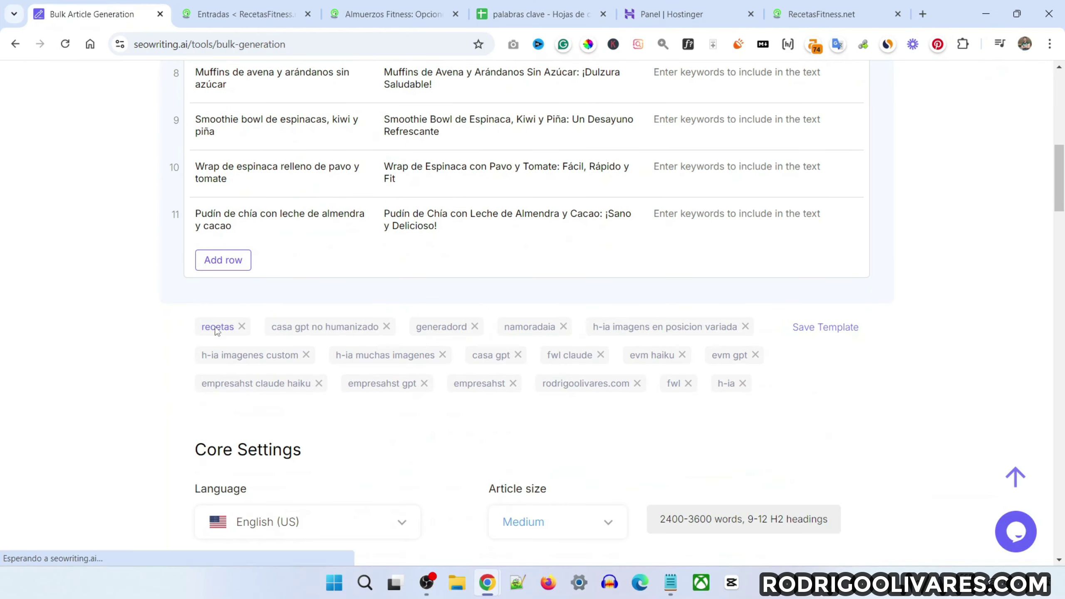
pyautogui.click(217, 328)
pyautogui.scroll(-10, 260, 314)
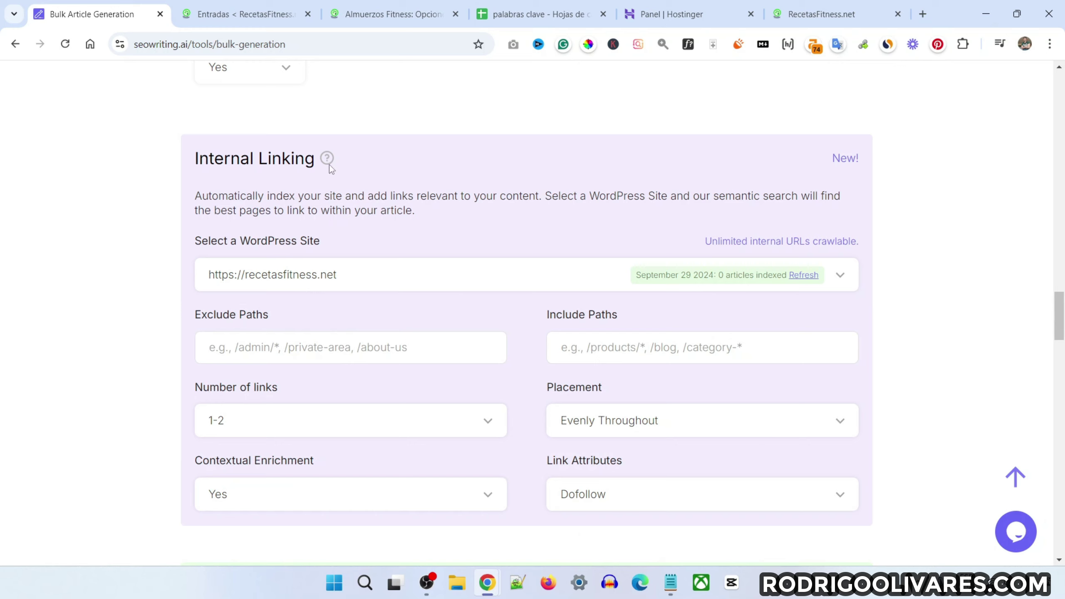
pyautogui.click(803, 276)
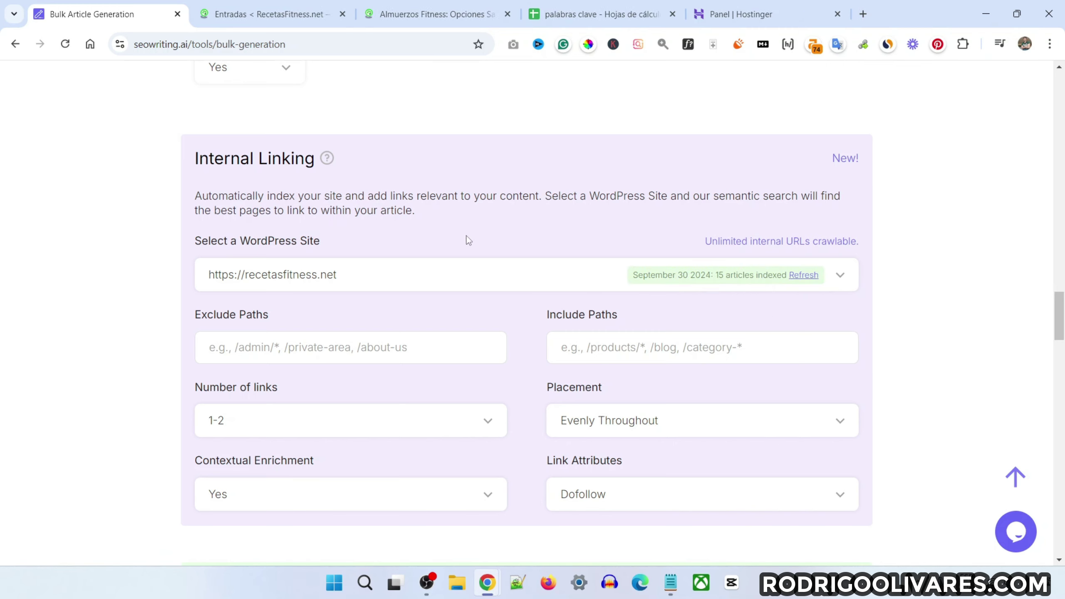
pyautogui.scroll(-2, 496, 257)
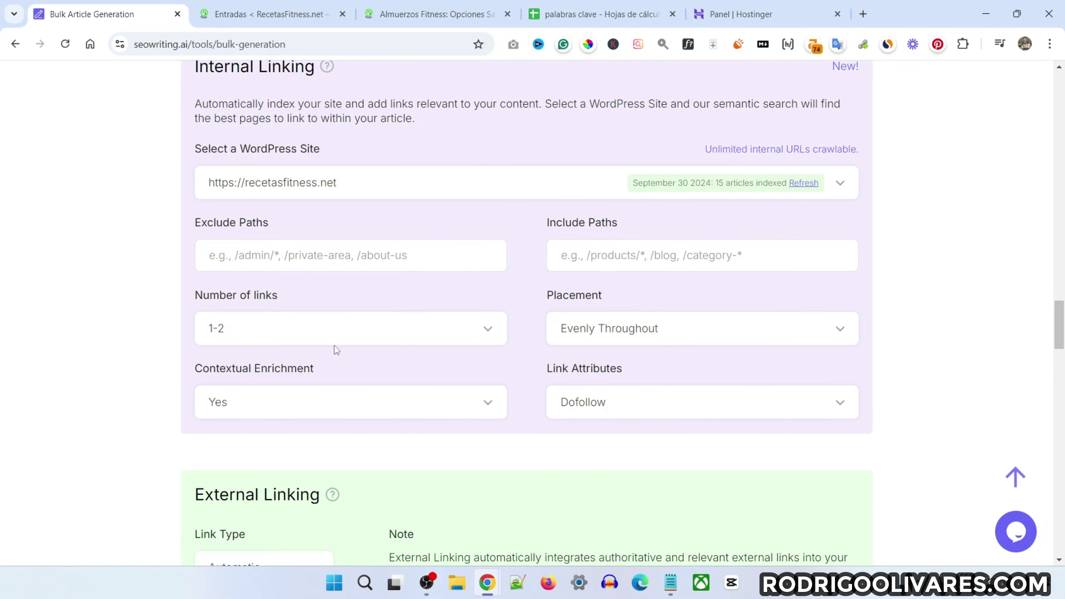
# Deselect the Uncategorized category in the WordPress publishing settings and run the bulk generation of the breakfast articles
pyautogui.scroll(-10, 467, 303)
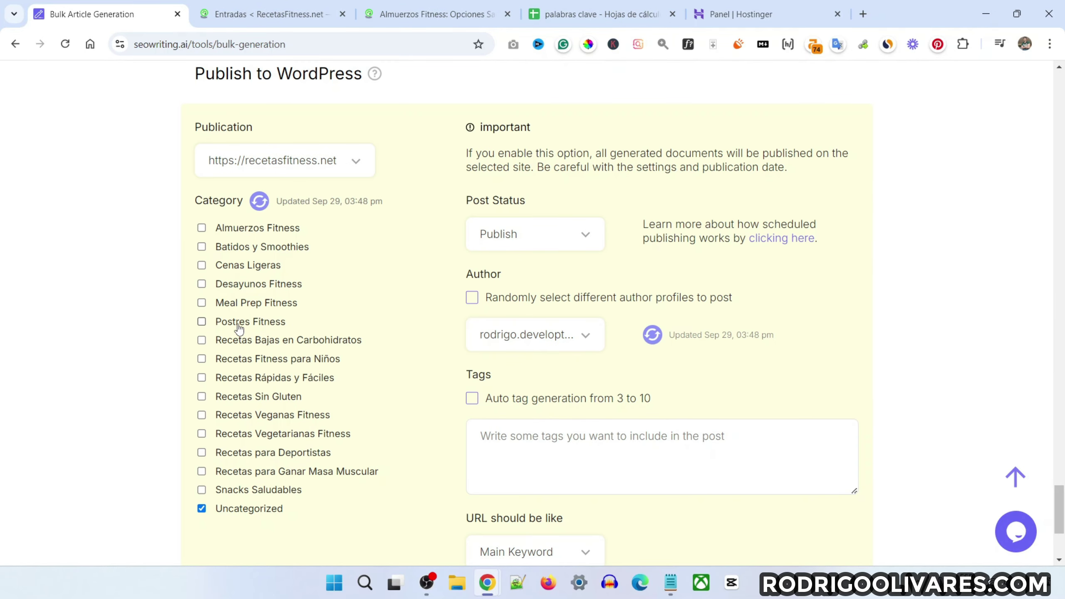
pyautogui.click(202, 508)
pyautogui.moveTo(1059, 509); pyautogui.dragTo(1049, 77)
pyautogui.click(798, 166)
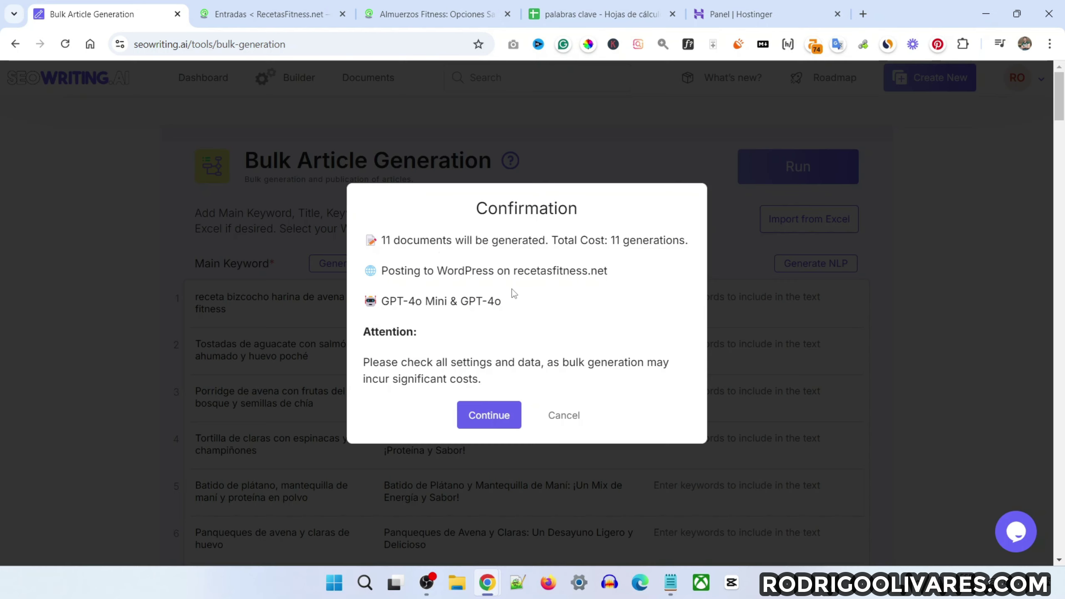
pyautogui.click(499, 417)
# Return to the "palabras clave" spreadsheet and review the category list and the keyword groups for Desayunos Fitness and Almuerzos Fitness
pyautogui.hotkey('ctrl', '4')
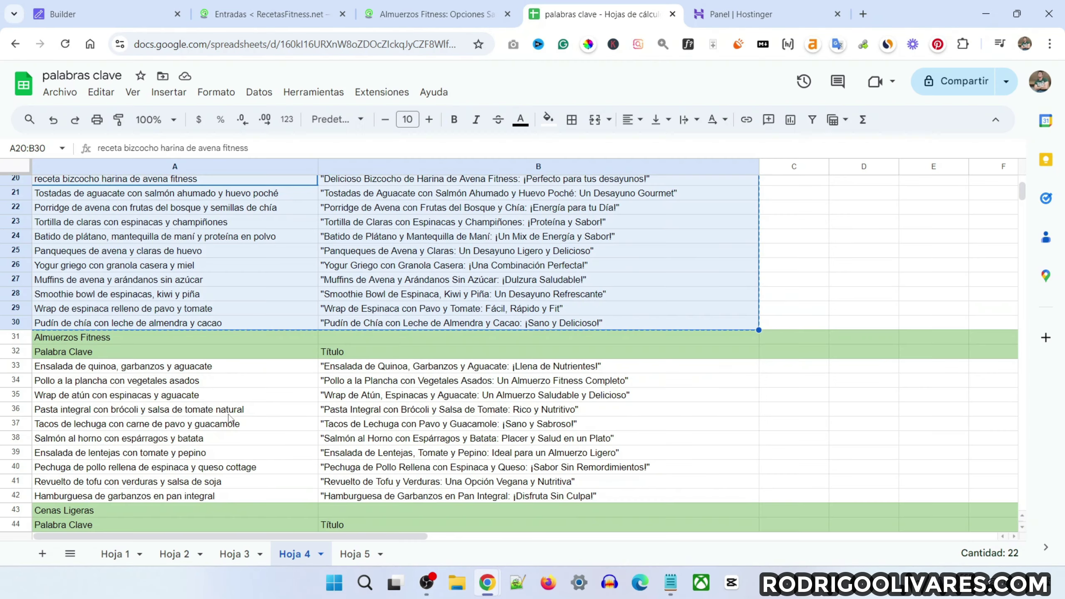
pyautogui.scroll(2, 319, 445)
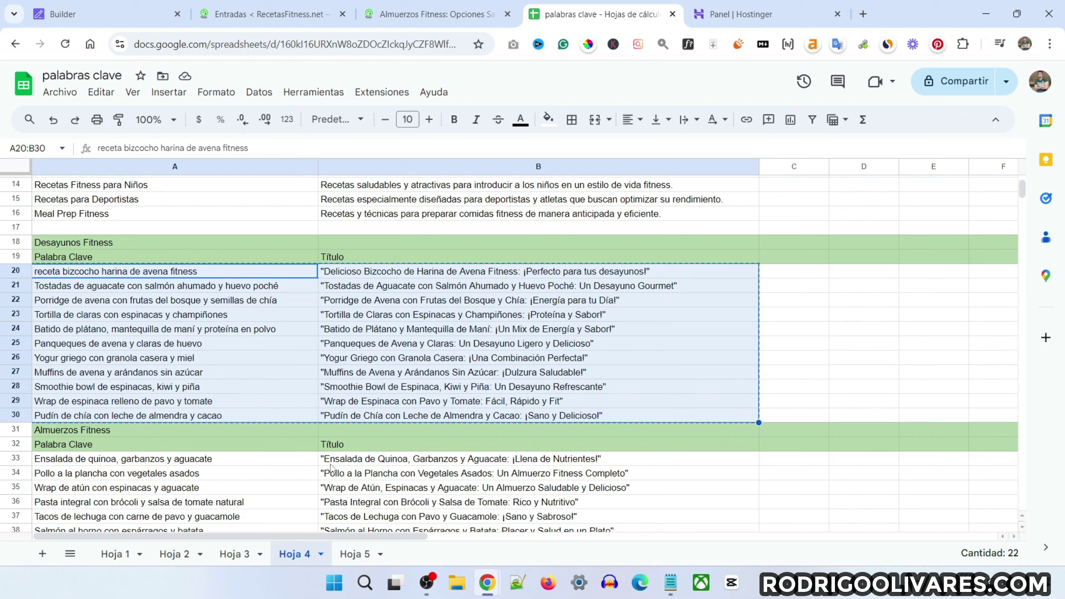
pyautogui.scroll(-8, 261, 348)
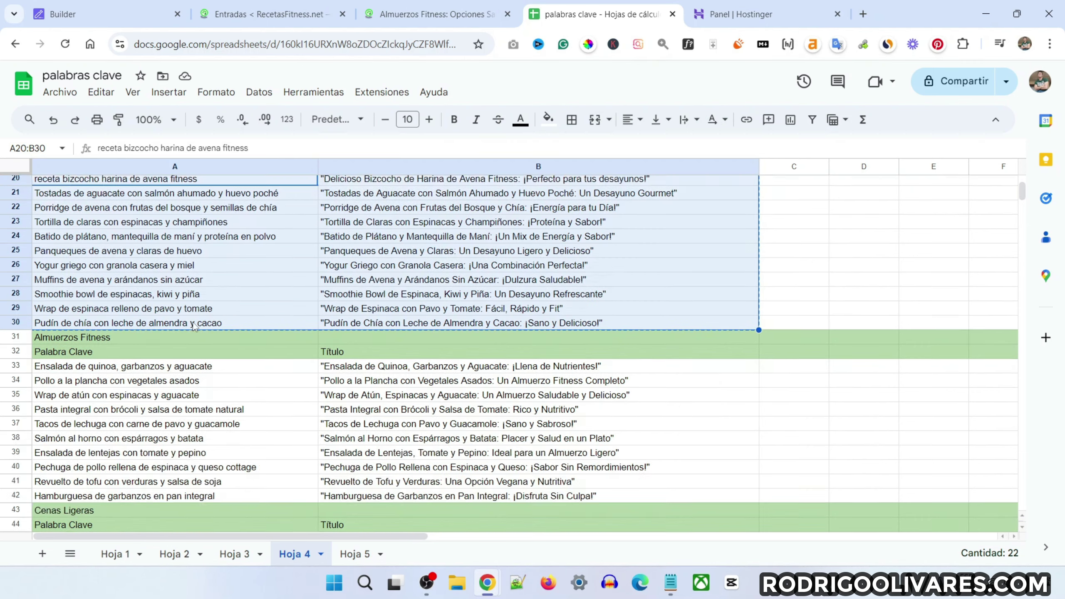
pyautogui.scroll(12, 293, 338)
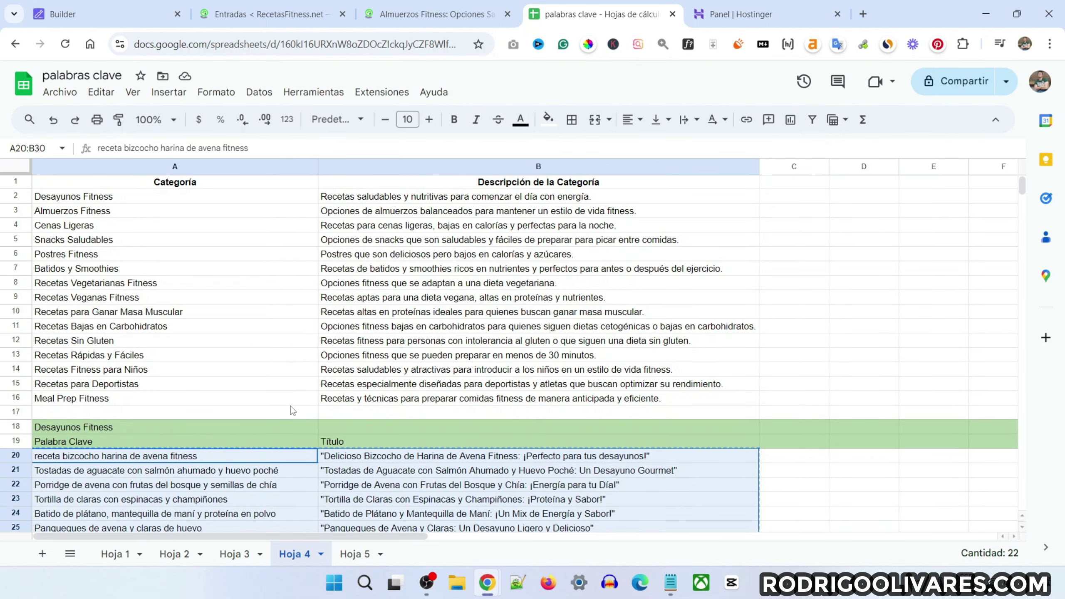
# Review the remaining keyword and title groups in the spreadsheet, from Almuerzos Fitness through Cenas Ligeras and Snacks Saludables to Postres Fitness
pyautogui.scroll(-6, 329, 342)
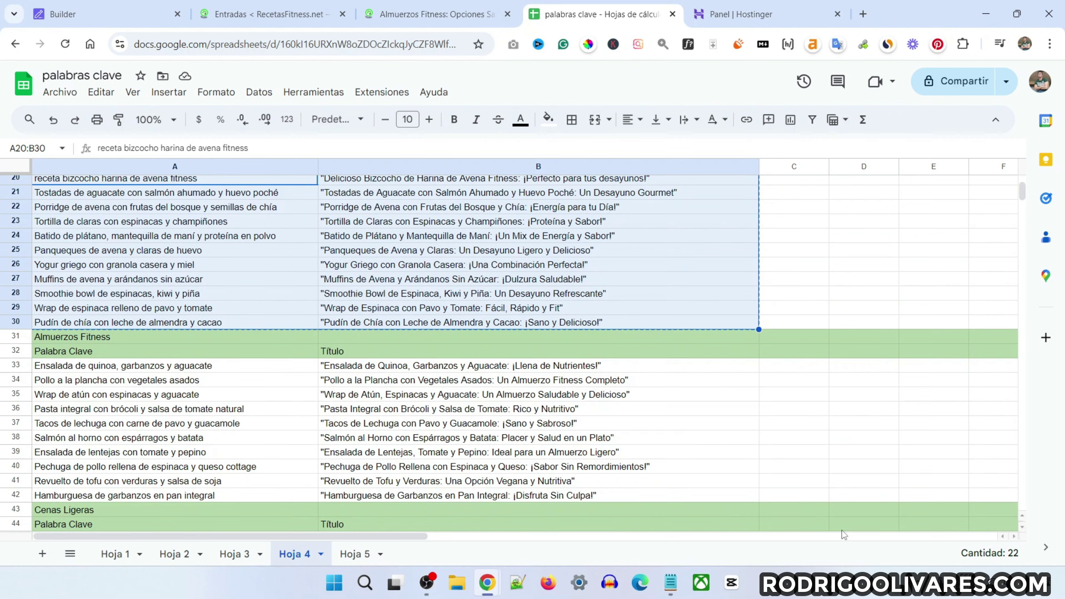
pyautogui.scroll(-4, 548, 295)
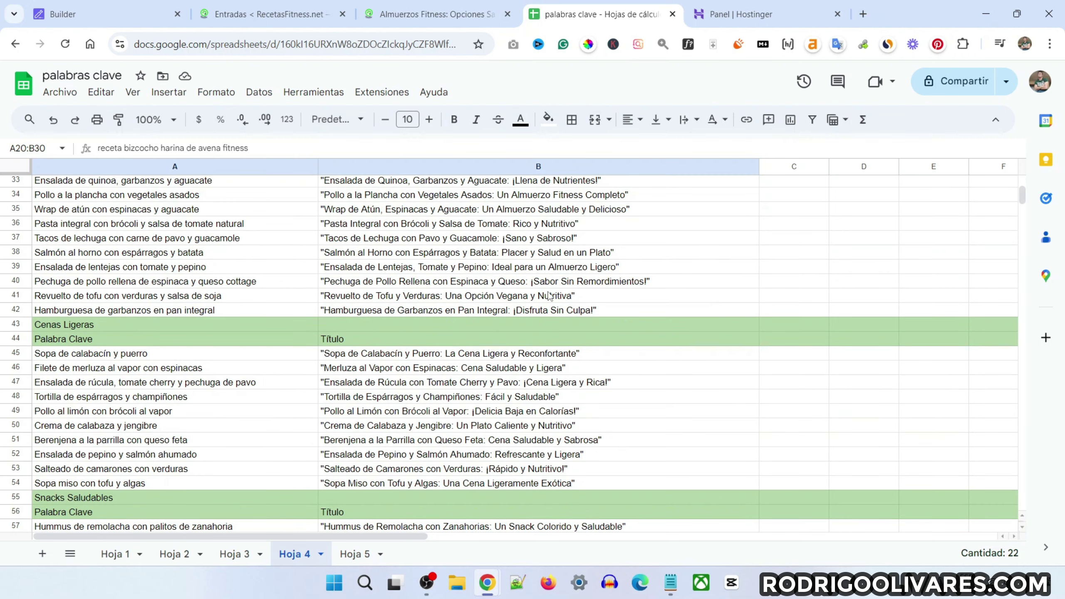
pyautogui.scroll(-6, 556, 278)
pyautogui.scroll(6, 194, 265)
pyautogui.scroll(-6, 195, 264)
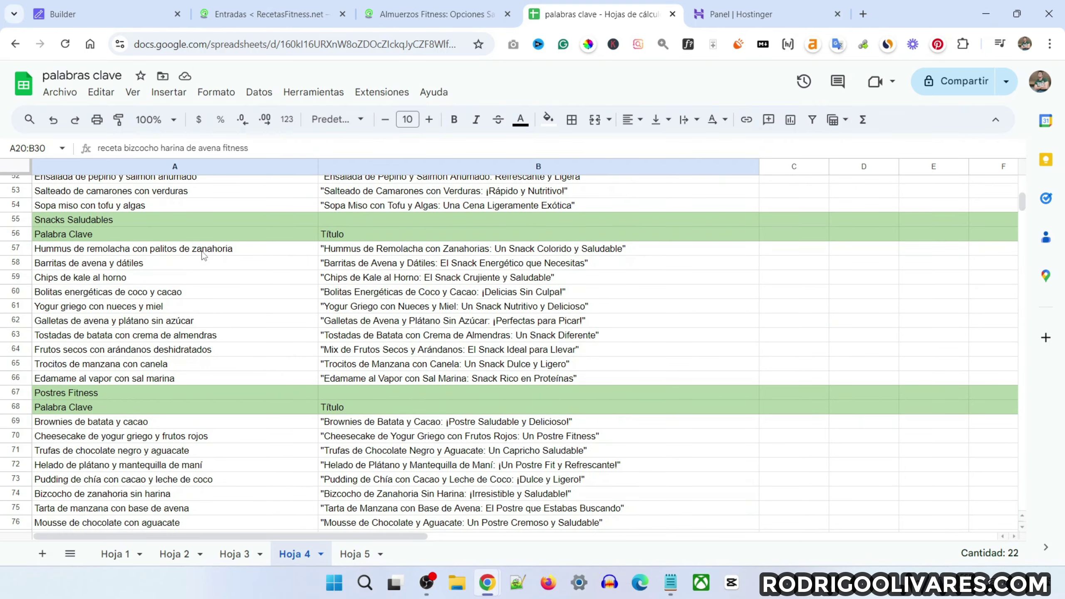
pyautogui.scroll(-2, 197, 256)
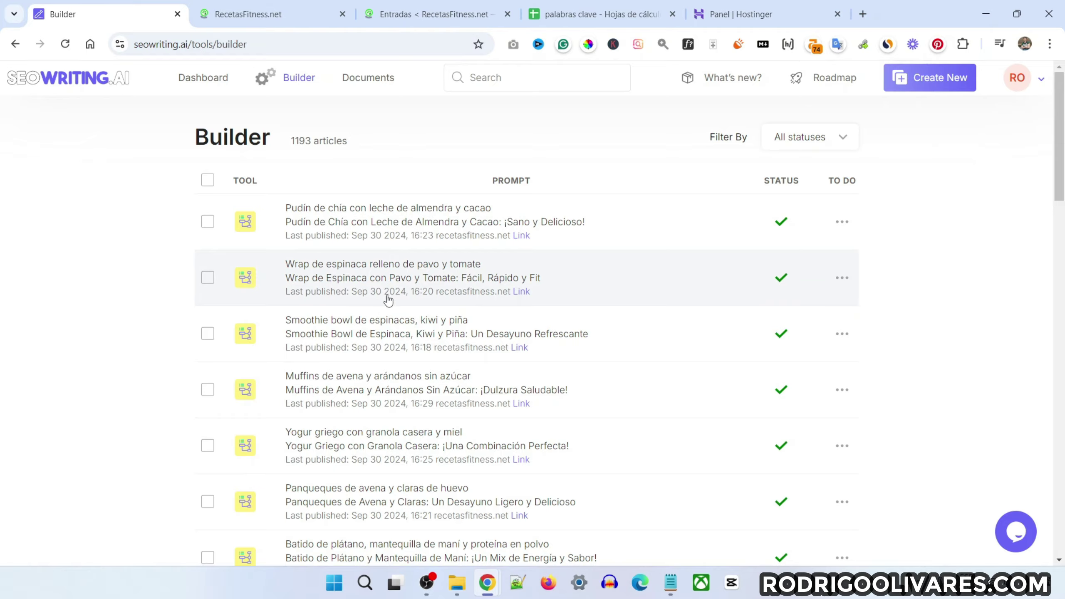
# Check the breakfast articles in the SEOWRITING.AI Builder list and read through the generated banana and peanut butter smoothie article
pyautogui.scroll(-5, 452, 340)
pyautogui.scroll(3, 485, 372)
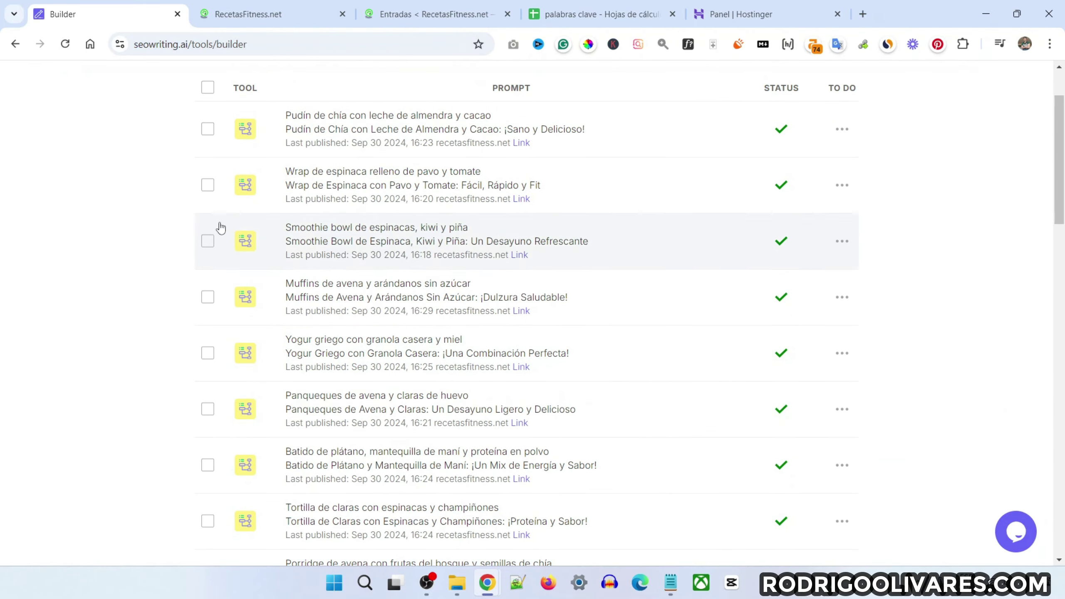
pyautogui.scroll(-7, 545, 348)
pyautogui.scroll(6, 547, 372)
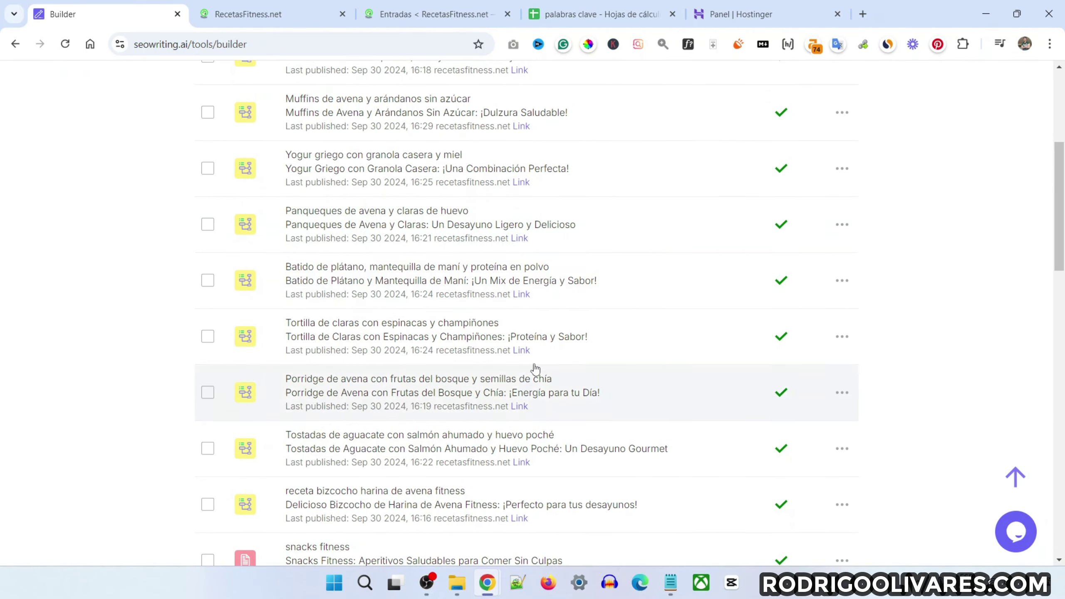
pyautogui.click(538, 373)
pyautogui.scroll(-20, 694, 341)
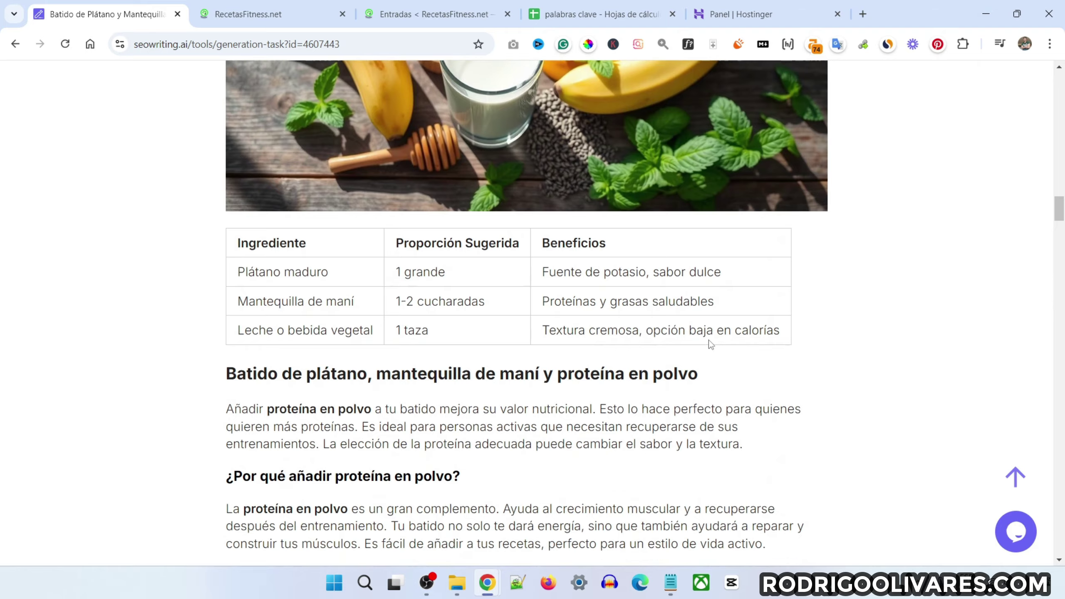
pyautogui.scroll(-20, 710, 345)
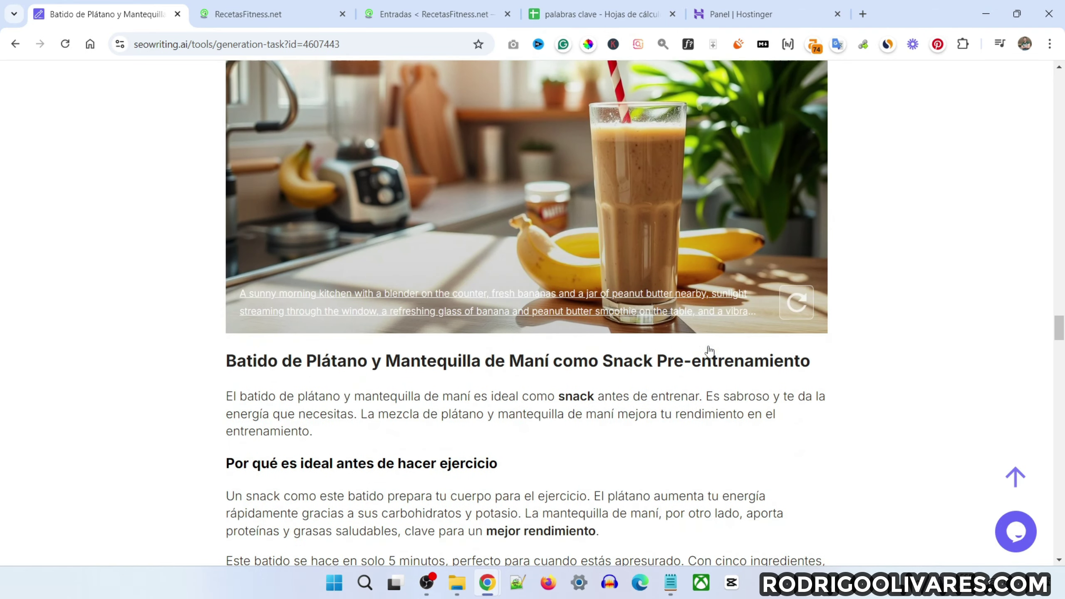
# Switch to the RecetasFitness.net site and browse the published posts in the Desayunos Fitness category
pyautogui.click(246, 15)
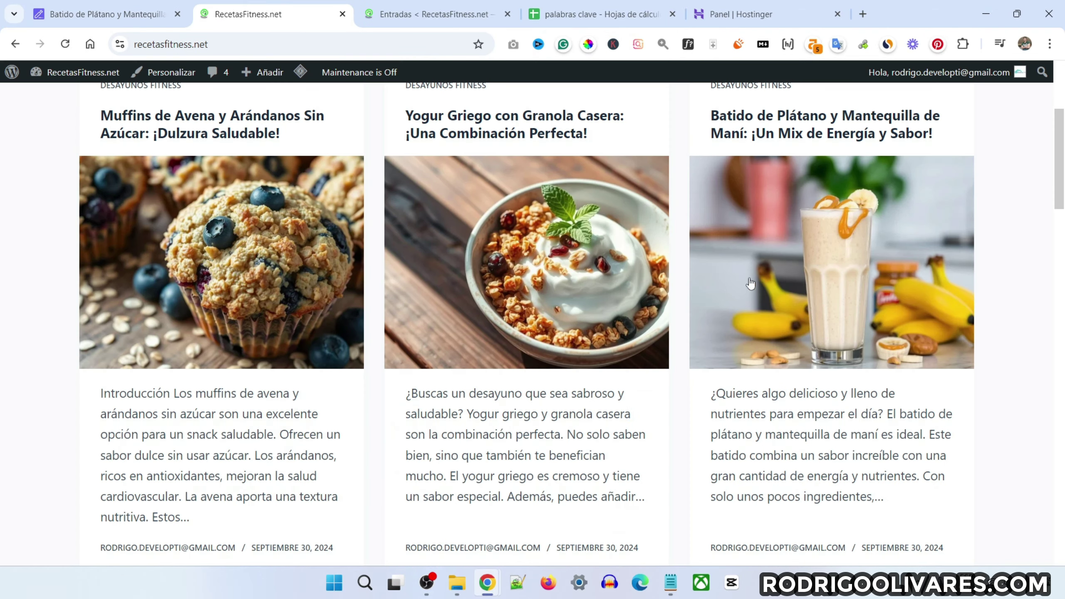
pyautogui.scroll(4, 626, 179)
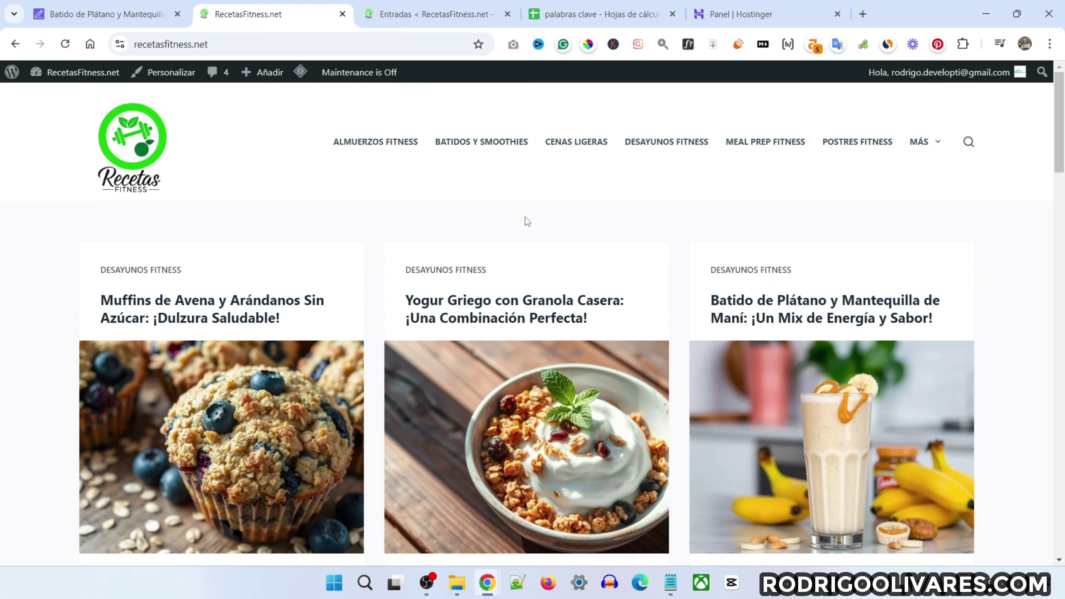
pyautogui.click(655, 145)
pyautogui.scroll(-10, 586, 263)
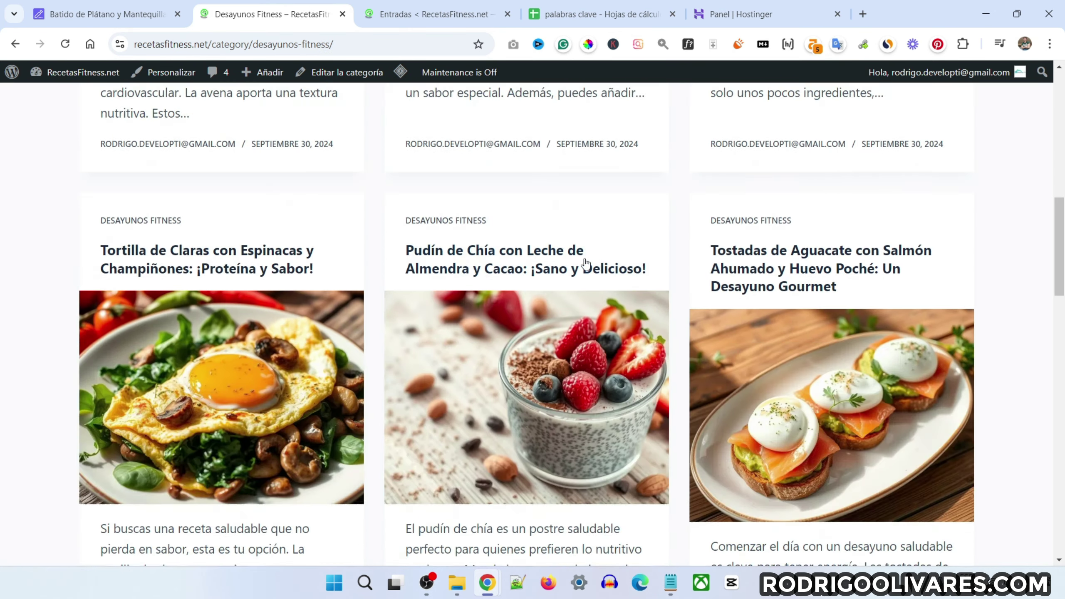
pyautogui.scroll(-5, 586, 263)
pyautogui.scroll(5, 583, 259)
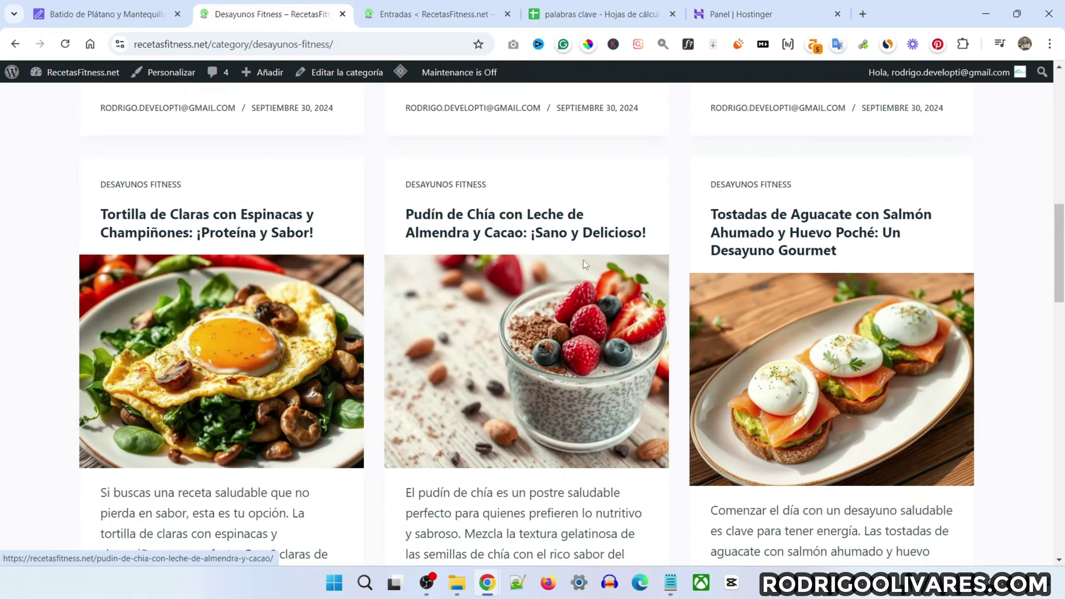
pyautogui.scroll(3, 583, 261)
pyautogui.scroll(-20, 583, 260)
pyautogui.scroll(18, 585, 261)
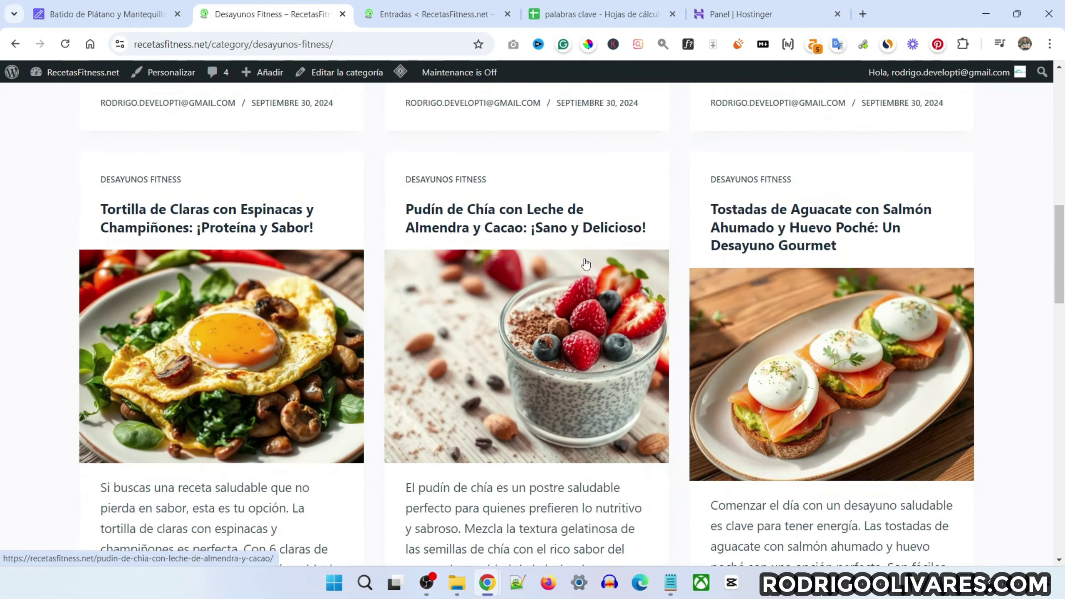
# Compare the article list in the Builder with the posts shown on the site's Desayunos Fitness category page
pyautogui.hotkey('ctrl', 'shift', 'Tab')
pyautogui.scroll(-4, 631, 299)
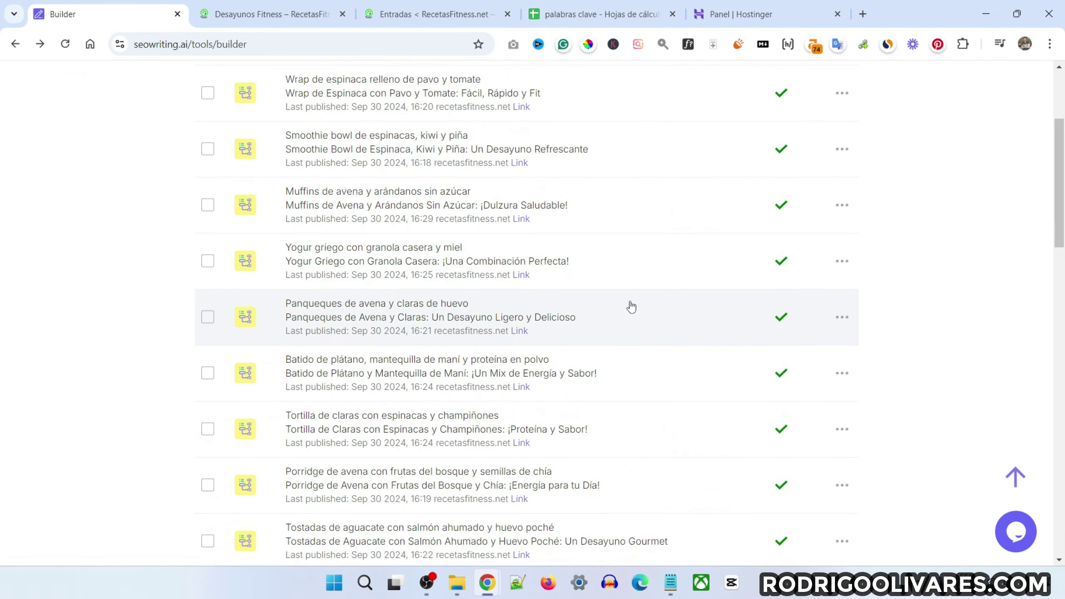
pyautogui.hotkey('ctrl', 'Tab')
pyautogui.scroll(-7, 395, 275)
pyautogui.scroll(7, 328, 237)
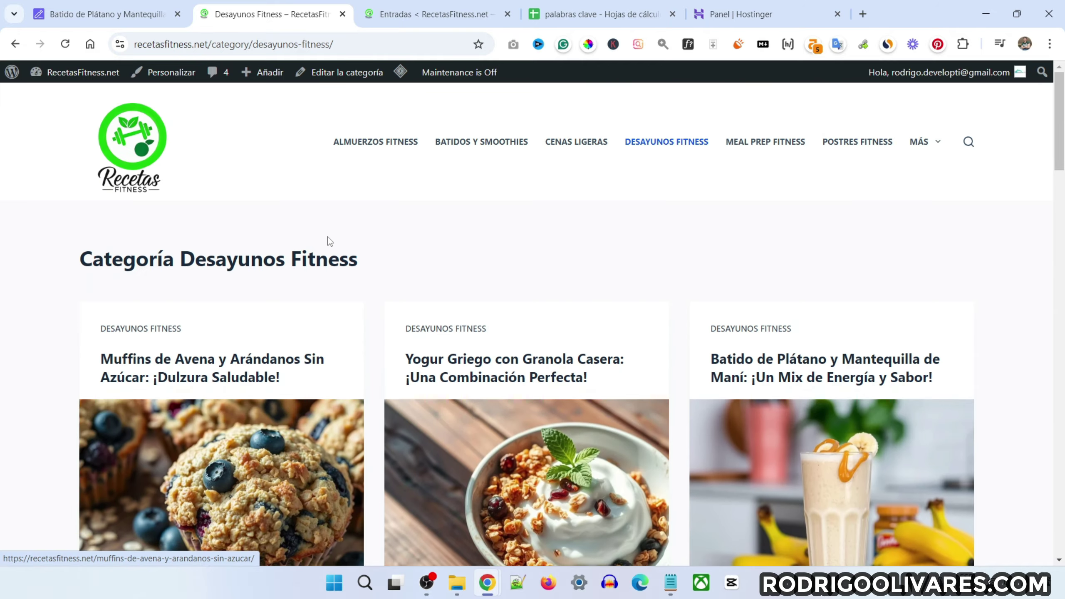
pyautogui.scroll(-7, 328, 237)
pyautogui.scroll(-10, 373, 269)
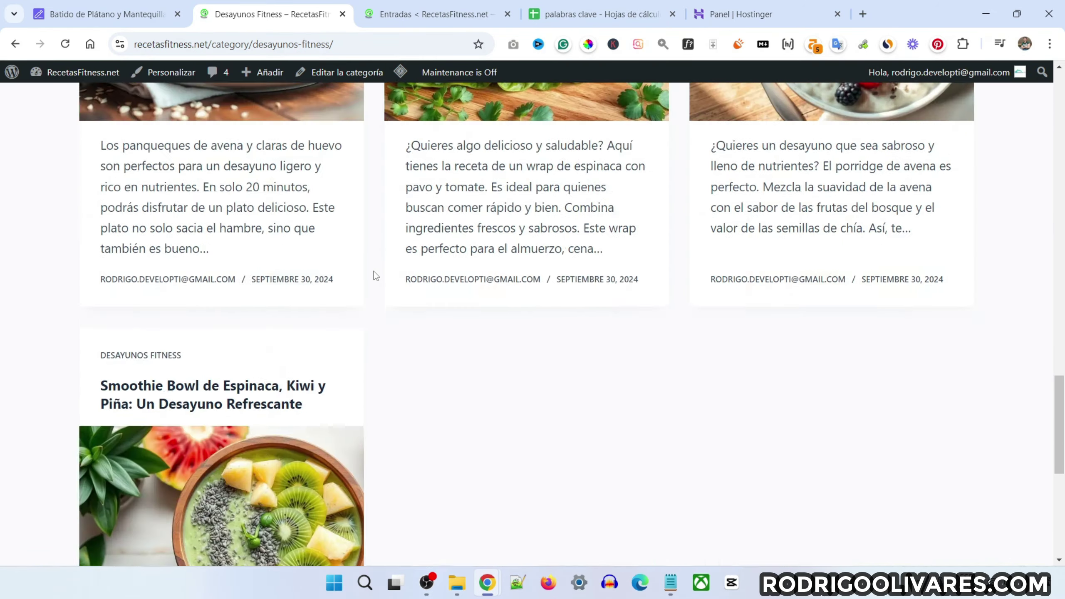
pyautogui.scroll(15, 374, 271)
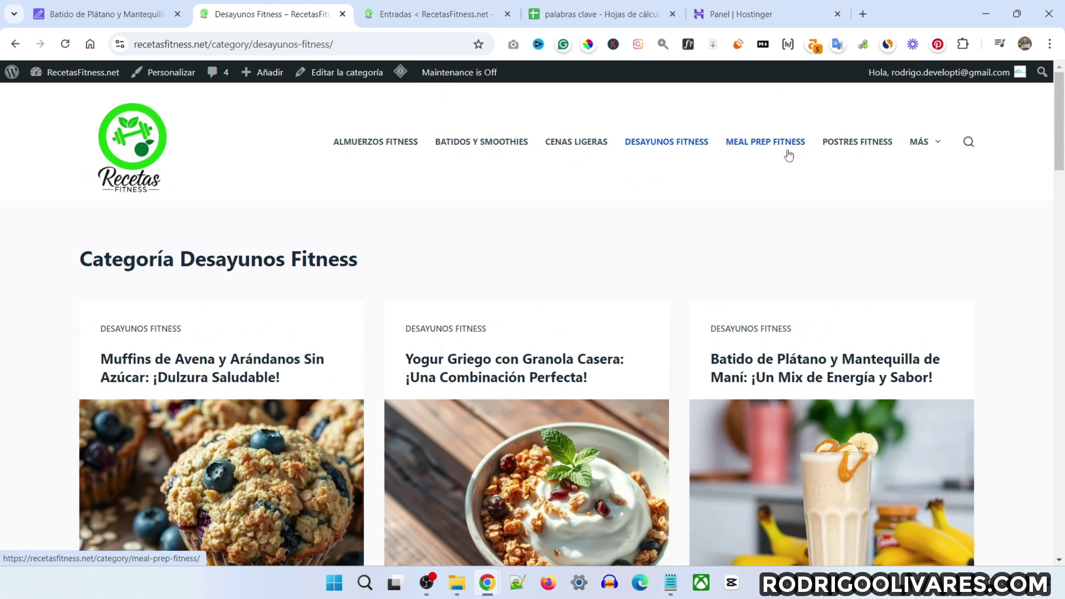
pyautogui.scroll(-5, 708, 236)
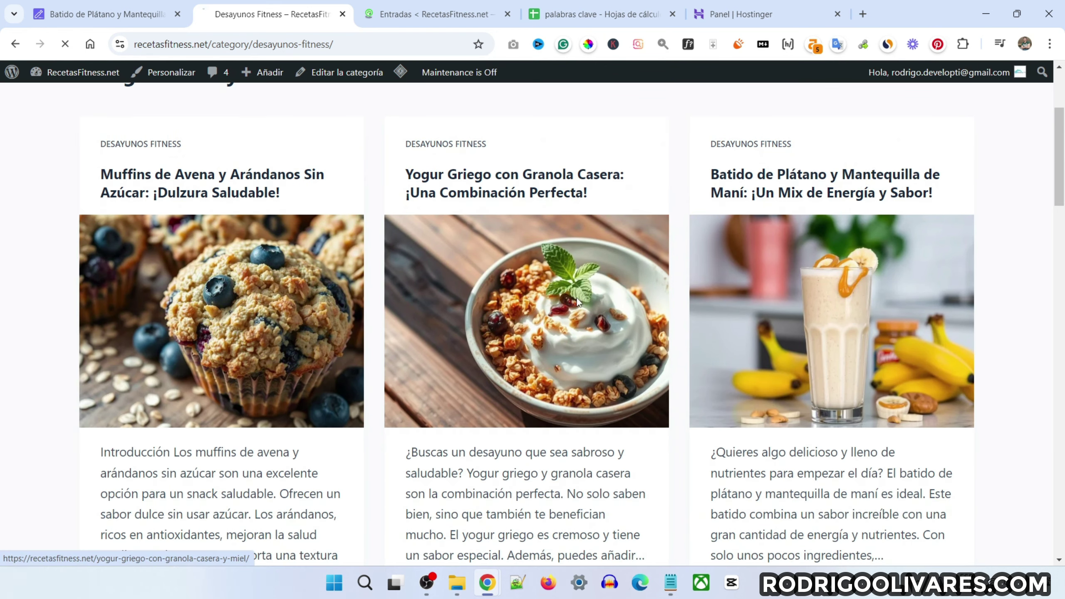
# Open the published "Yogur Griego con Granola Casera" post and examine its text, images, ingredient table and links
pyautogui.click(576, 296)
pyautogui.scroll(-15, 505, 266)
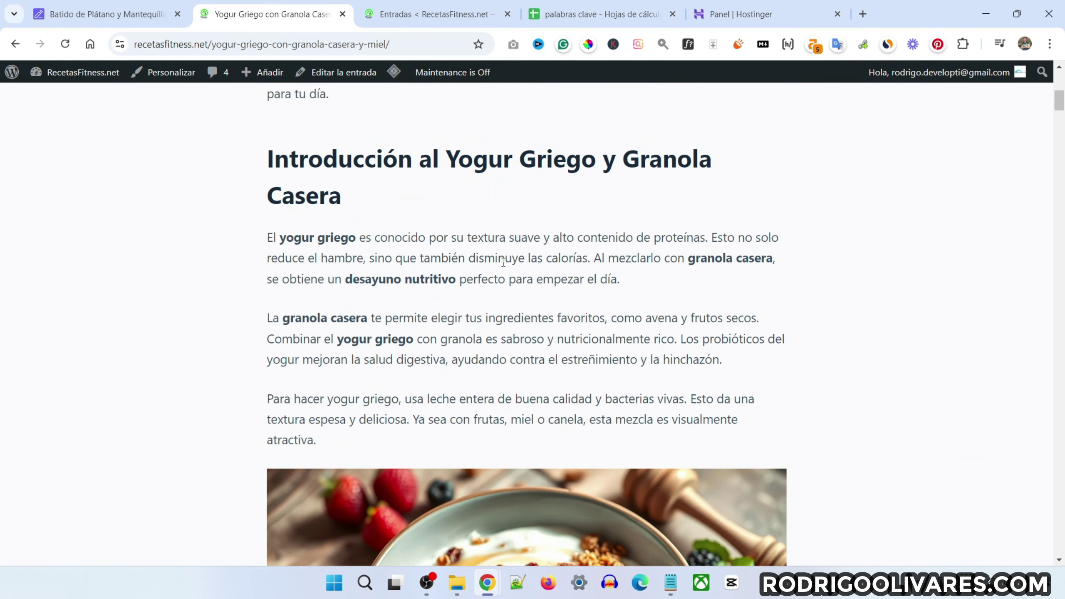
pyautogui.scroll(15, 508, 266)
pyautogui.scroll(-10, 510, 261)
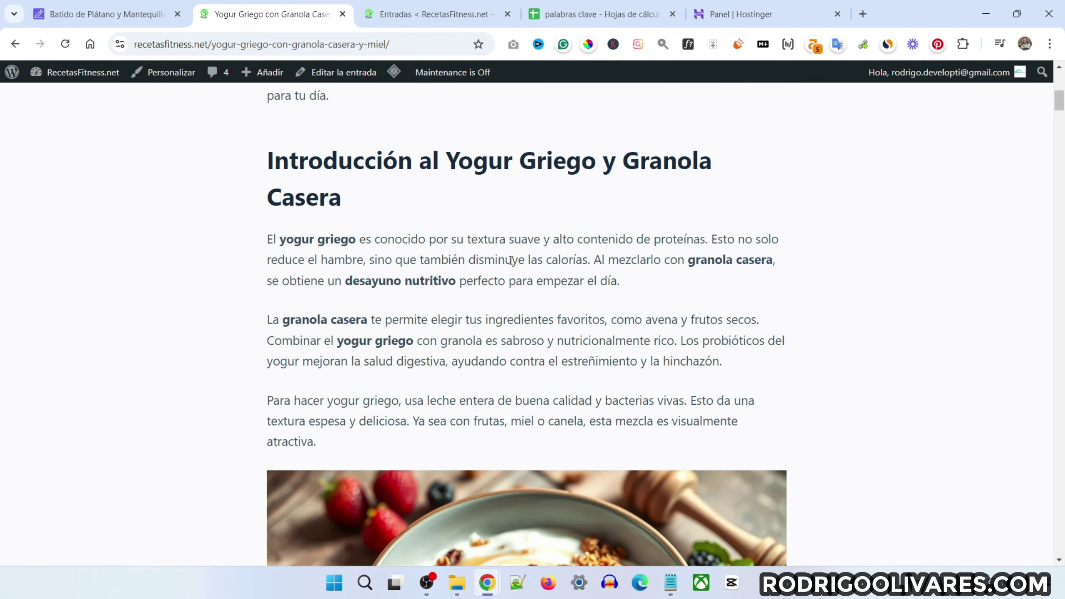
pyautogui.scroll(8, 461, 193)
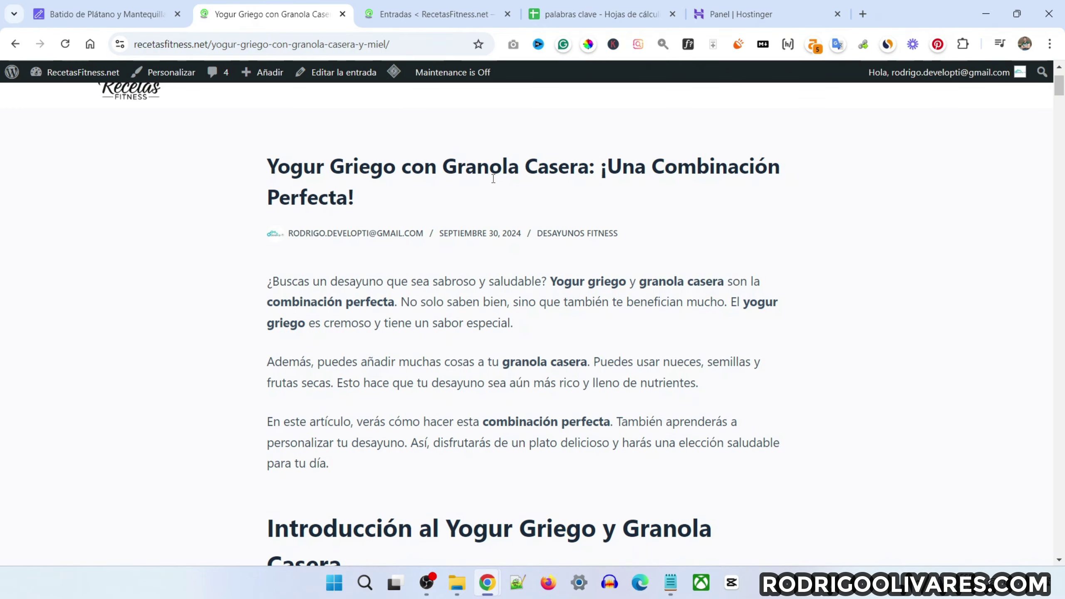
pyautogui.scroll(-12, 462, 193)
pyautogui.scroll(-20, 501, 232)
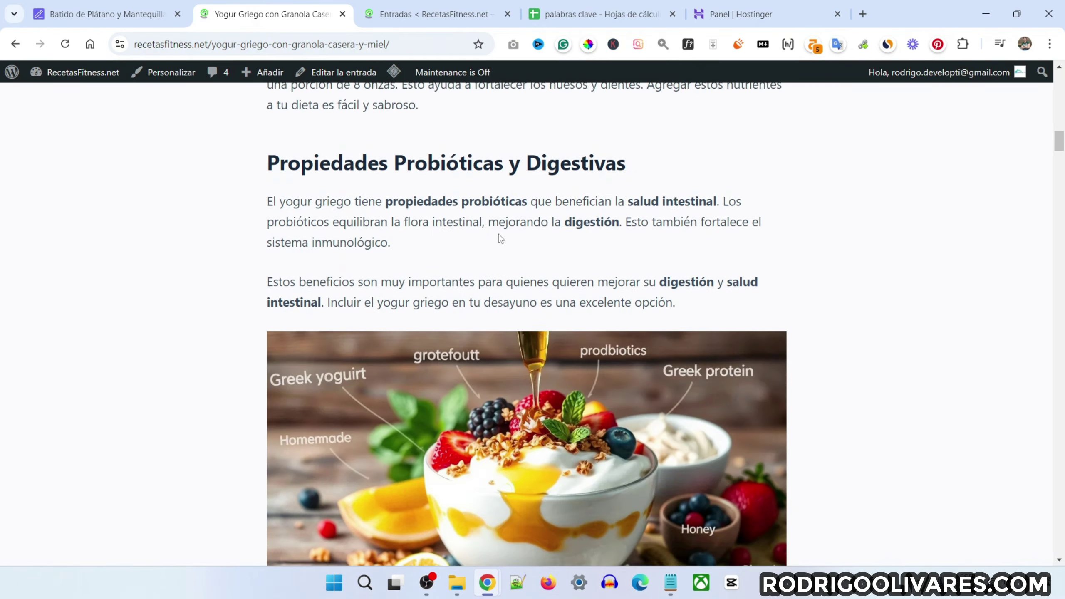
pyautogui.scroll(-10, 747, 275)
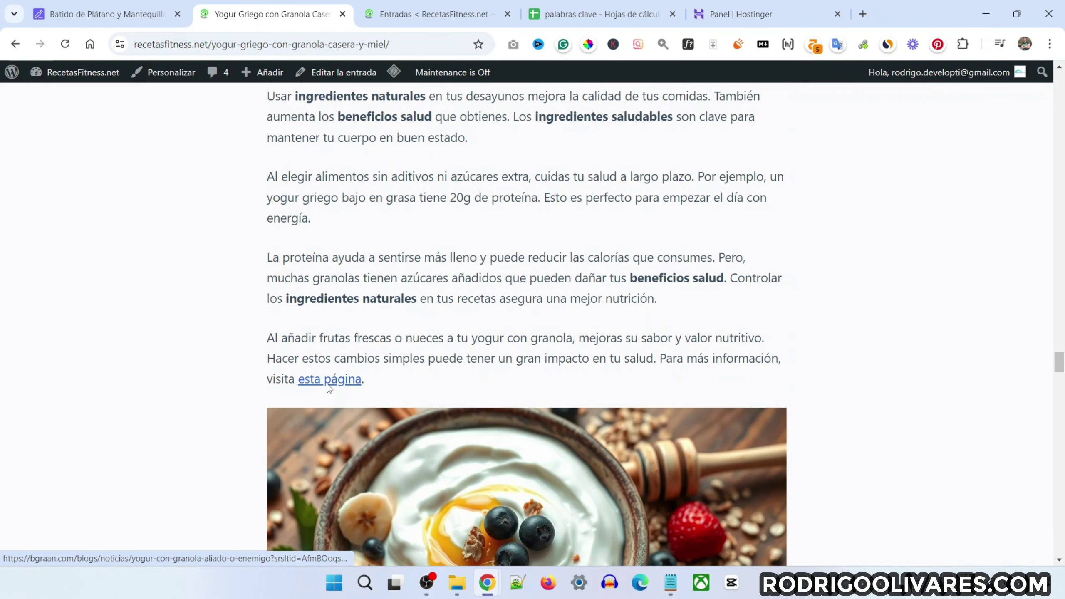
pyautogui.scroll(-10, 509, 293)
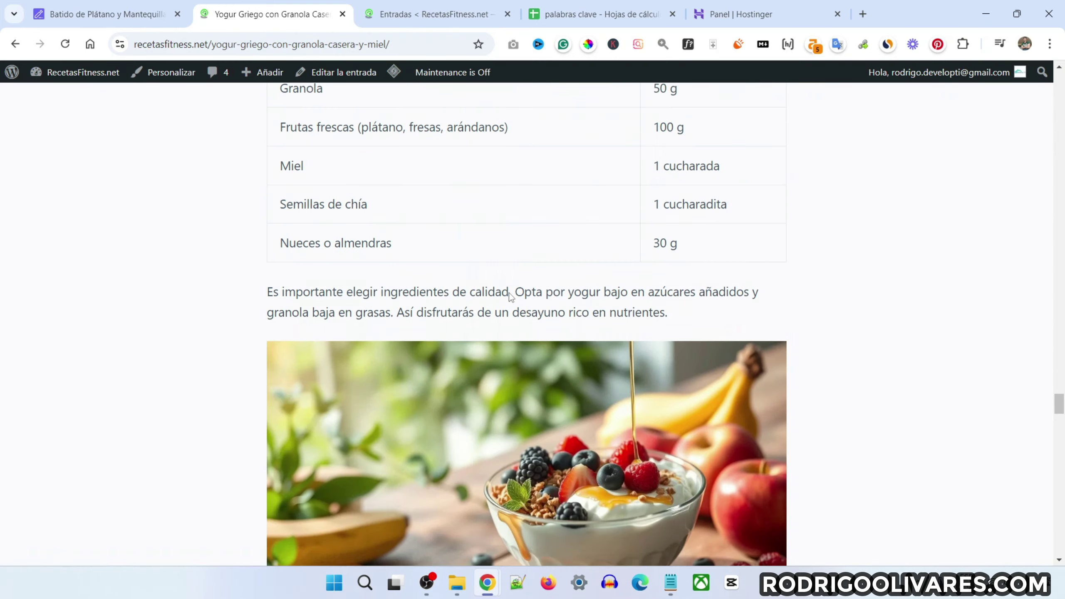
pyautogui.scroll(-20, 509, 293)
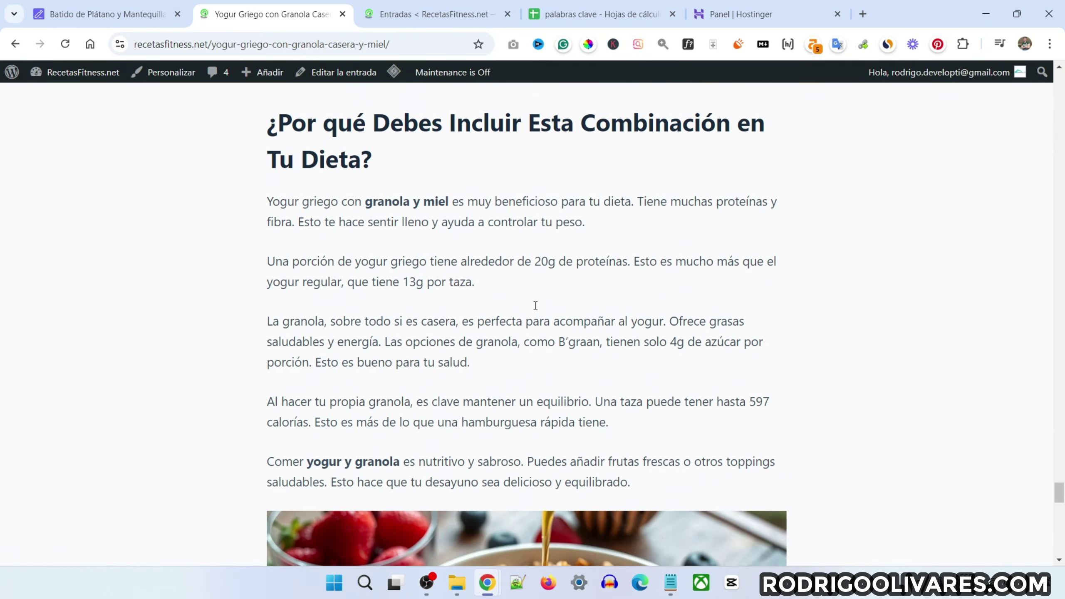
pyautogui.scroll(8, 536, 305)
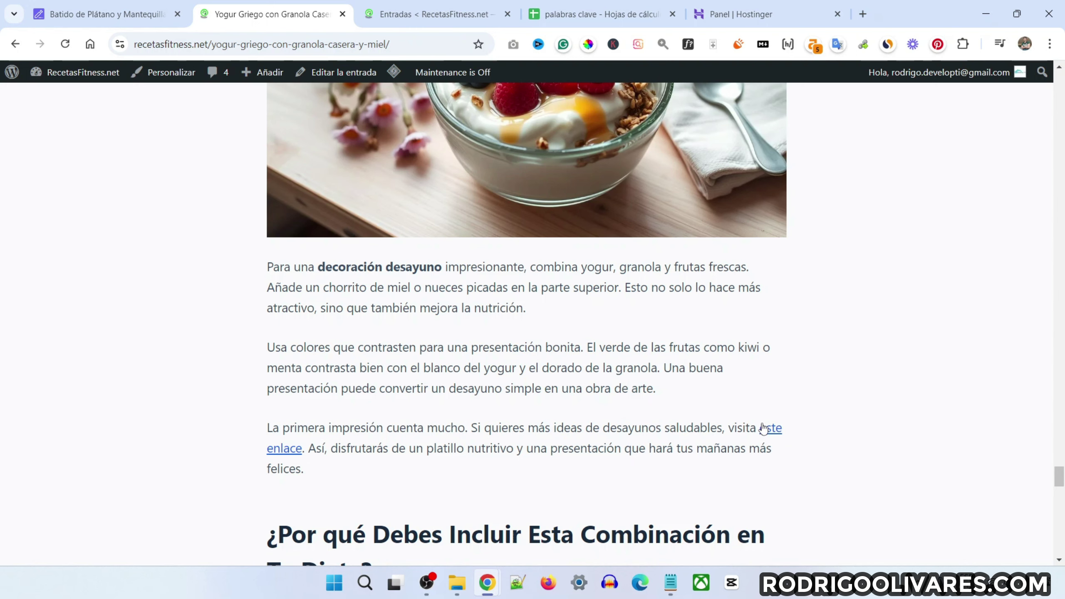
# Follow the "este enlace" internal link in the yogurt post and review the linked Desayunos Fitness pillar article
pyautogui.click(284, 449)
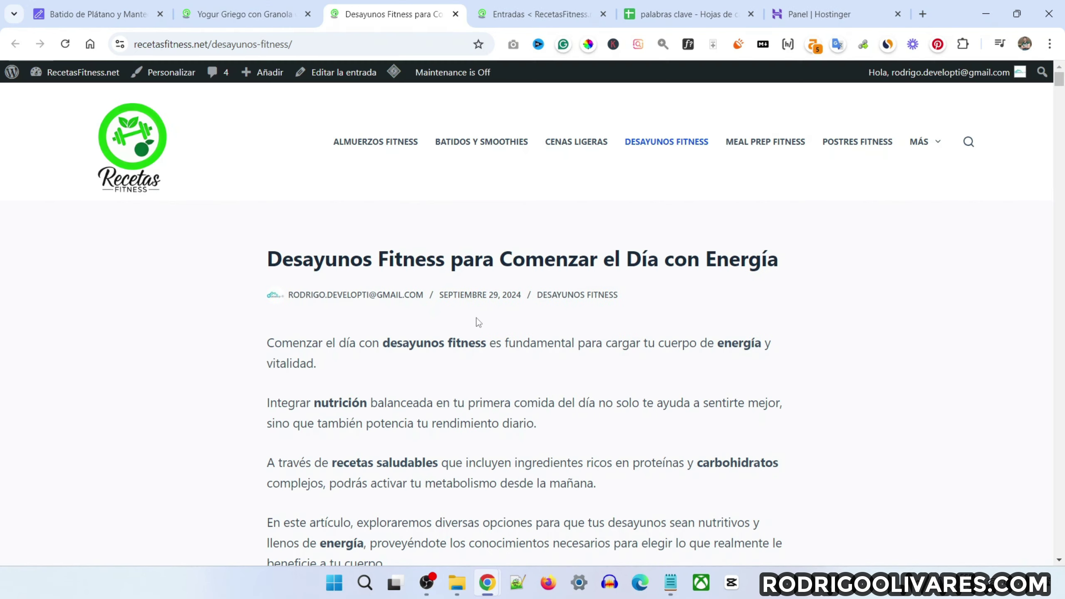
pyautogui.scroll(-15, 478, 327)
pyautogui.scroll(10, 488, 345)
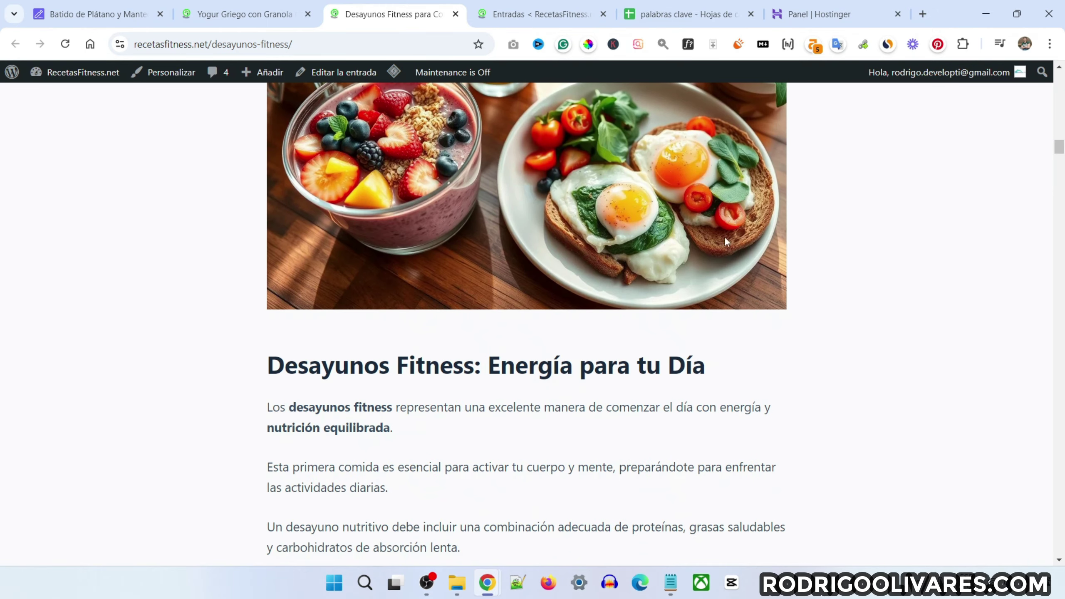
pyautogui.scroll(20, 721, 277)
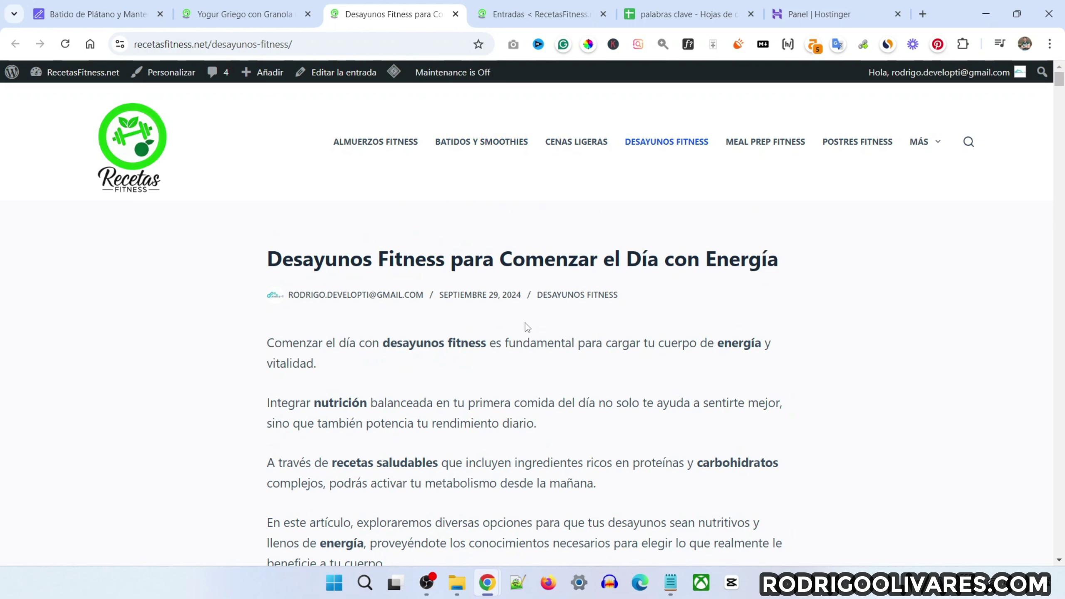
# Switch to SEOWRITING.AI and review the generated "Batido de Plátano y Mantequilla de Maní" article's text and images
pyautogui.click(97, 14)
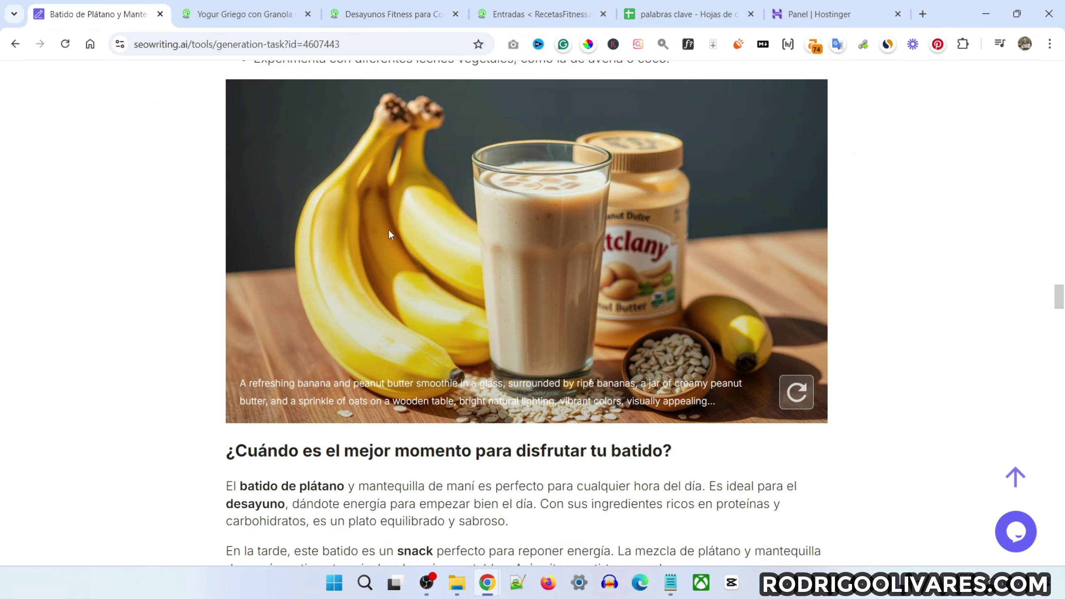
pyautogui.scroll(-10, 488, 351)
pyautogui.scroll(10, 489, 351)
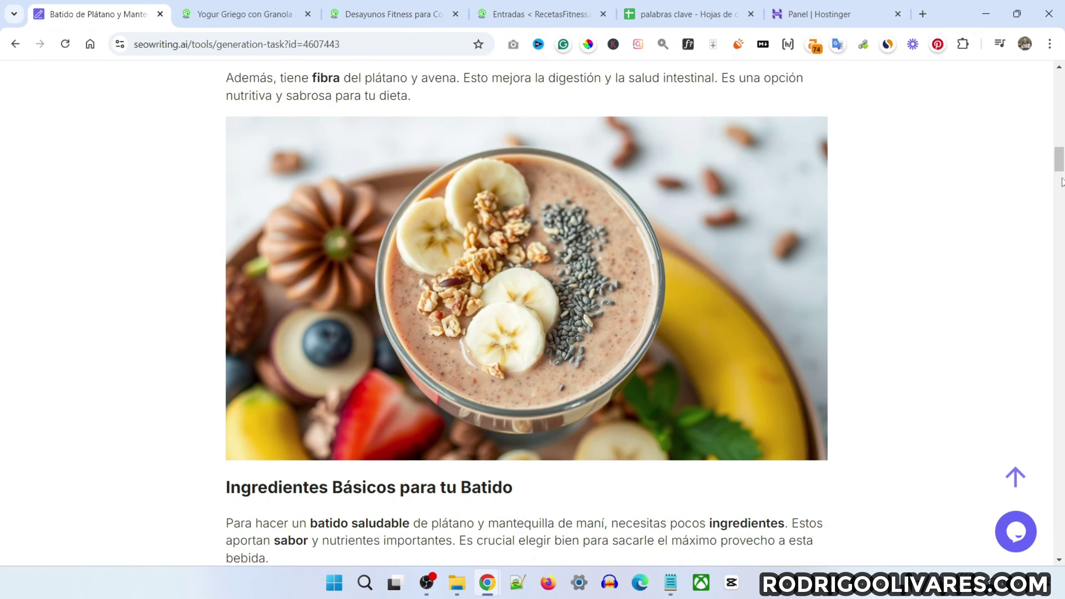
pyautogui.moveTo(1061, 168); pyautogui.dragTo(1031, 66)
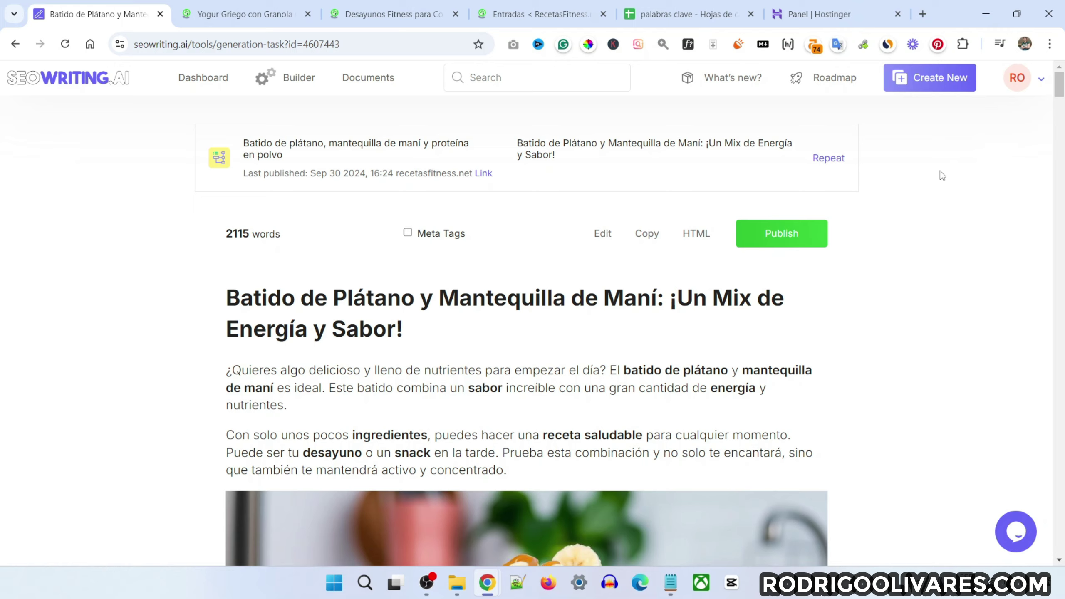
# Start a new Bulk Article Generation, load the "recetas" template and bring up its Internal Linking settings
pyautogui.click(943, 82)
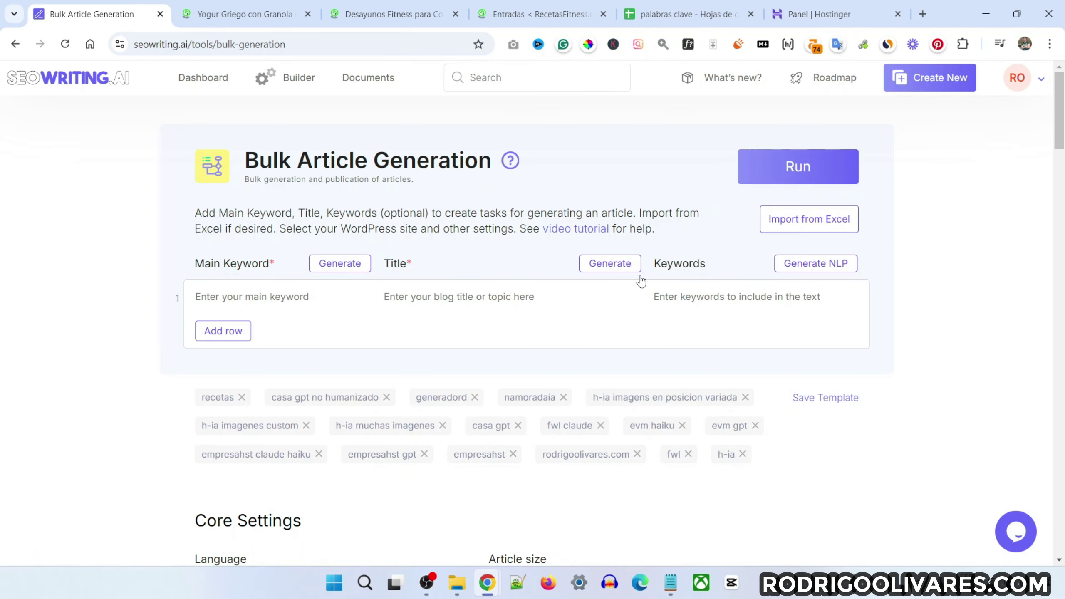
pyautogui.scroll(-2, 640, 281)
pyautogui.scroll(2, 635, 280)
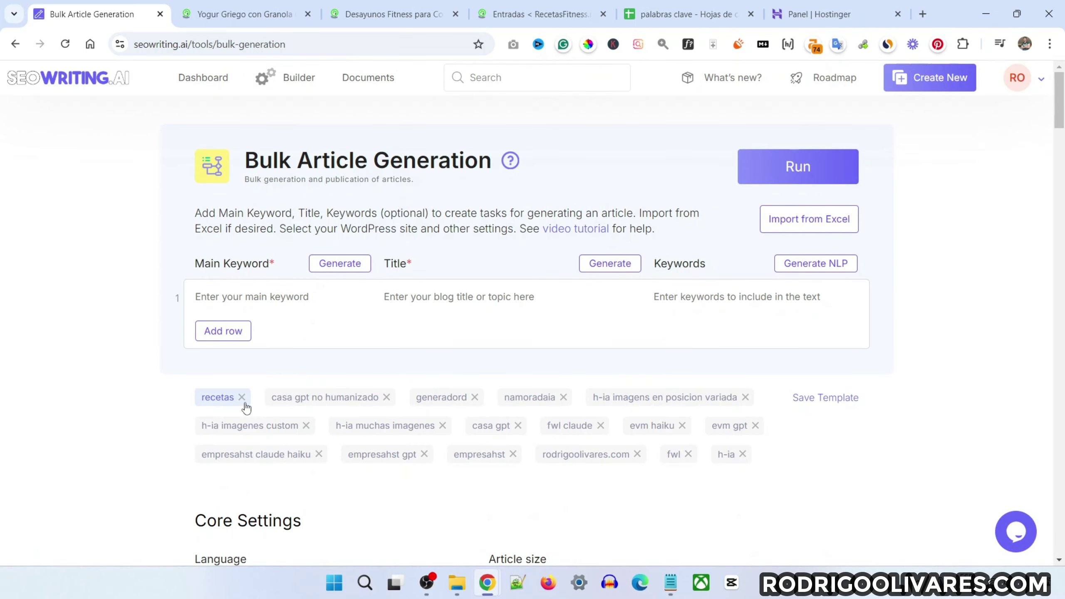
pyautogui.scroll(-15, 247, 408)
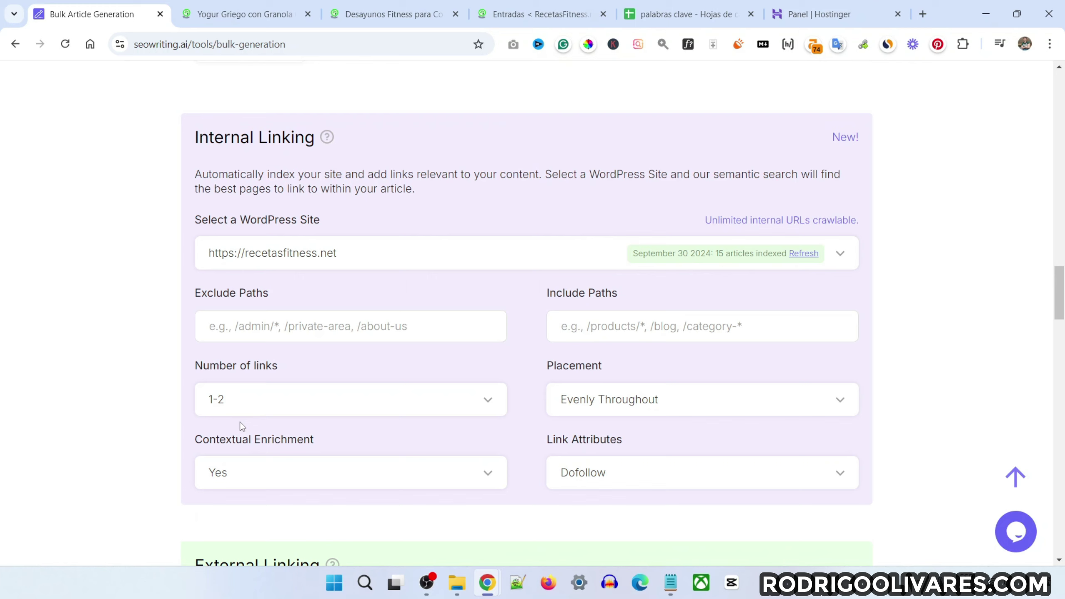
# Set the number of internal links to 3-4, refresh the recetasfitness.net article index and save the "recetas" template
pyautogui.click(258, 407)
pyautogui.click(226, 476)
pyautogui.scroll(-2, 628, 331)
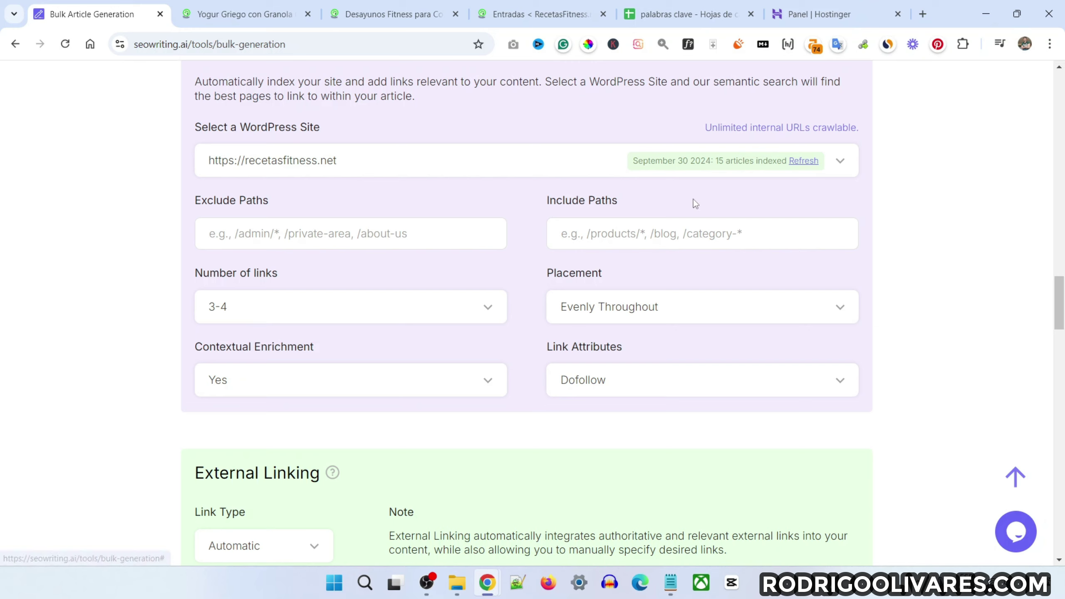
pyautogui.click(792, 161)
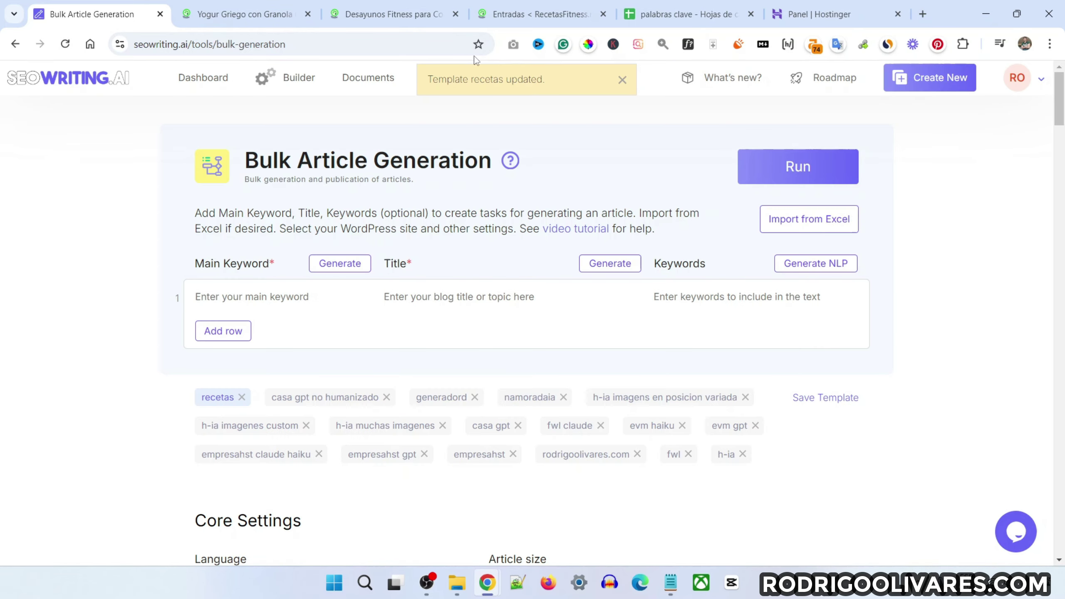
# Copy the Almuerzos Fitness keywords and titles (A33:B42) from the "palabras clave" sheet into the bulk article rows
pyautogui.click(682, 14)
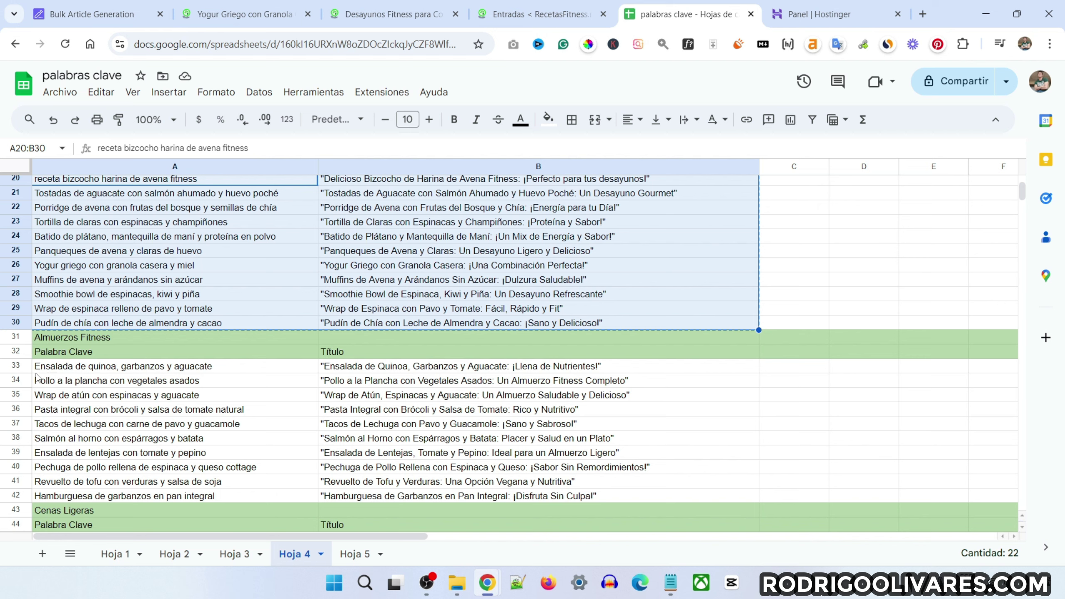
pyautogui.moveTo(37, 369); pyautogui.dragTo(606, 499)
pyautogui.hotkey('ctrl', 'c')
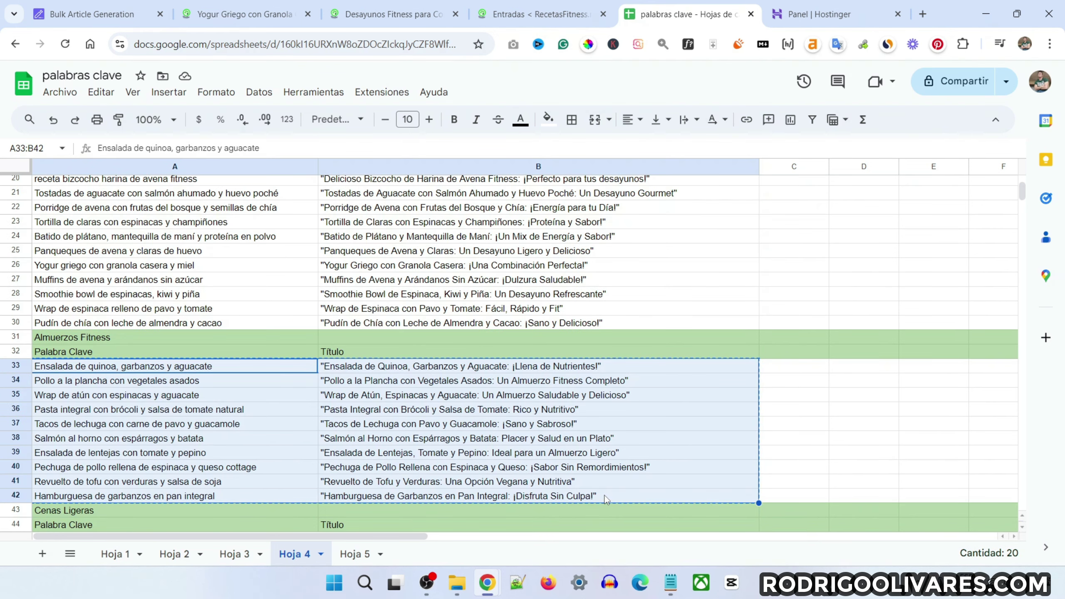
pyautogui.click(92, 14)
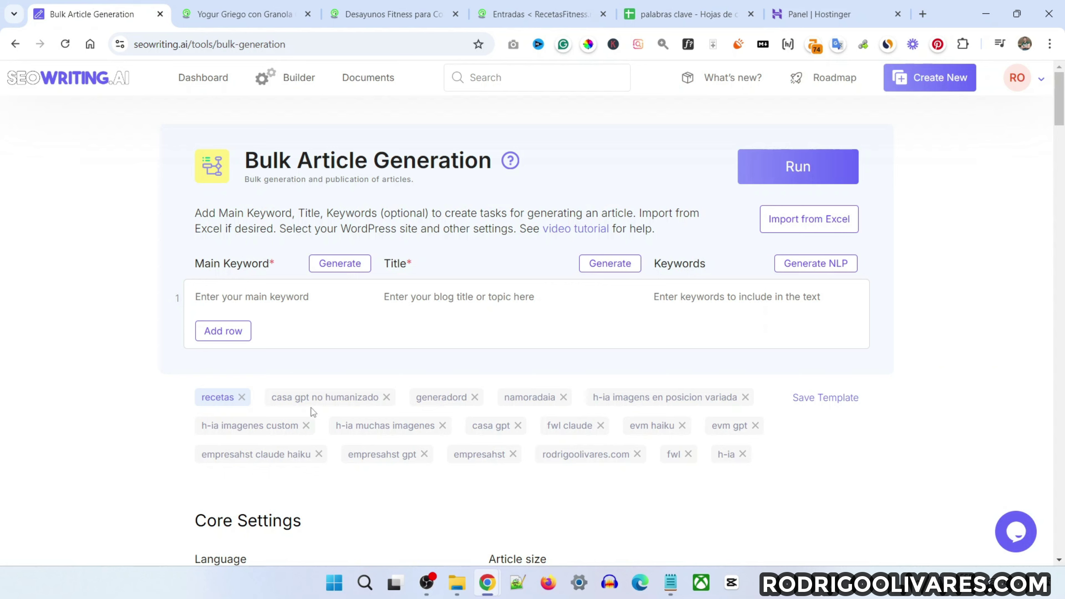
pyautogui.click(255, 297)
pyautogui.hotkey('ctrl', 'v')
pyautogui.scroll(-15, 1035, 333)
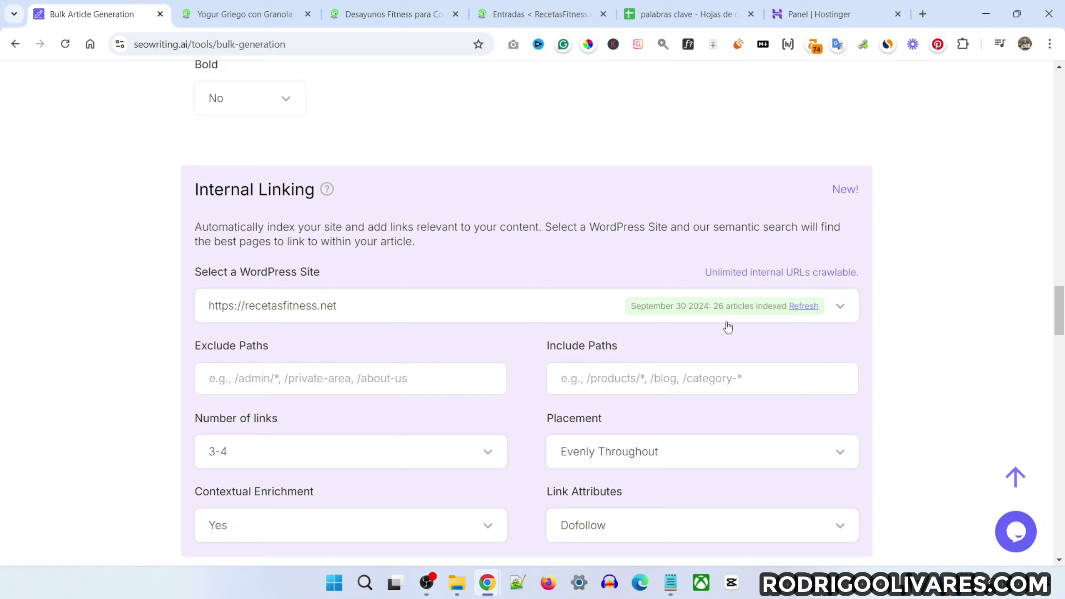
# Switch to the "palabras clave" sheet and review the category list and each category's keywords and titles down to Meal Prep Fitness
pyautogui.click(679, 9)
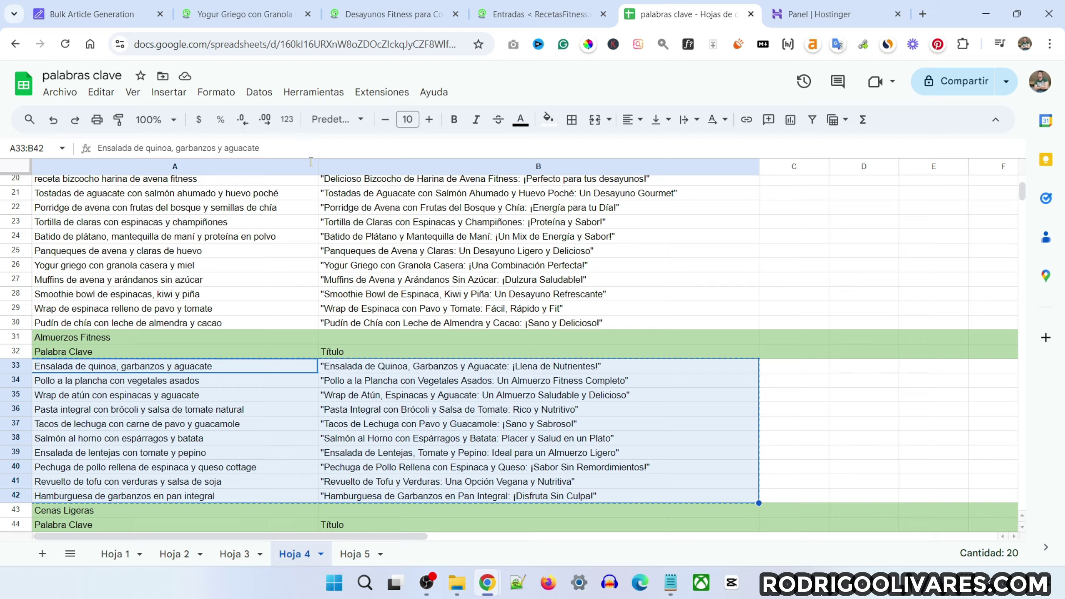
pyautogui.scroll(6, 115, 420)
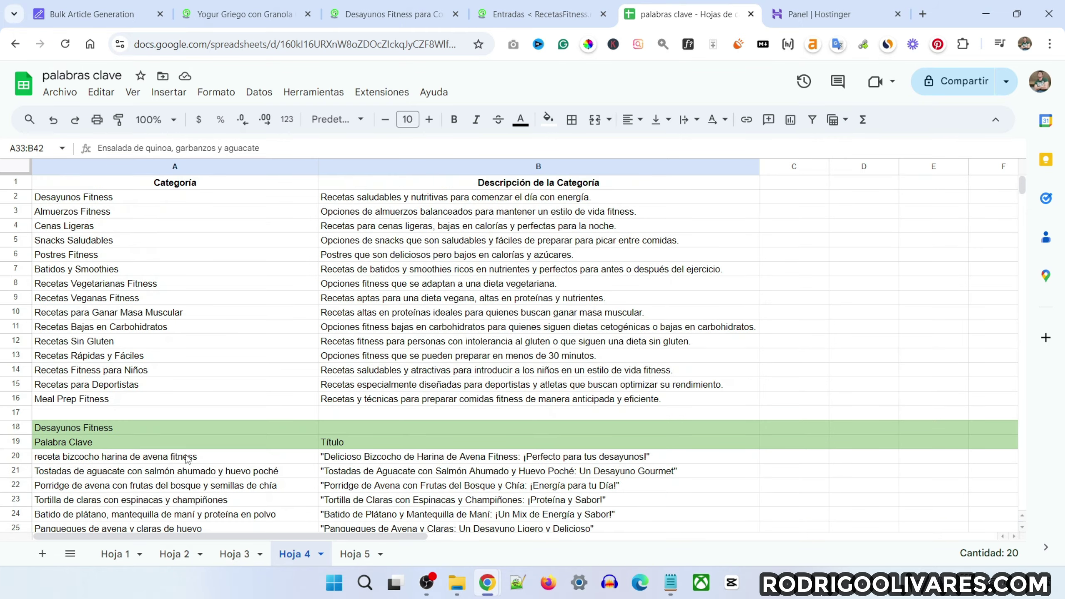
pyautogui.scroll(-20, 109, 413)
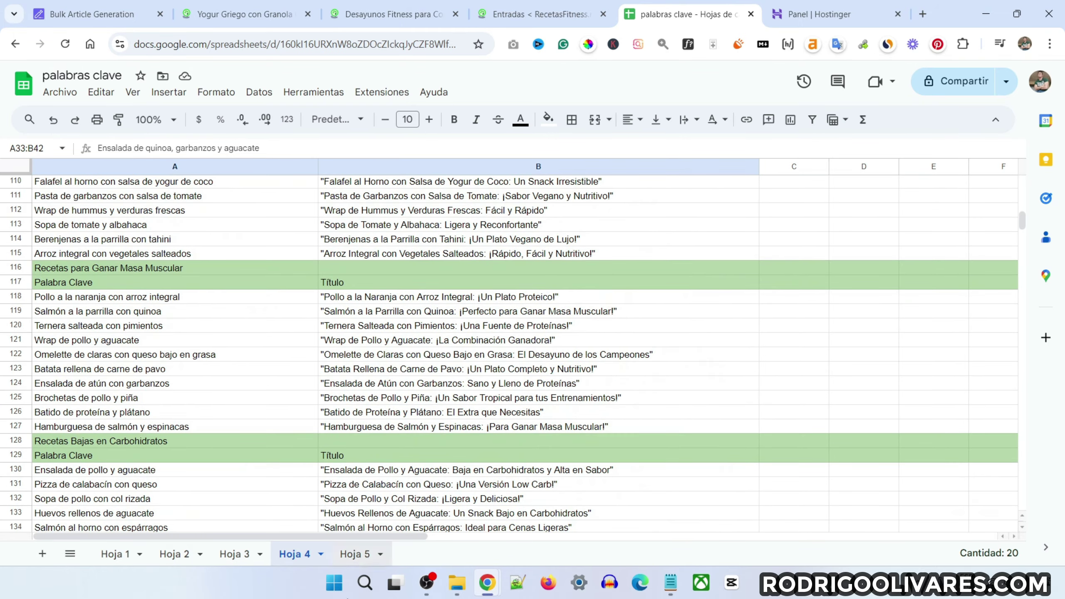
pyautogui.scroll(20, 521, 345)
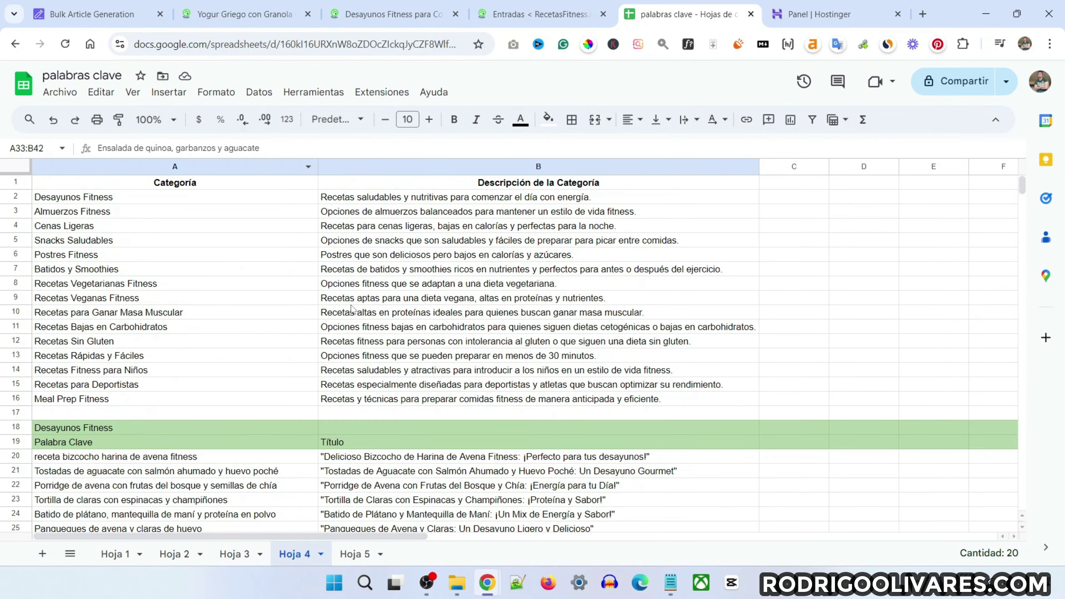
pyautogui.scroll(-16, 352, 309)
pyautogui.scroll(-13, 399, 348)
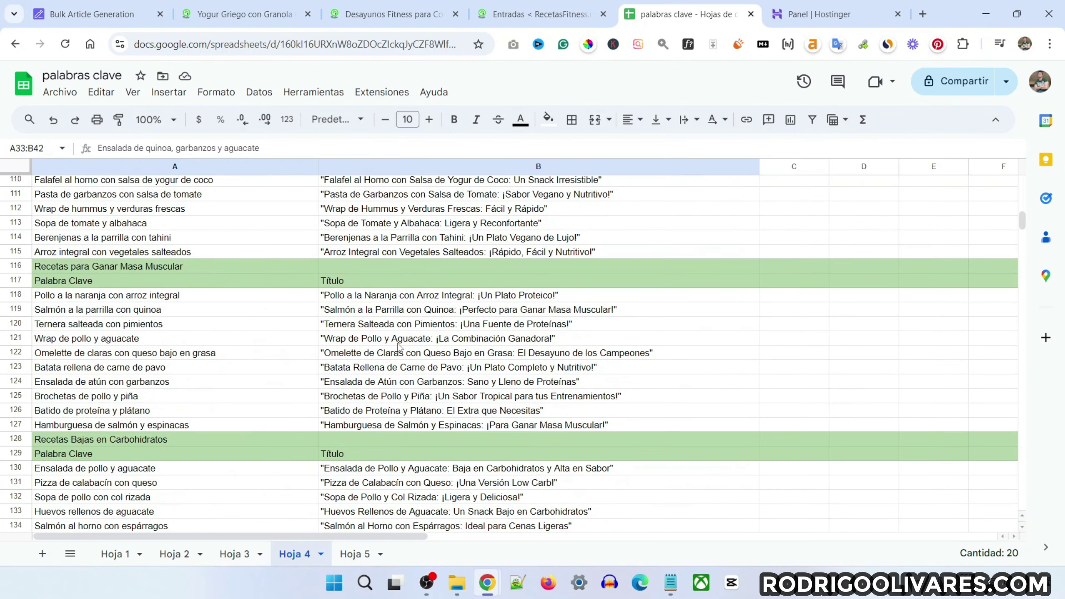
pyautogui.scroll(-6, 398, 345)
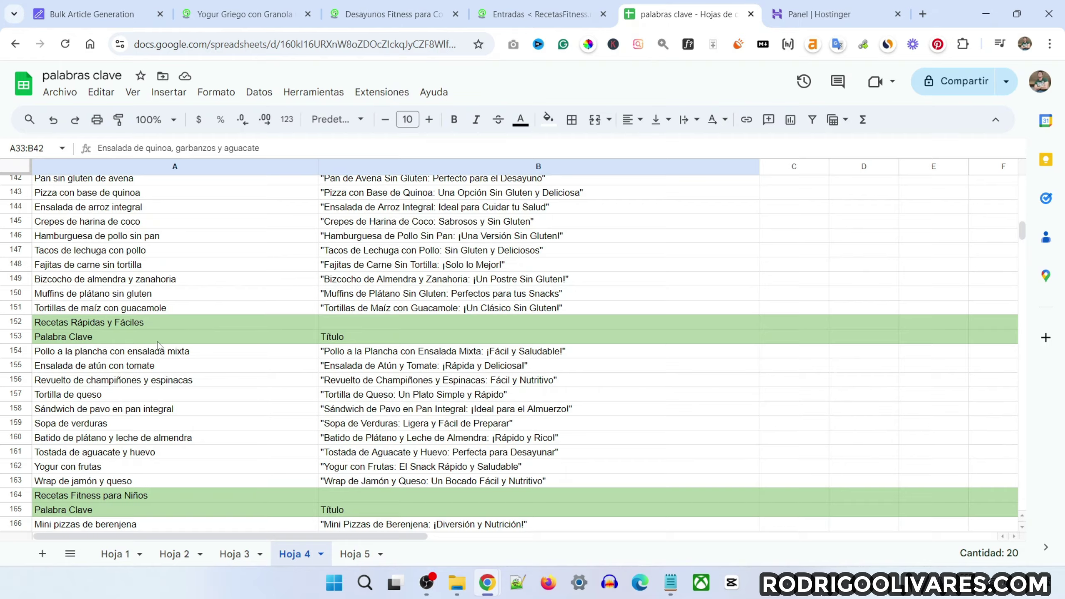
pyautogui.scroll(-6, 158, 341)
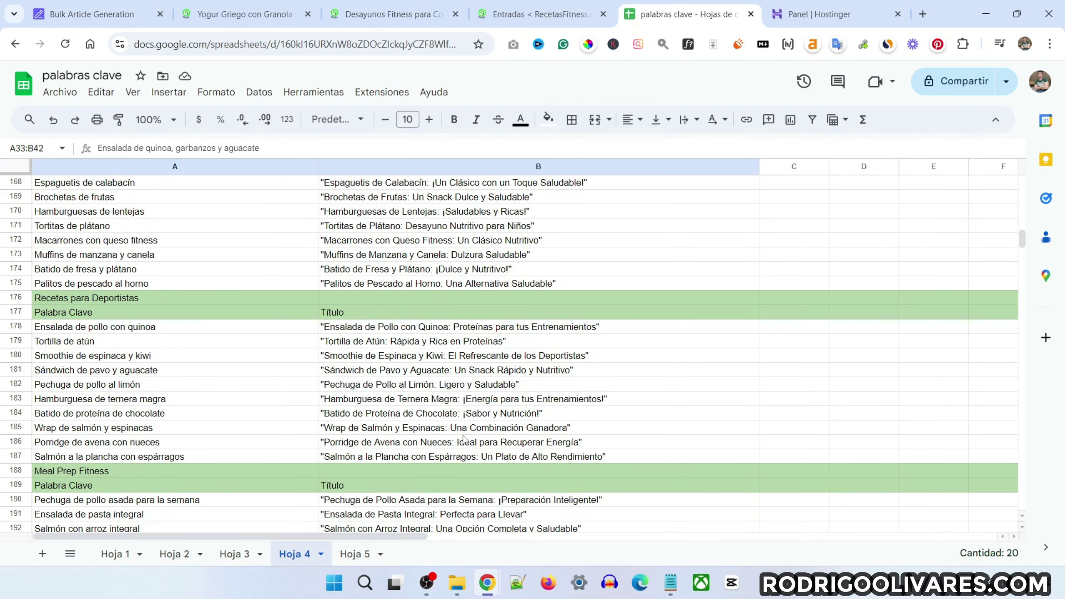
pyautogui.scroll(-5, 234, 376)
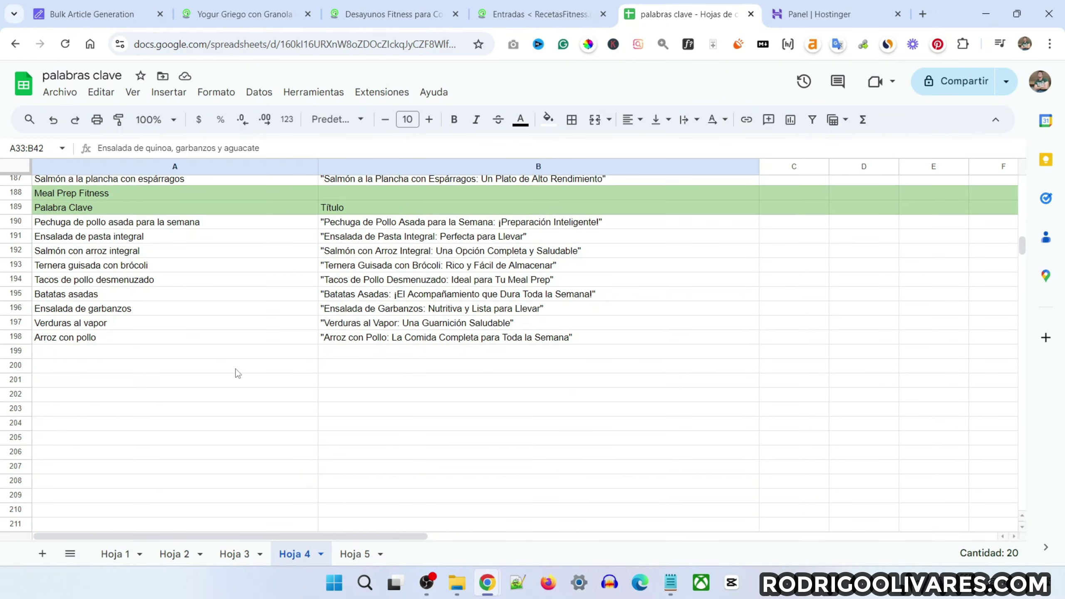
pyautogui.scroll(20, 236, 373)
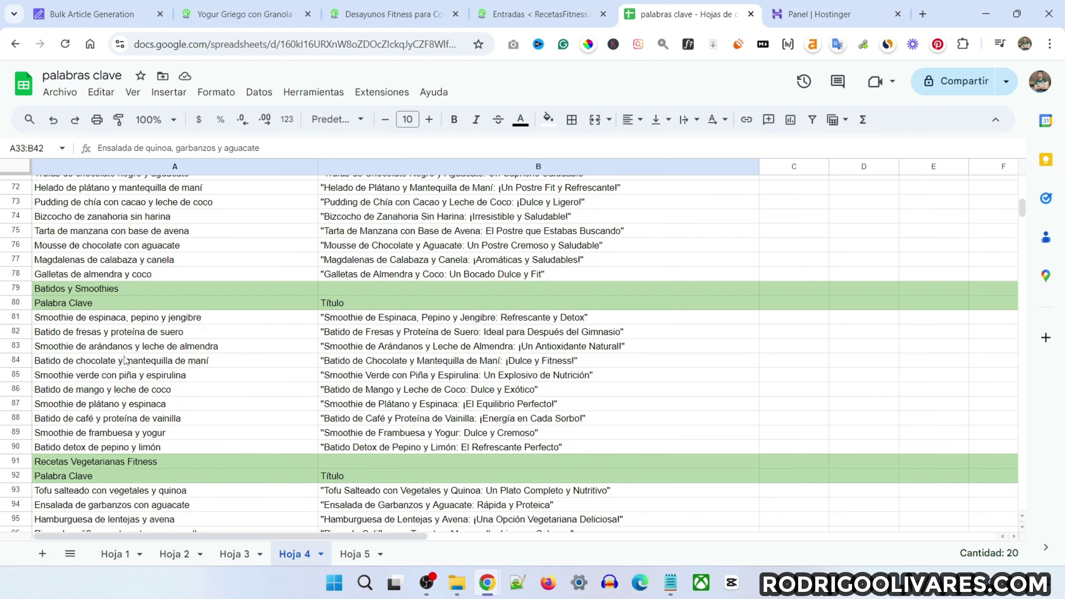
pyautogui.scroll(3, 149, 380)
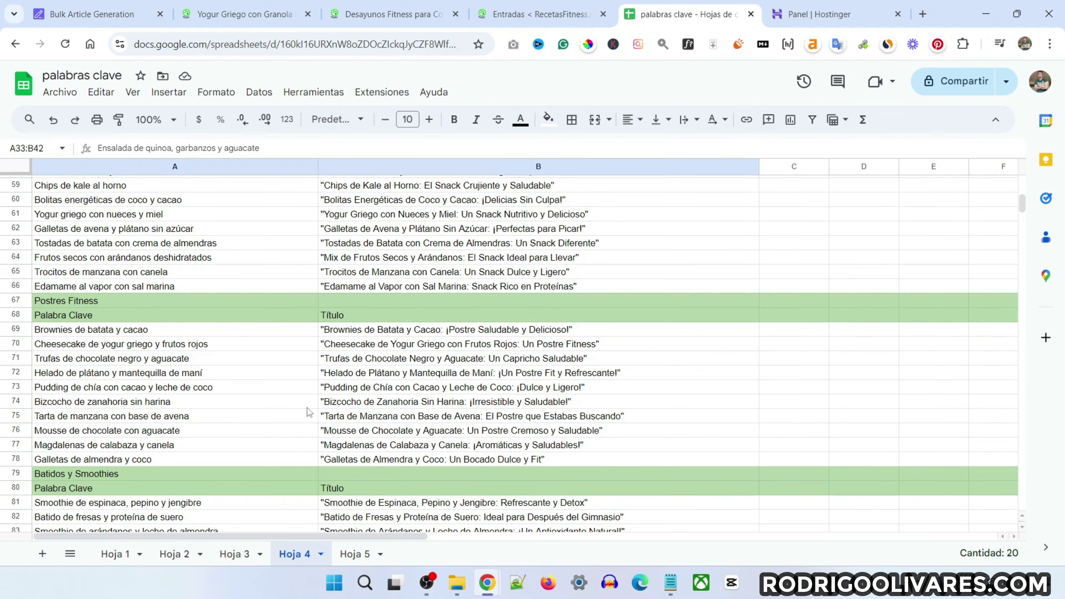
pyautogui.scroll(6, 310, 409)
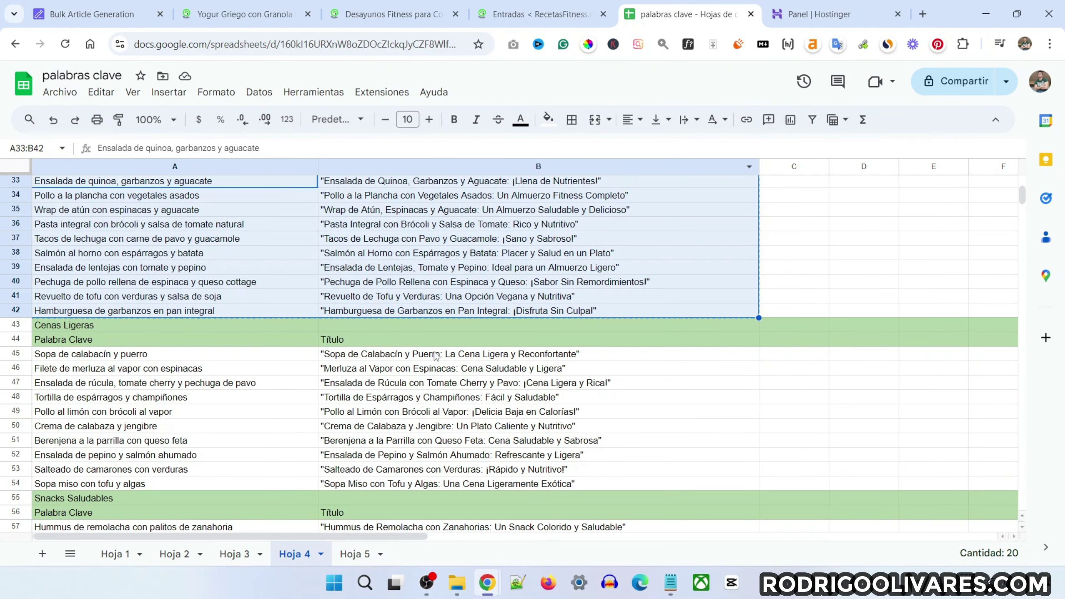
pyautogui.scroll(-9, 399, 351)
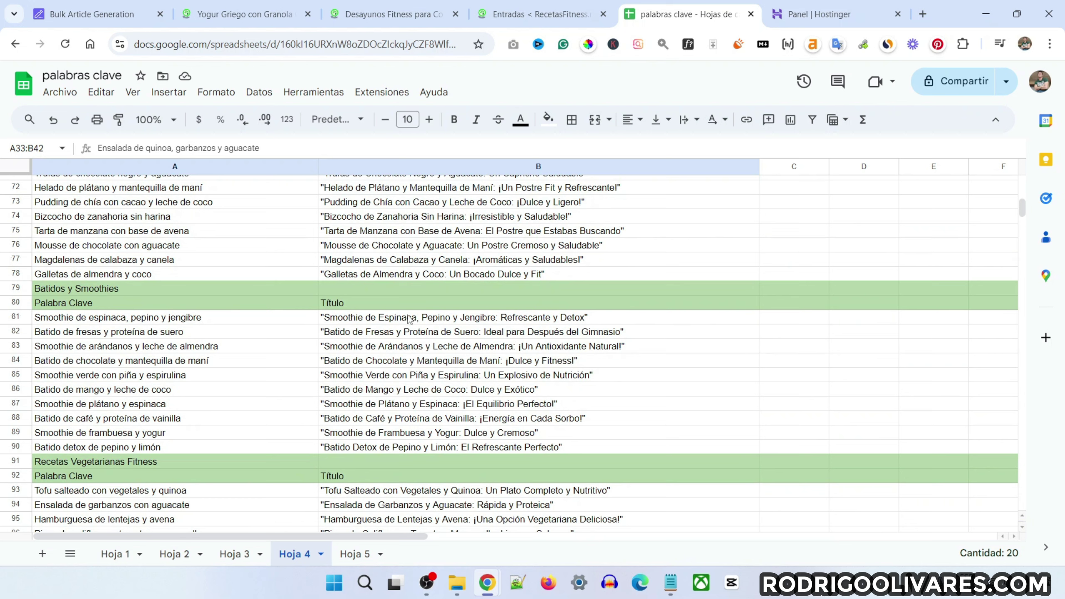
pyautogui.scroll(-6, 410, 295)
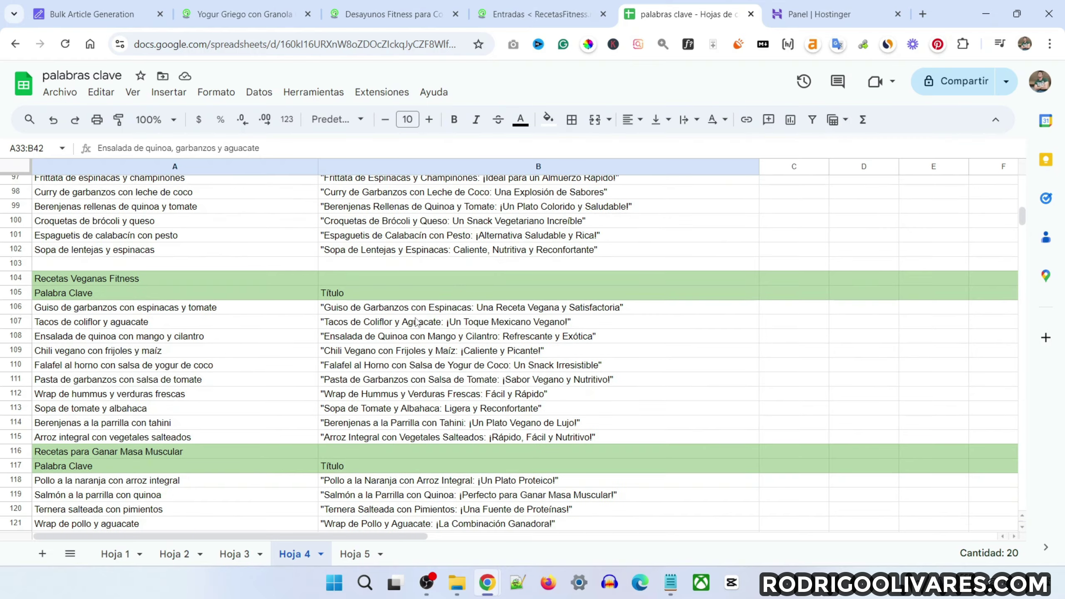
# Return to Bulk Article Generation and run it for the ten Almuerzos Fitness articles
pyautogui.click(92, 14)
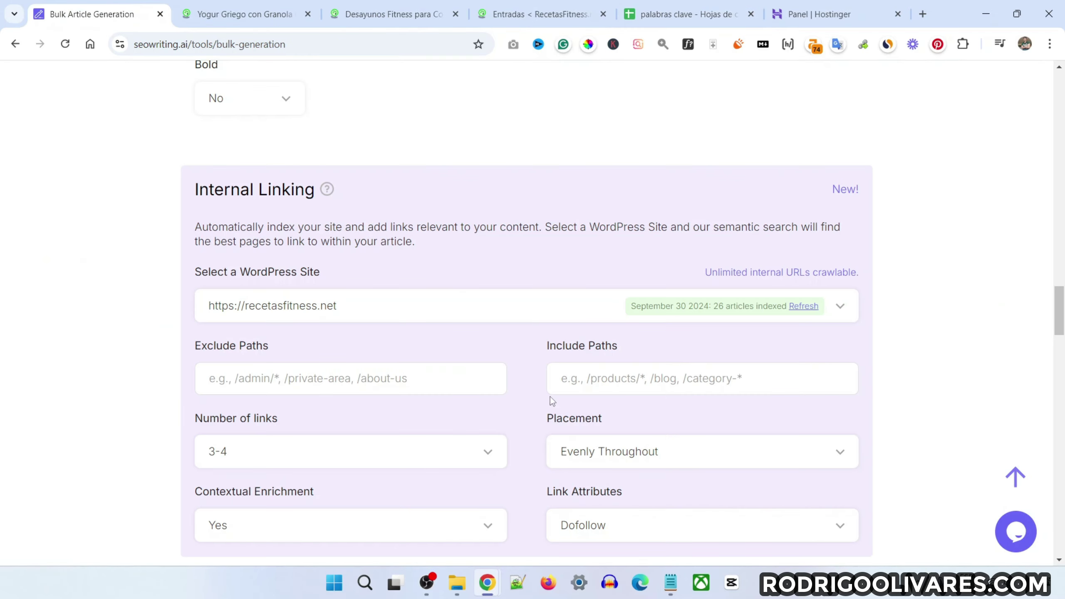
pyautogui.scroll(15, 524, 298)
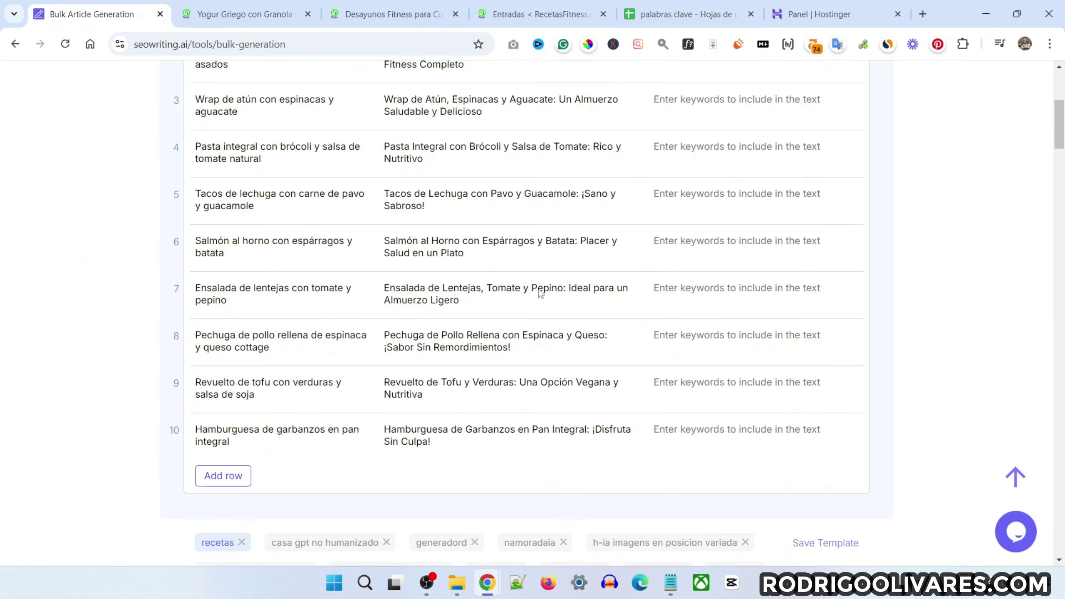
pyautogui.scroll(10, 539, 289)
pyautogui.click(797, 166)
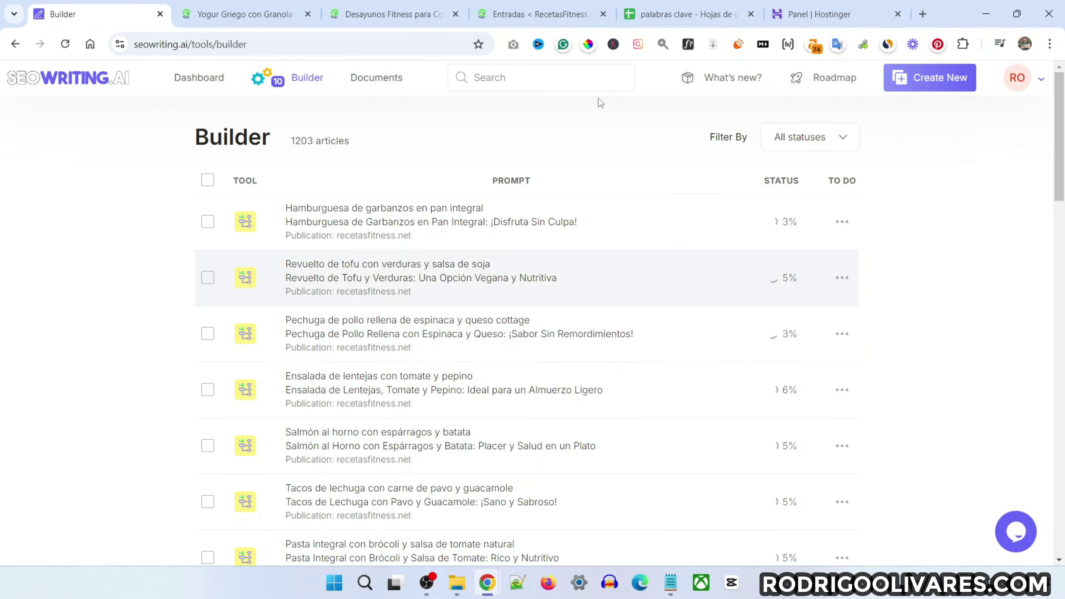
# Switch back to the "palabras clave" sheet and look over the keywords and titles of the remaining recipe categories
pyautogui.click(677, 17)
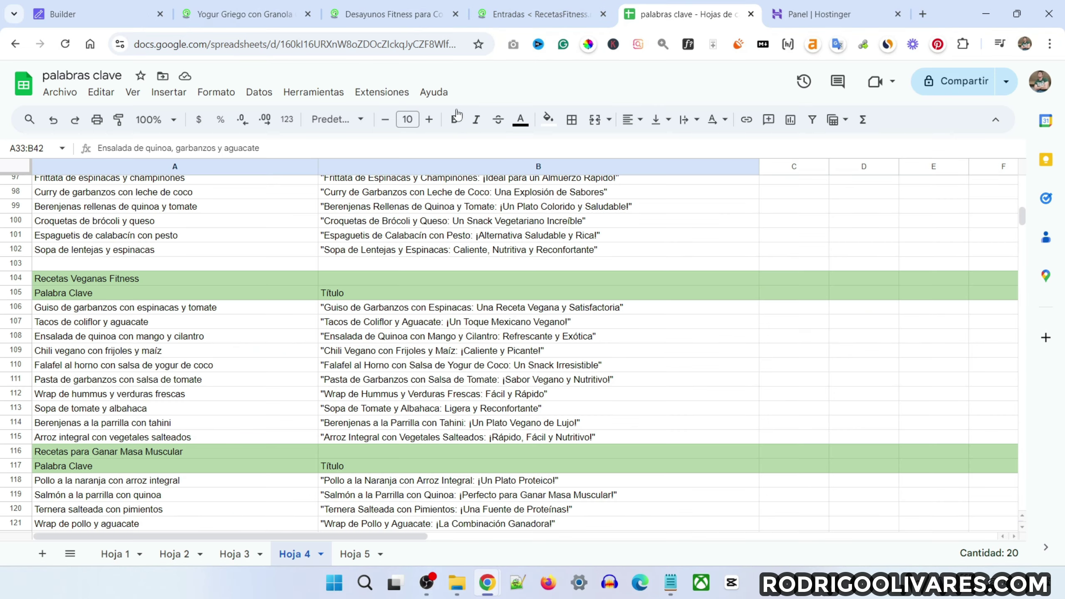
pyautogui.scroll(-20, 480, 262)
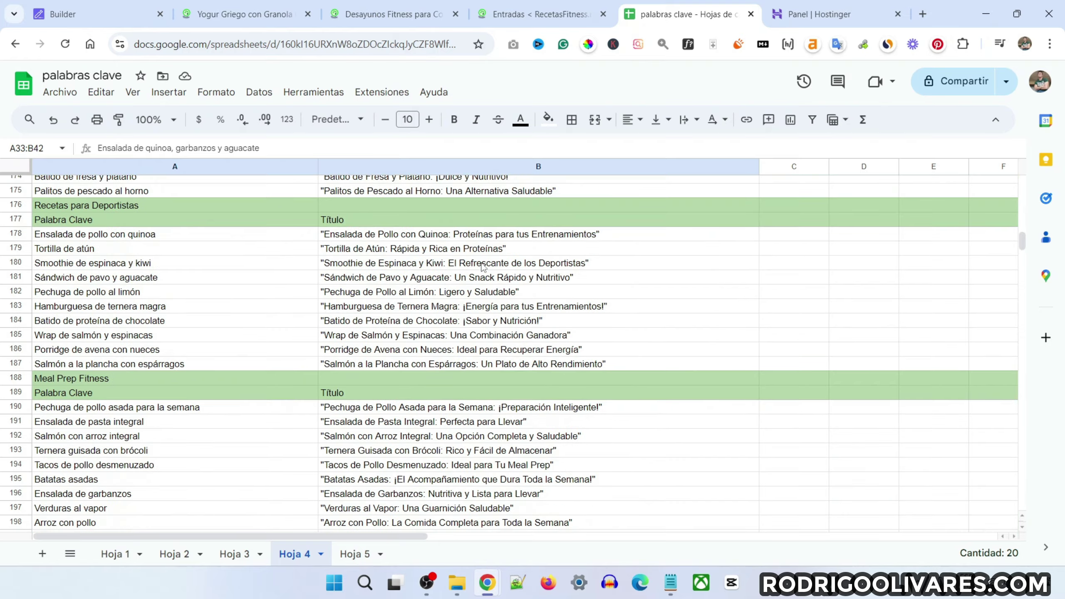
pyautogui.scroll(19, 482, 266)
pyautogui.scroll(-12, 138, 256)
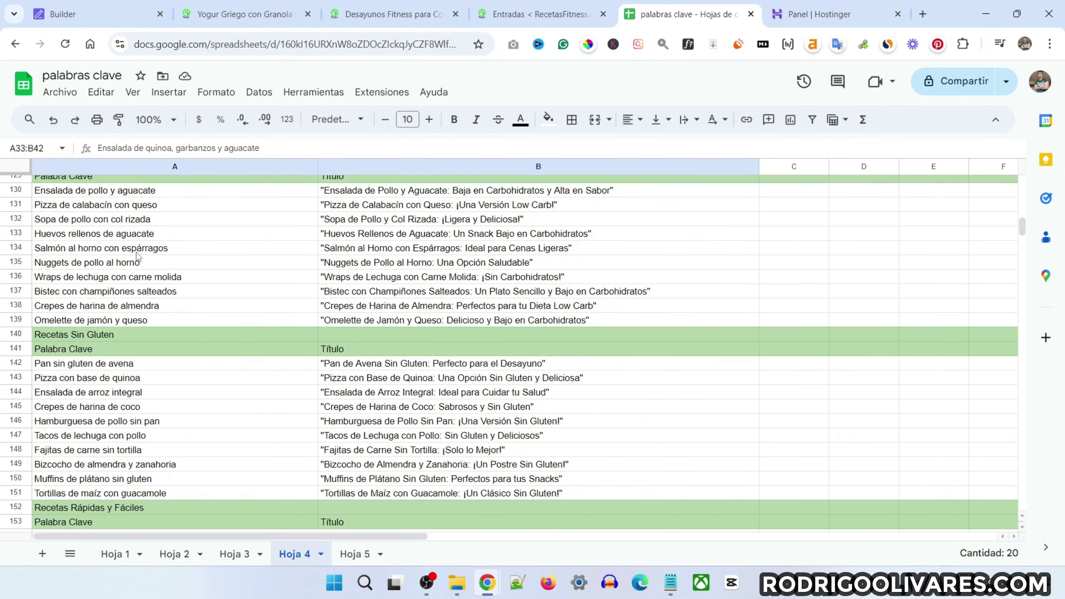
pyautogui.scroll(-8, 139, 256)
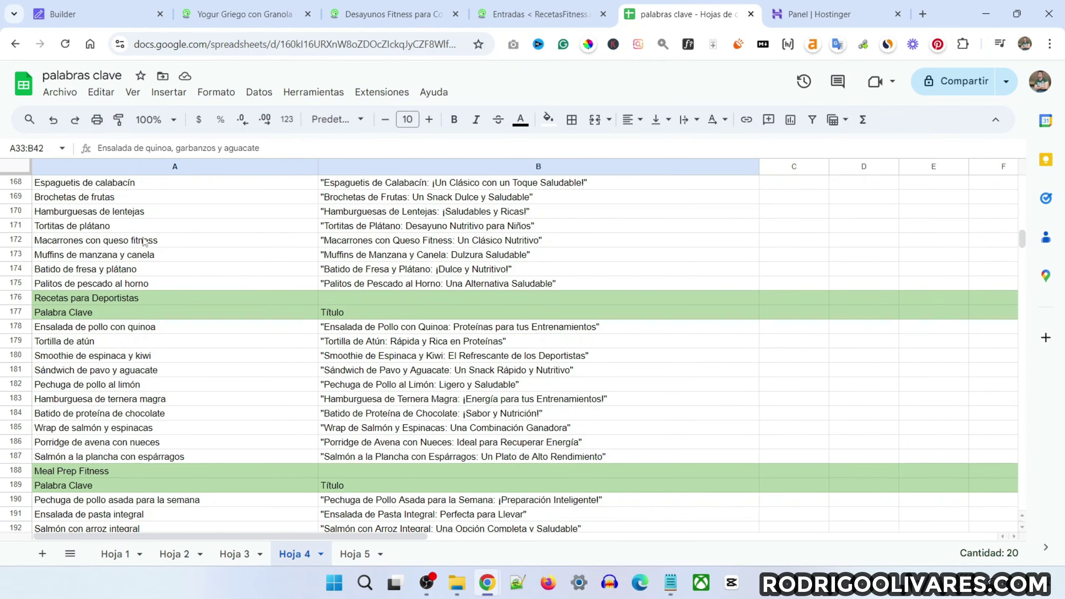
pyautogui.scroll(-4, 167, 234)
pyautogui.scroll(4, 214, 268)
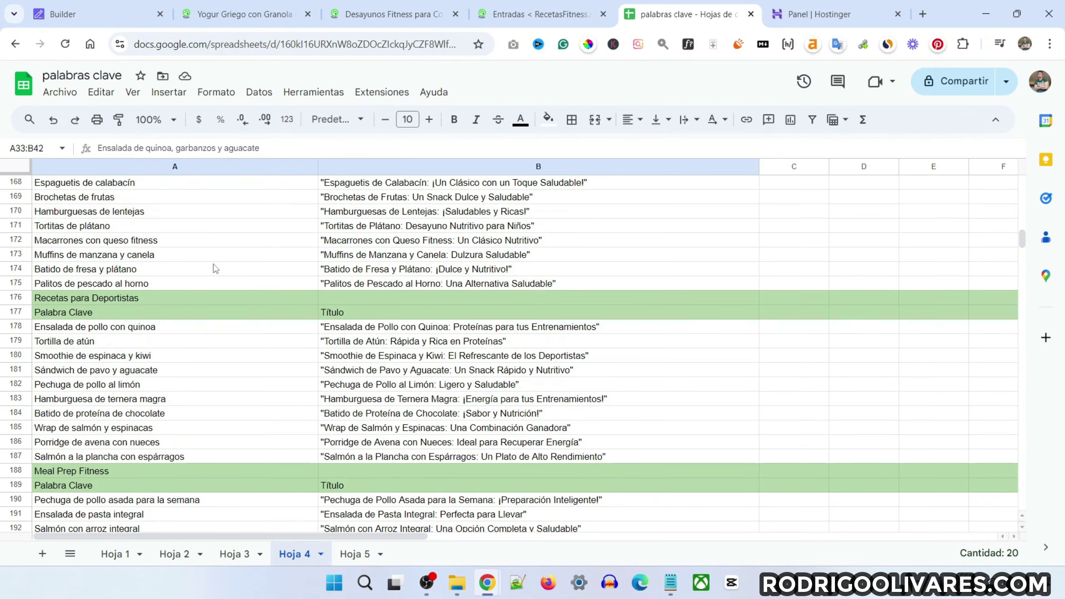